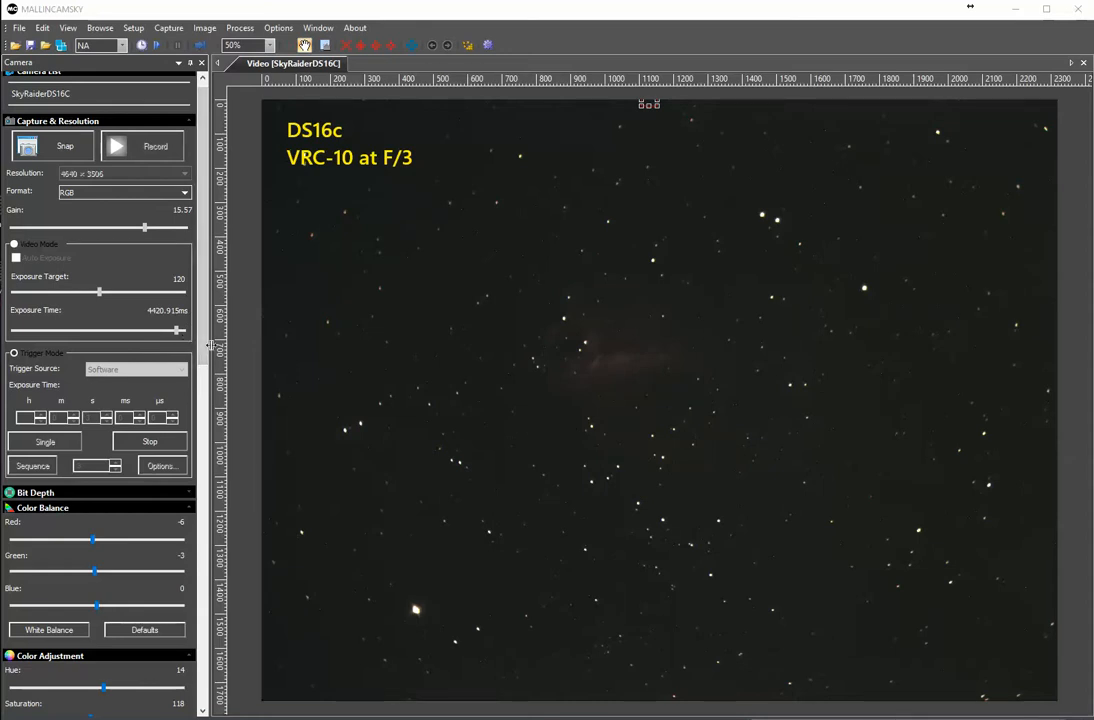
pyautogui.scroll(4, 695, 388)
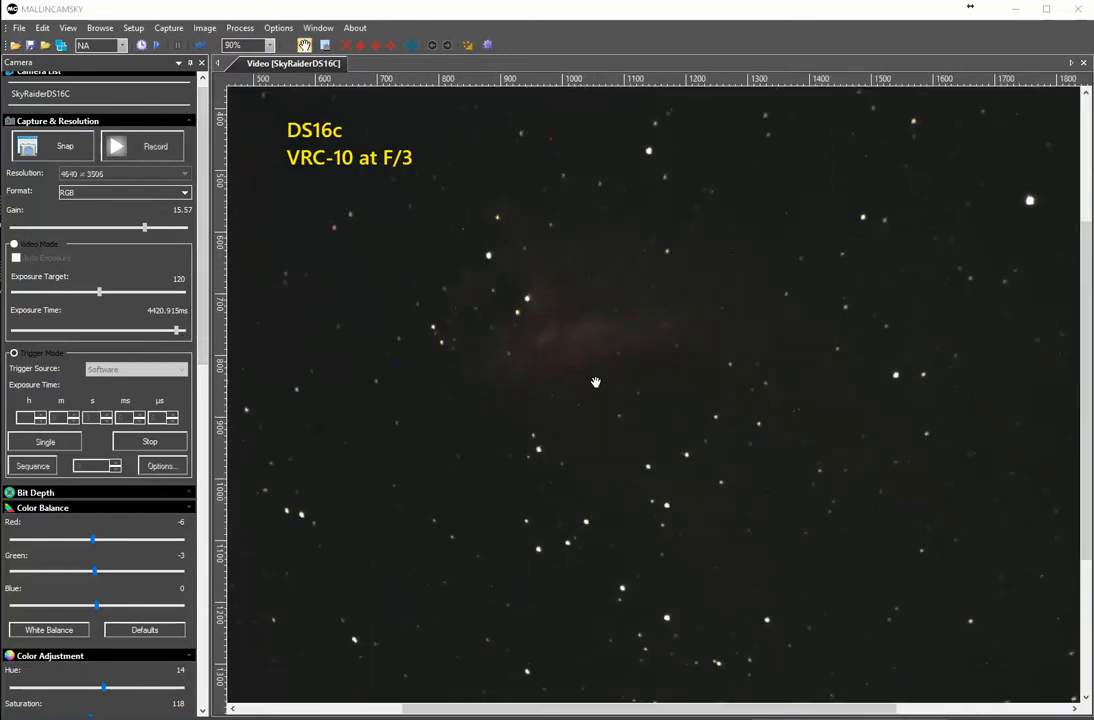
pyautogui.moveTo(688, 465); pyautogui.dragTo(722, 484)
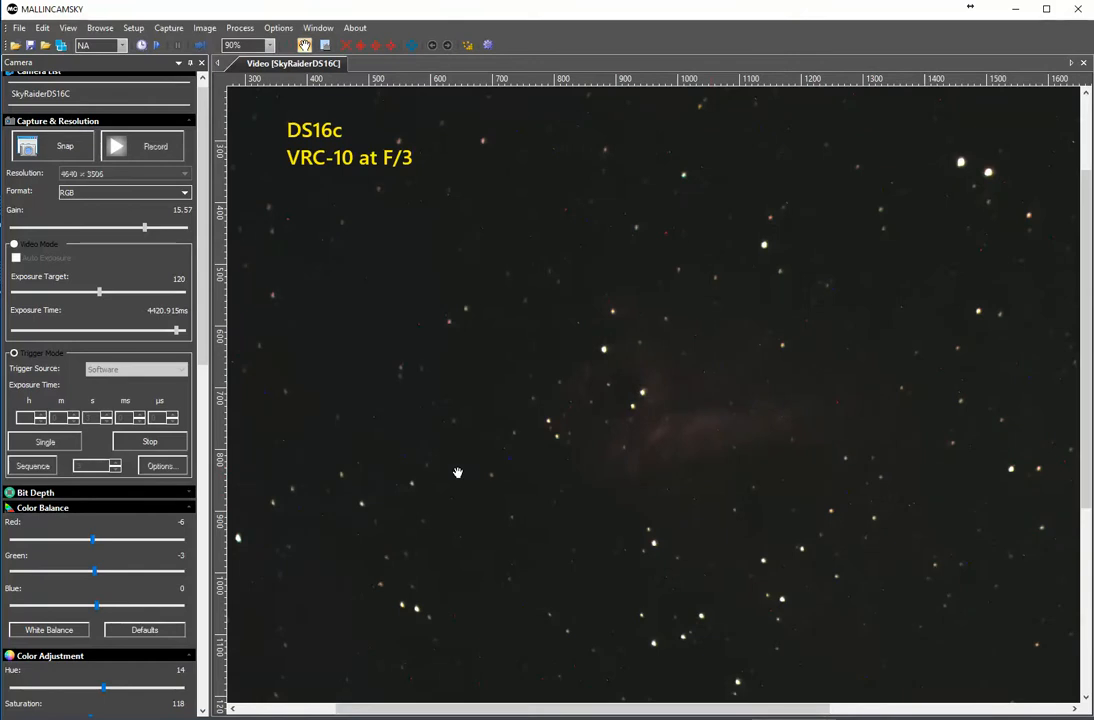
pyautogui.moveTo(212, 342); pyautogui.dragTo(213, 650)
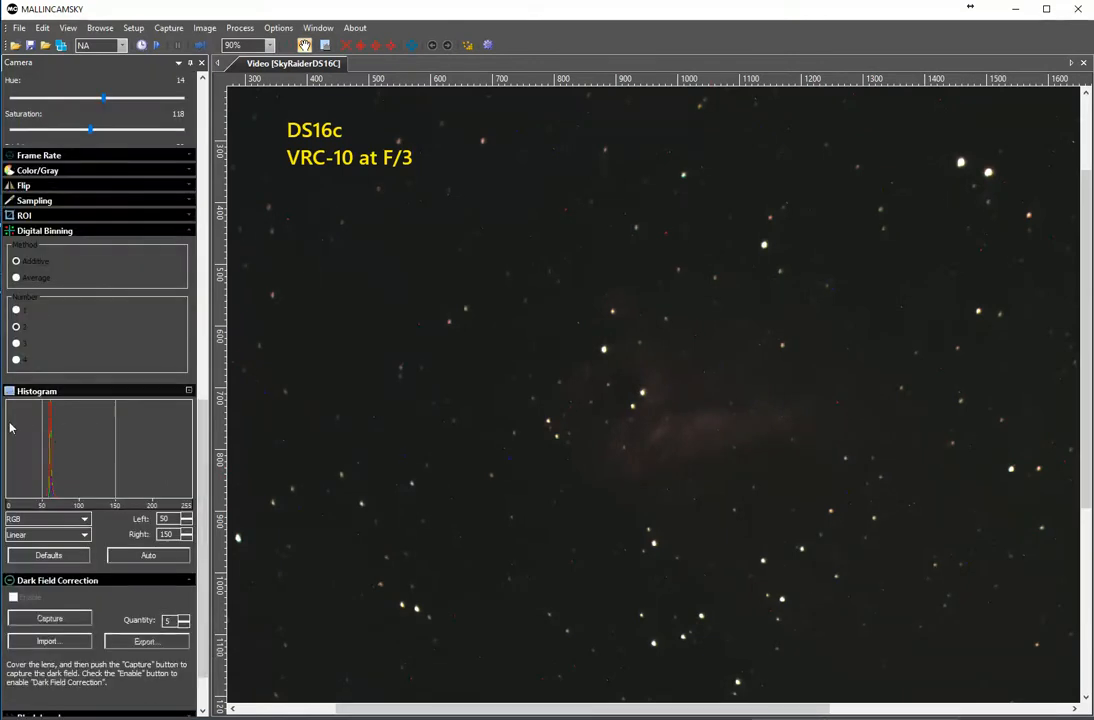
pyautogui.click(63, 646)
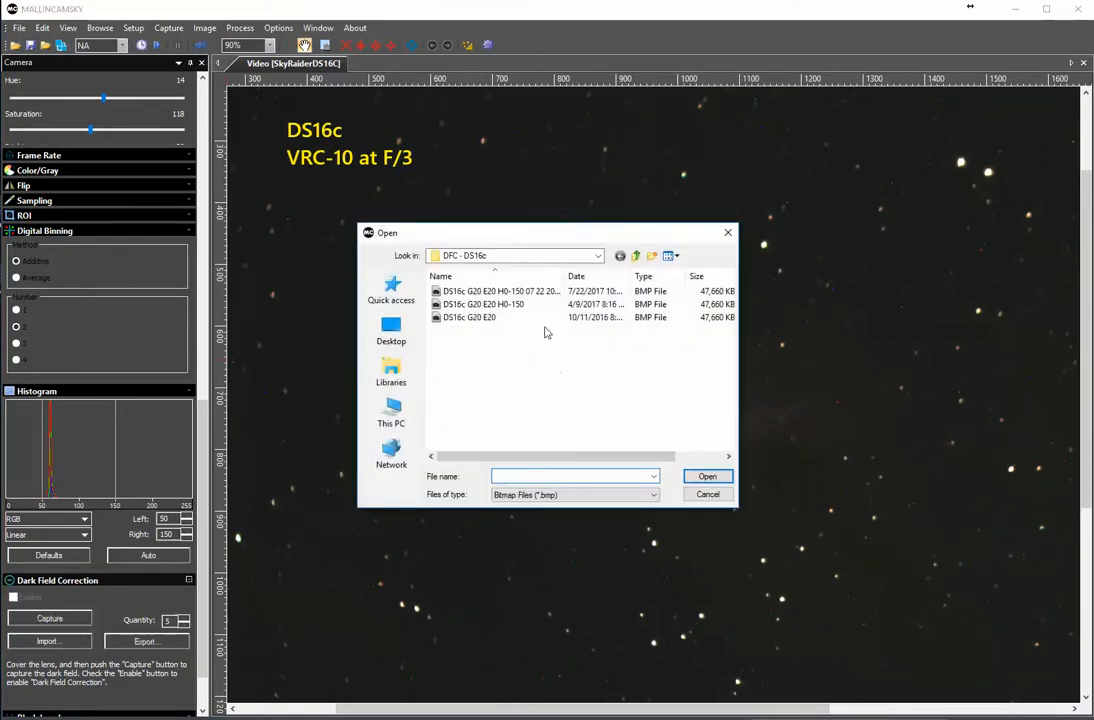
pyautogui.click(522, 292)
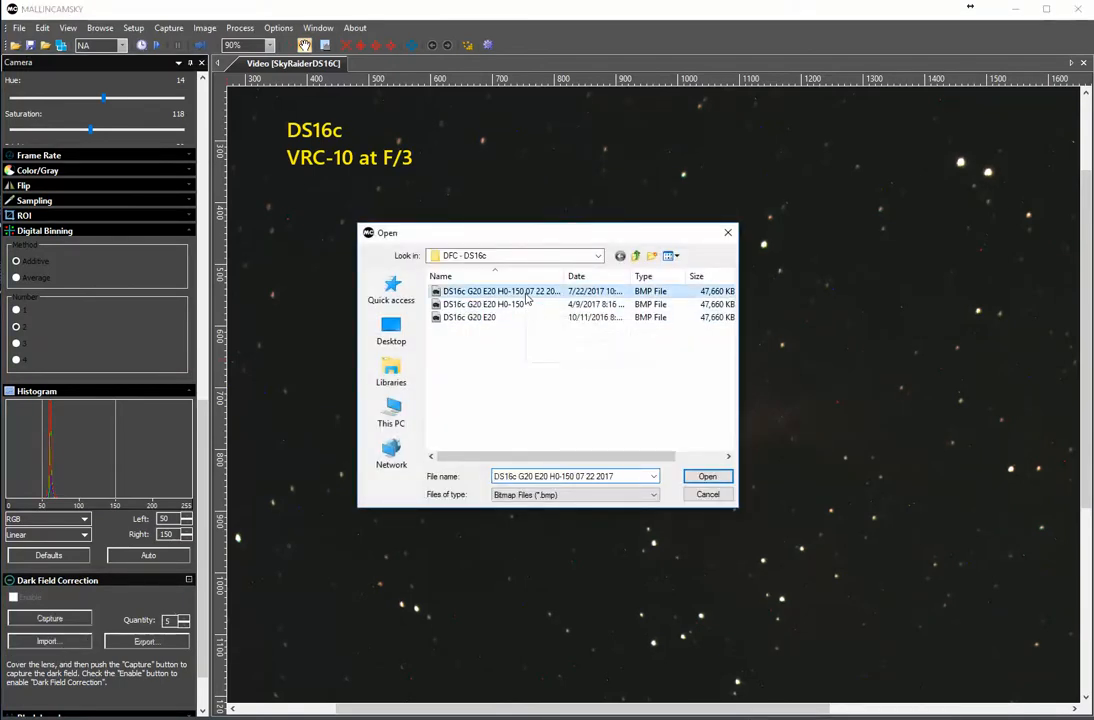
pyautogui.click(707, 477)
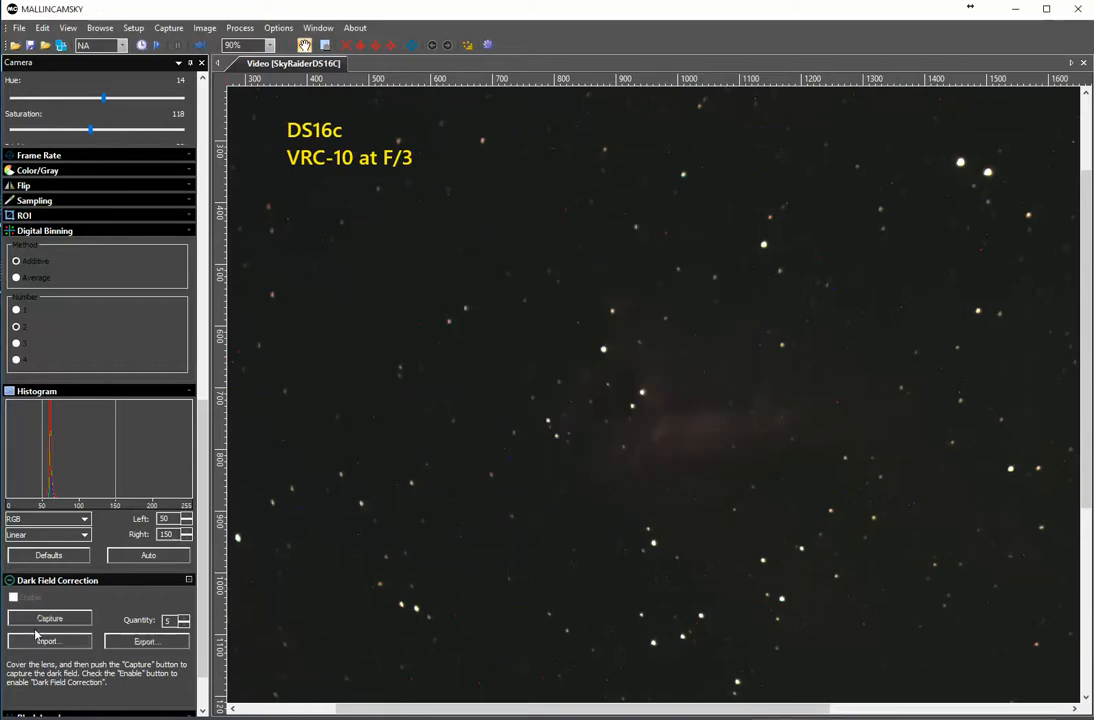
pyautogui.click(14, 599)
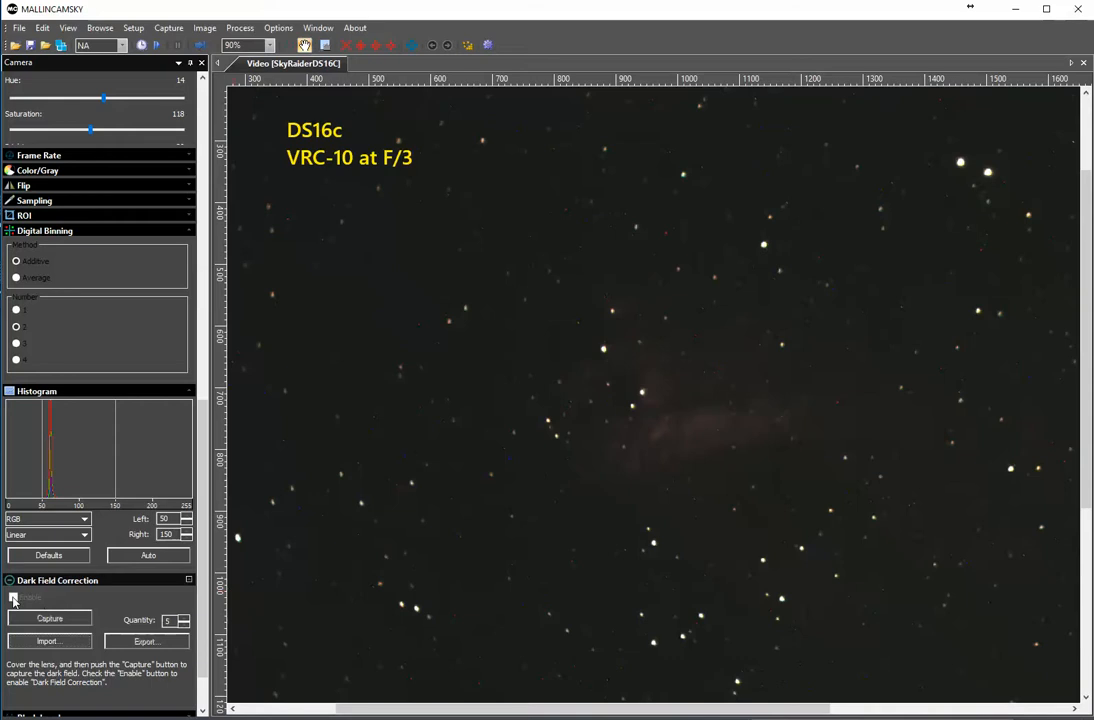
pyautogui.click(55, 643)
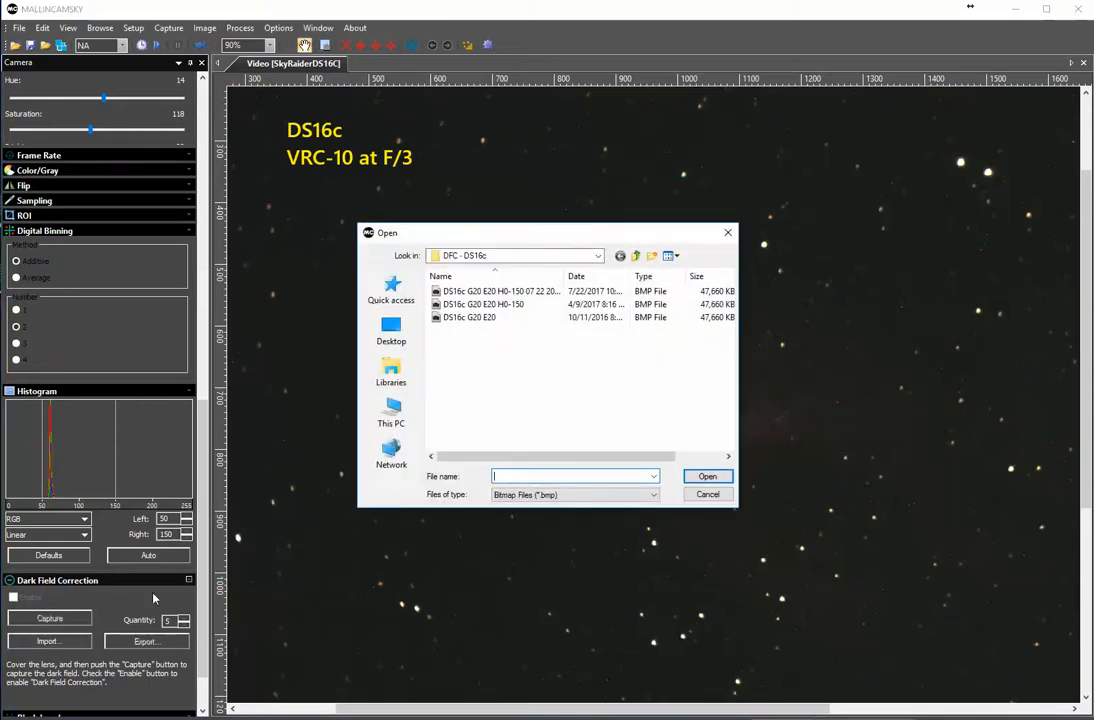
pyautogui.click(495, 291)
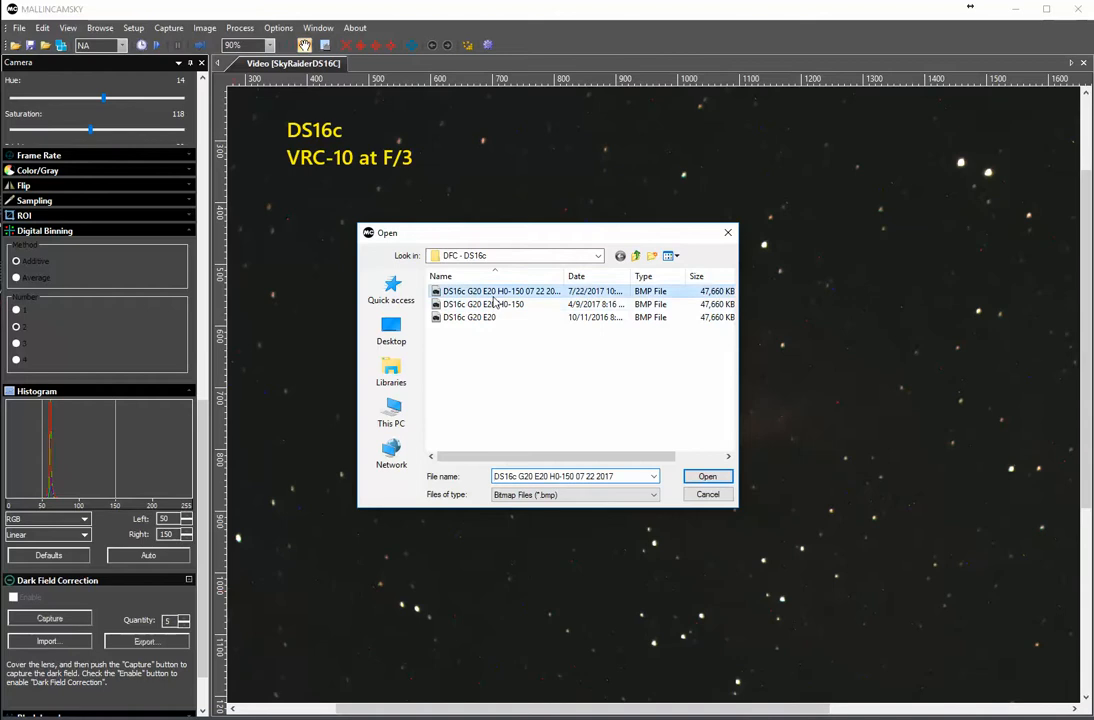
pyautogui.click(707, 479)
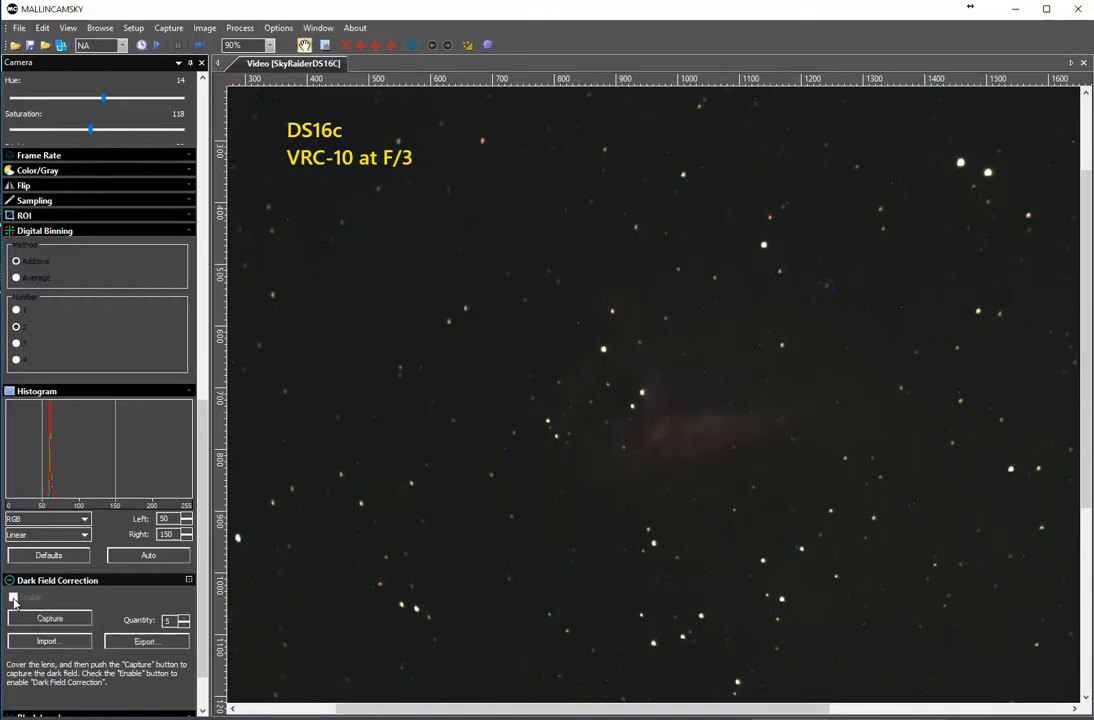
# Try to import the older dark field file DS16c G20 E20
pyautogui.click(47, 641)
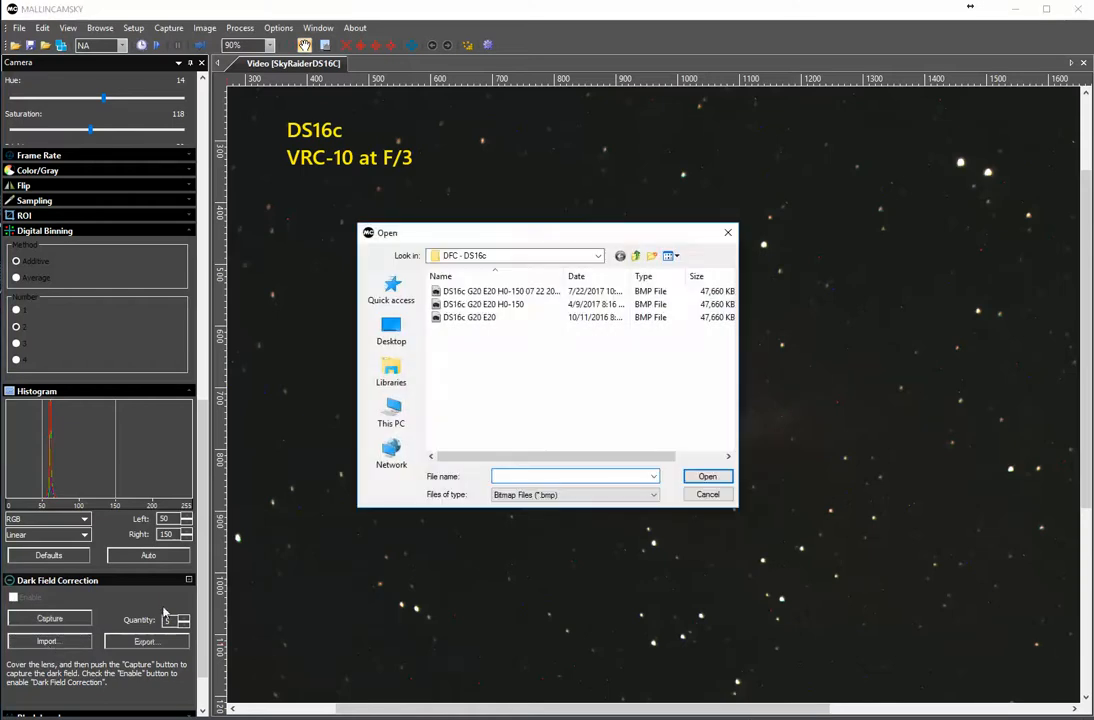
pyautogui.click(465, 317)
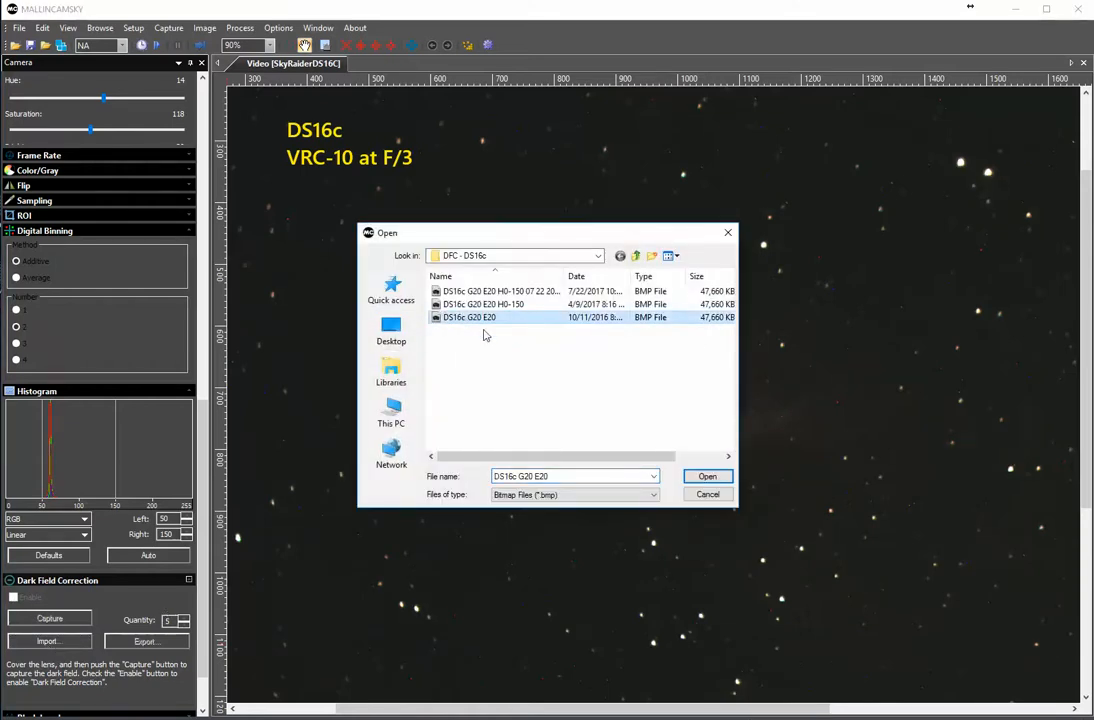
pyautogui.click(706, 476)
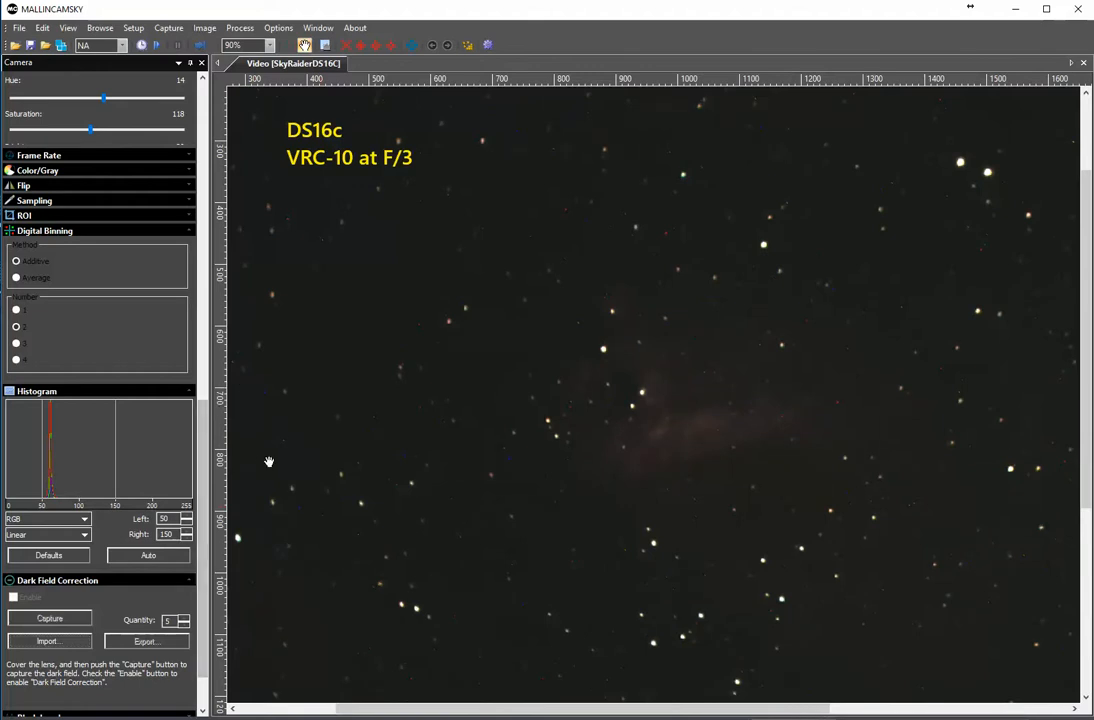
# Raise the left limit of the histogram to 55
pyautogui.scroll(-4, 287, 462)
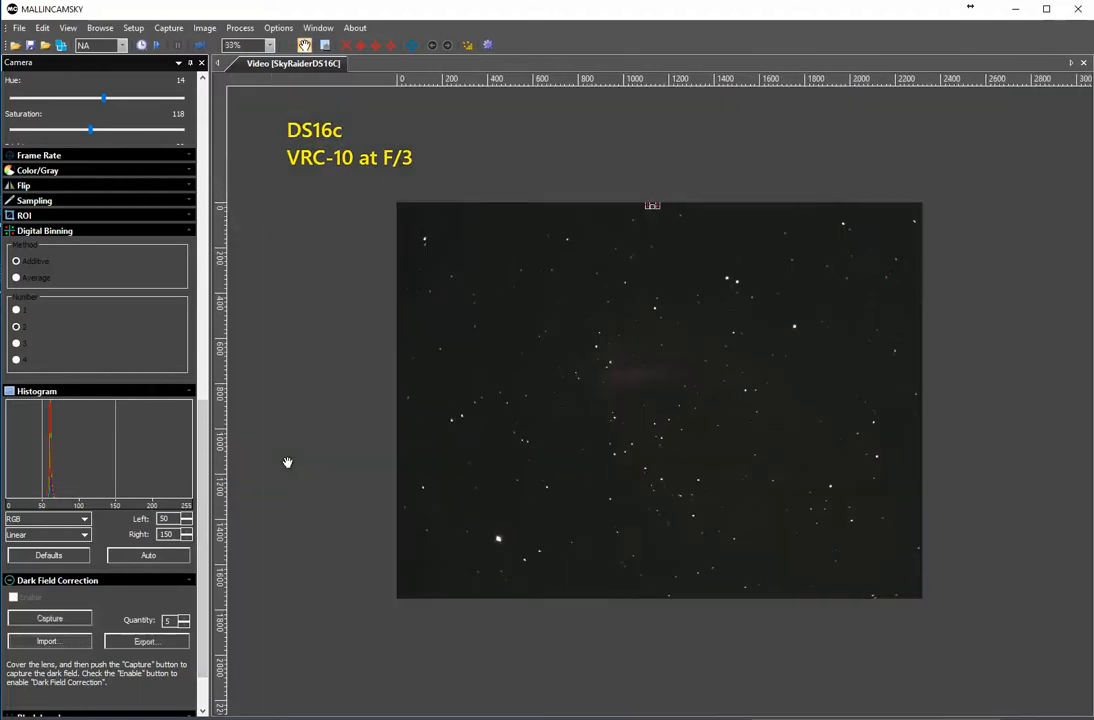
pyautogui.scroll(3, 287, 462)
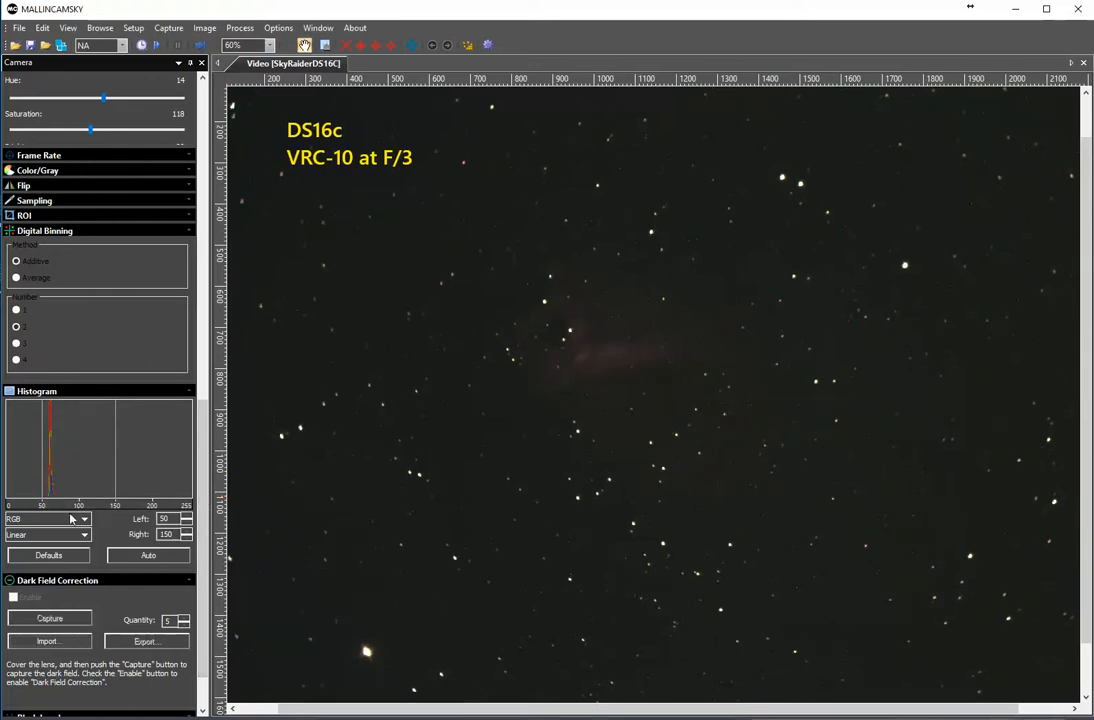
pyautogui.click(185, 516)
pyautogui.click(185, 516)
pyautogui.click(185, 516)
pyautogui.click(185, 516)
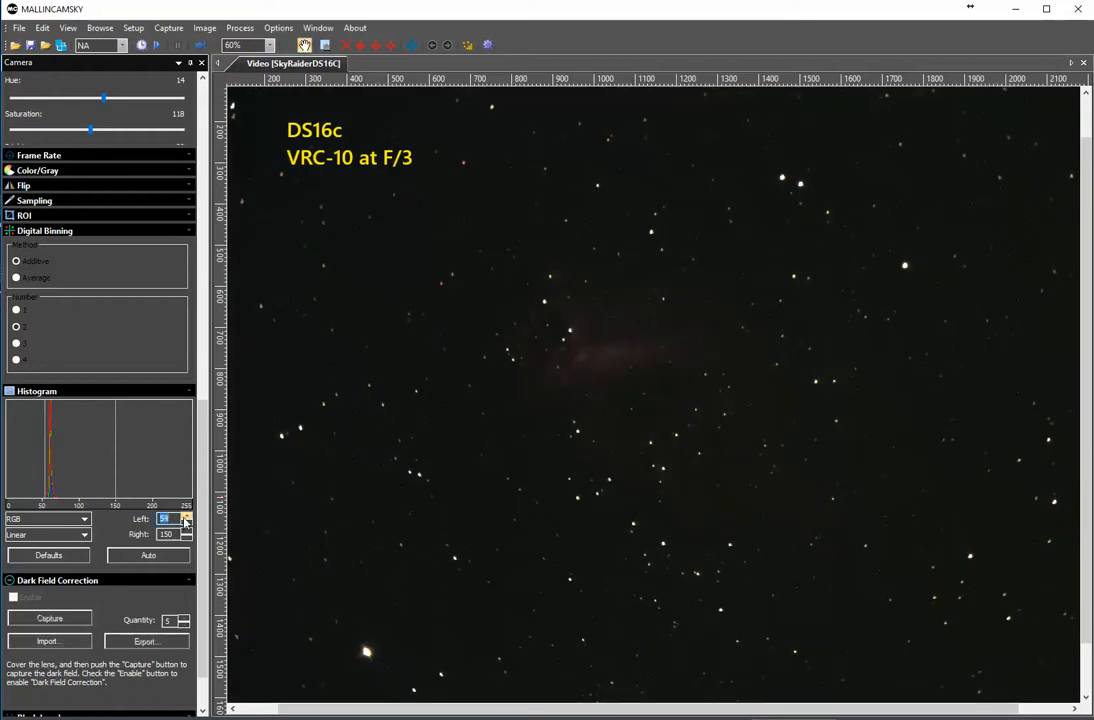
pyautogui.click(185, 517)
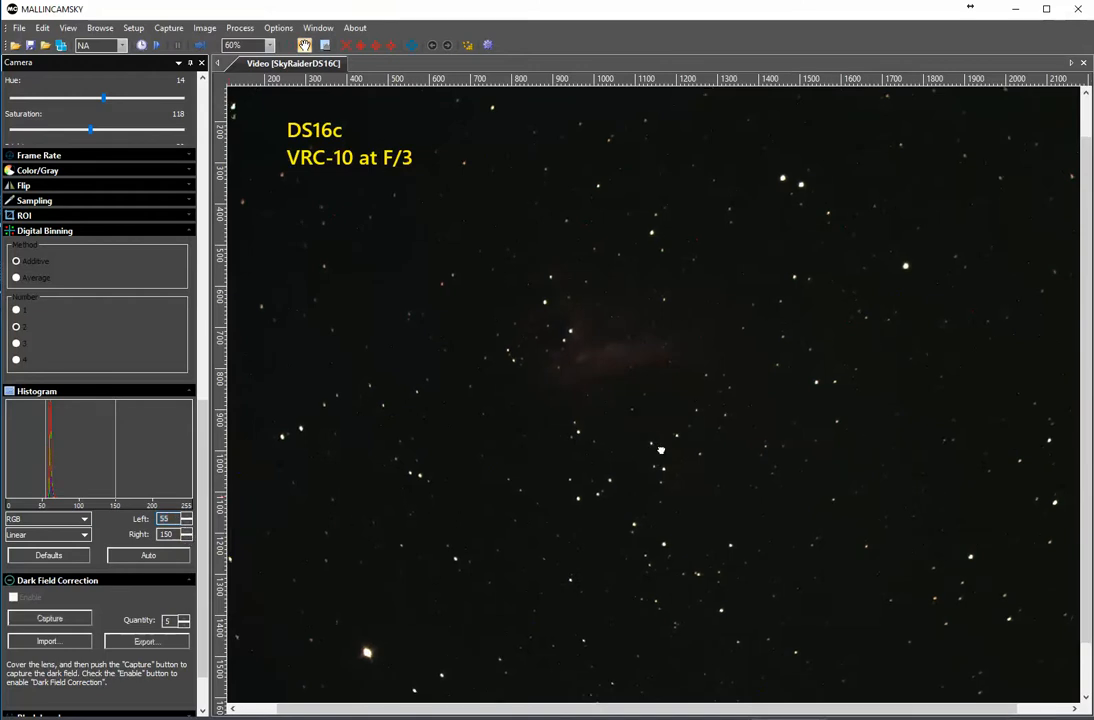
pyautogui.moveTo(656, 460); pyautogui.dragTo(701, 505)
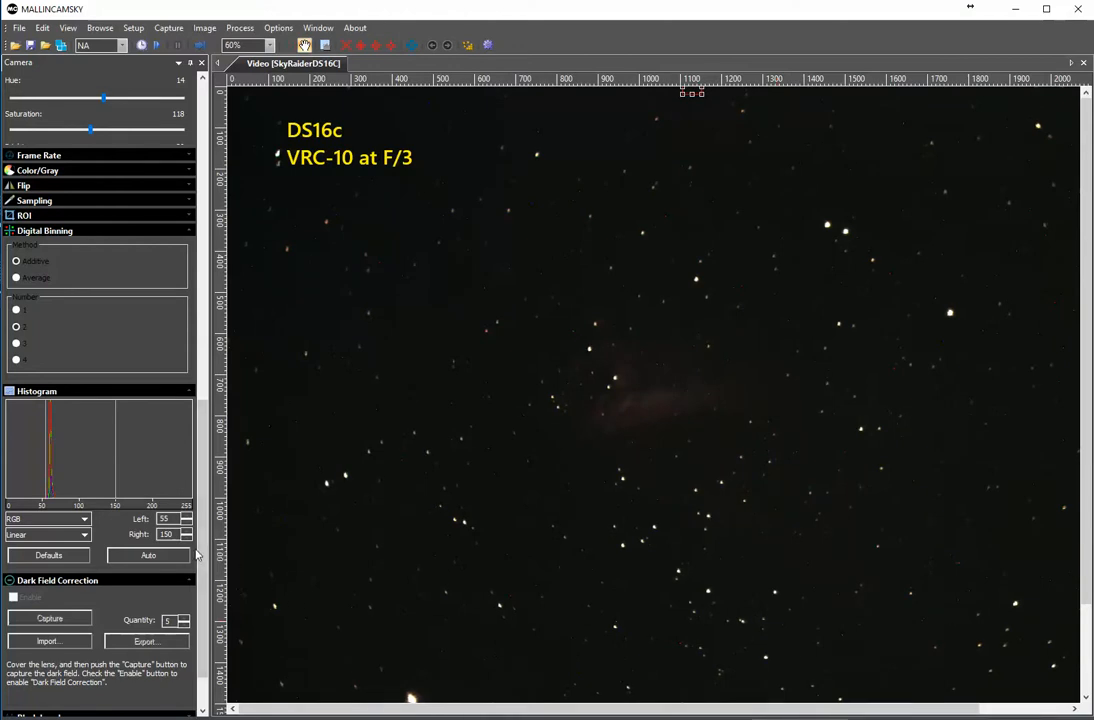
# Set the digital binning number to 1 and reset the histogram limits to their defaults
pyautogui.moveTo(200, 555); pyautogui.dragTo(225, 355)
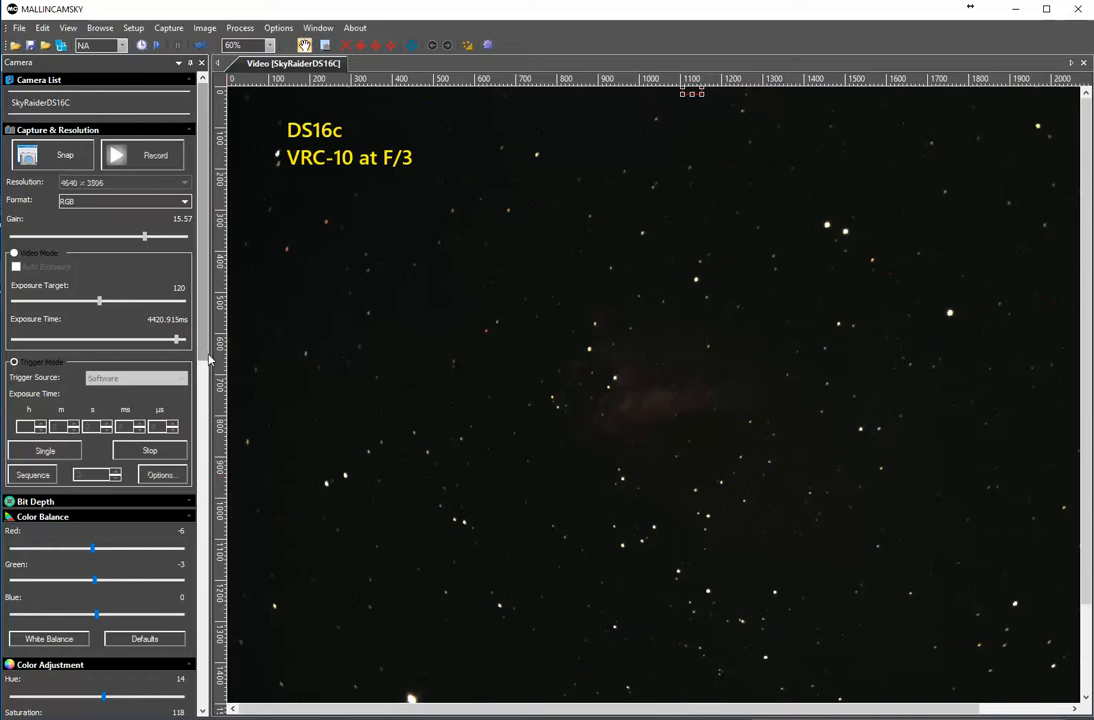
pyautogui.moveTo(206, 356); pyautogui.dragTo(202, 632)
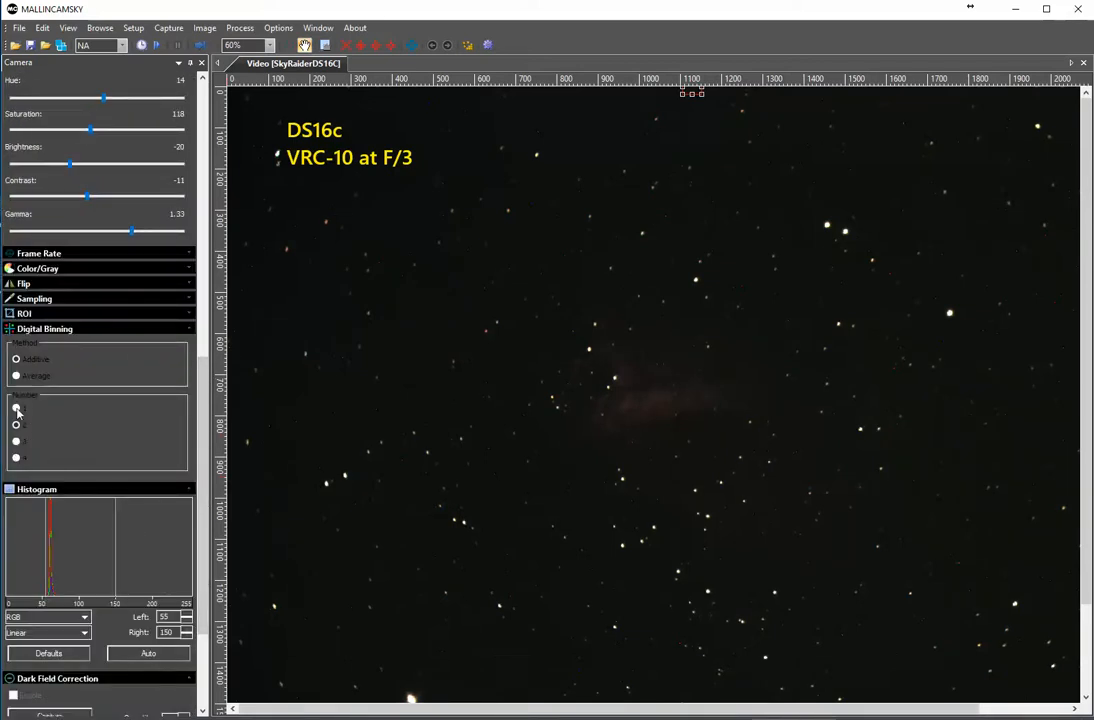
pyautogui.click(16, 409)
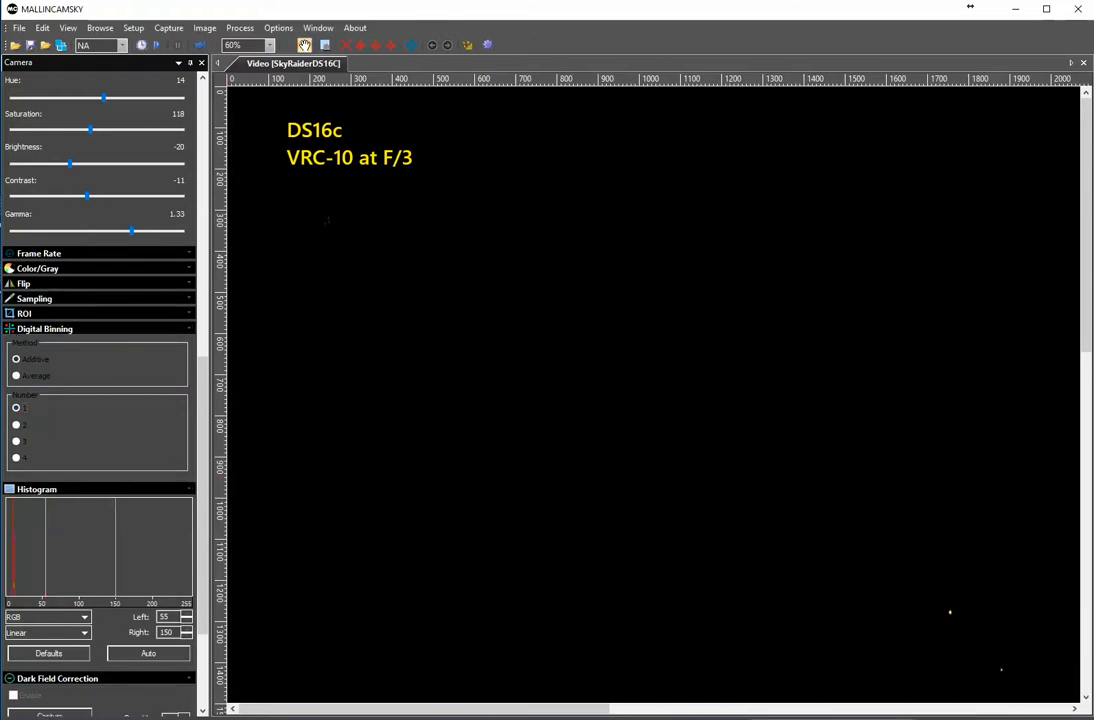
pyautogui.click(12, 329)
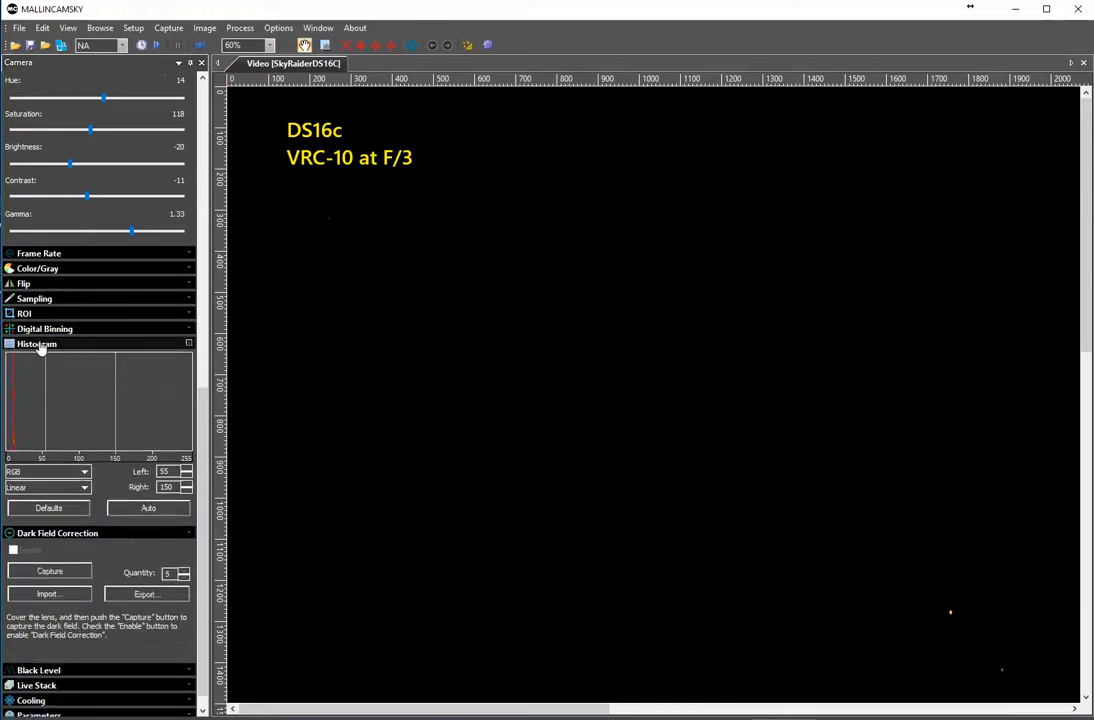
pyautogui.click(55, 509)
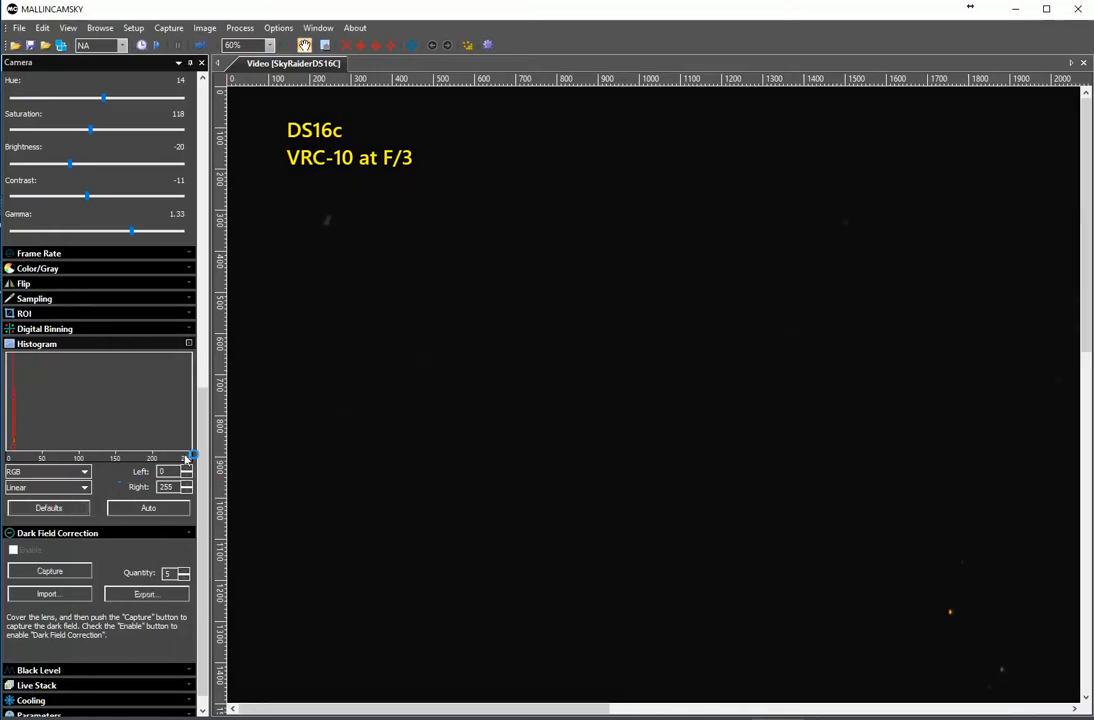
# Lower the blue level of the color balance to -55
pyautogui.moveTo(193, 441); pyautogui.dragTo(213, 268)
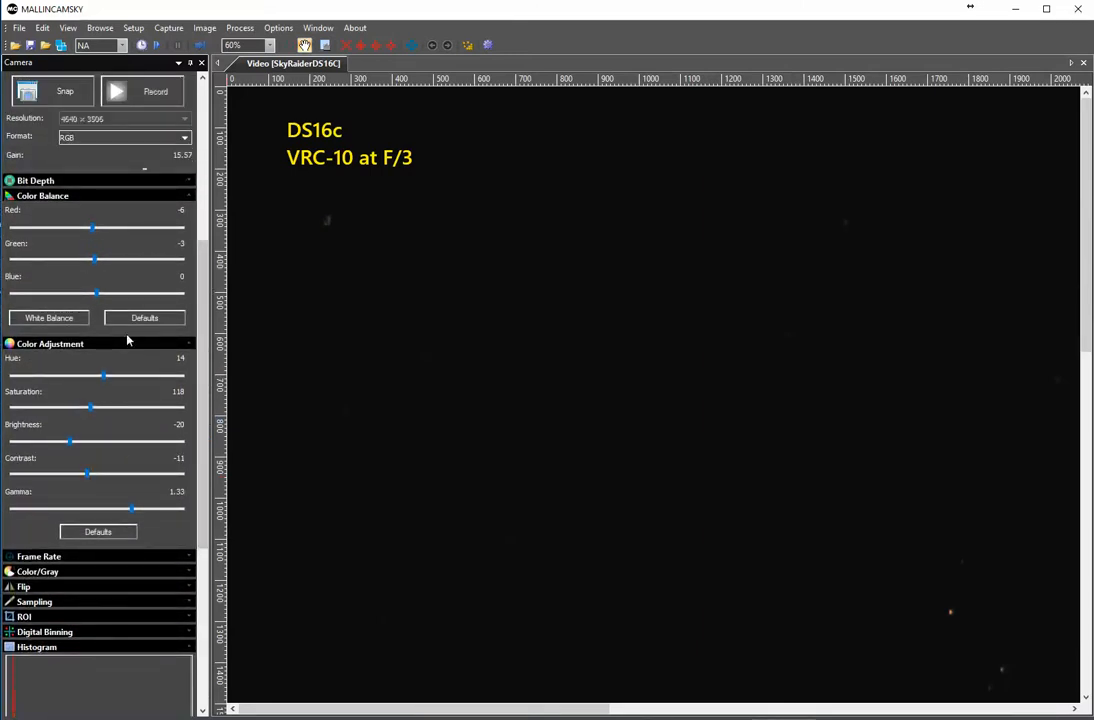
pyautogui.scroll(4, 146, 328)
pyautogui.scroll(3, 146, 328)
pyautogui.moveTo(205, 338); pyautogui.dragTo(212, 233)
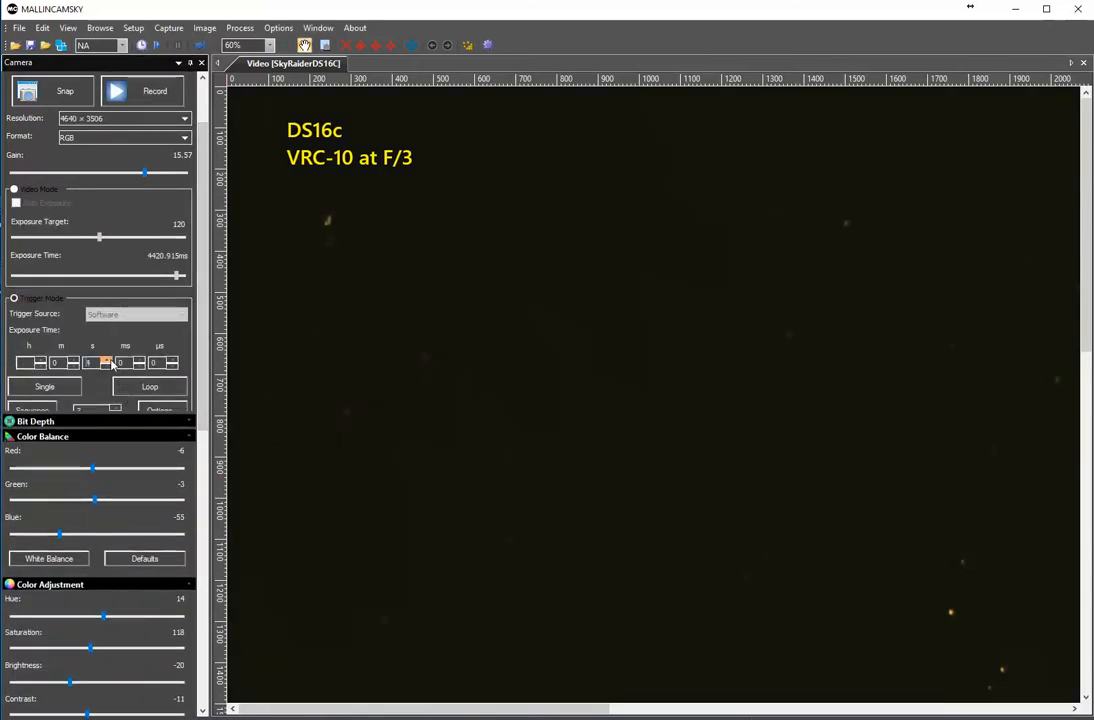
# Increase the seconds of the trigger mode exposure time and start looped capture
pyautogui.click(106, 360)
pyautogui.click(107, 360)
pyautogui.click(148, 386)
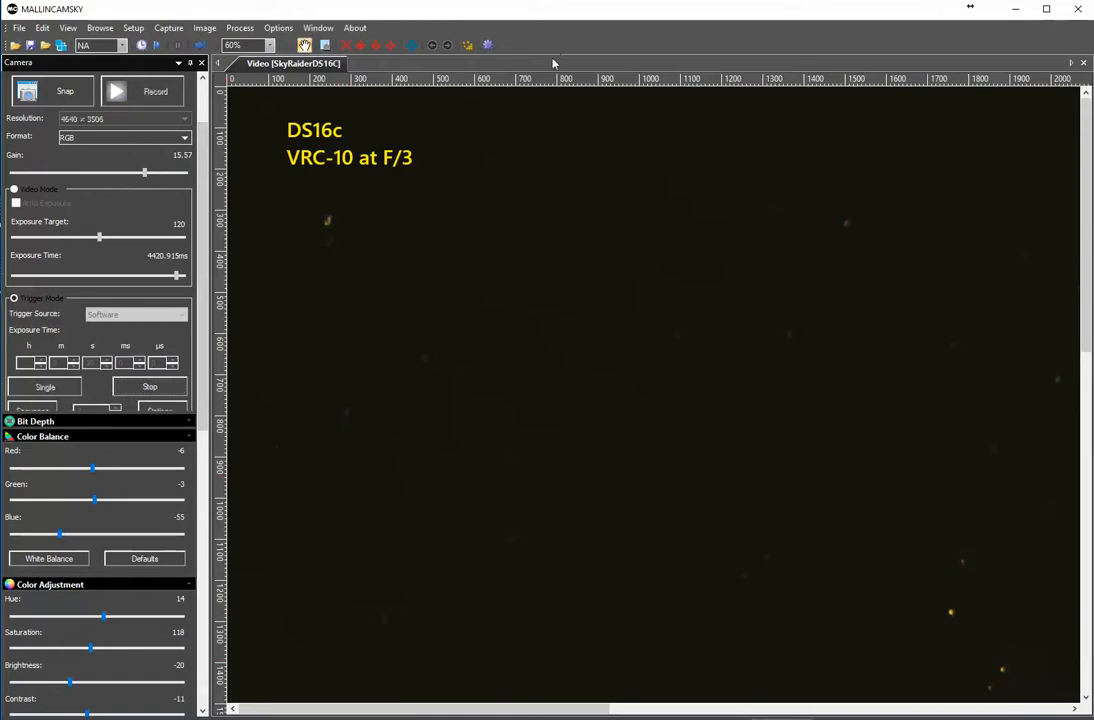
# Collapse the Color Balance and Color Adjustment sections and check the Digital Binning settings
pyautogui.scroll(-3, 542, 220)
pyautogui.scroll(-1, 540, 240)
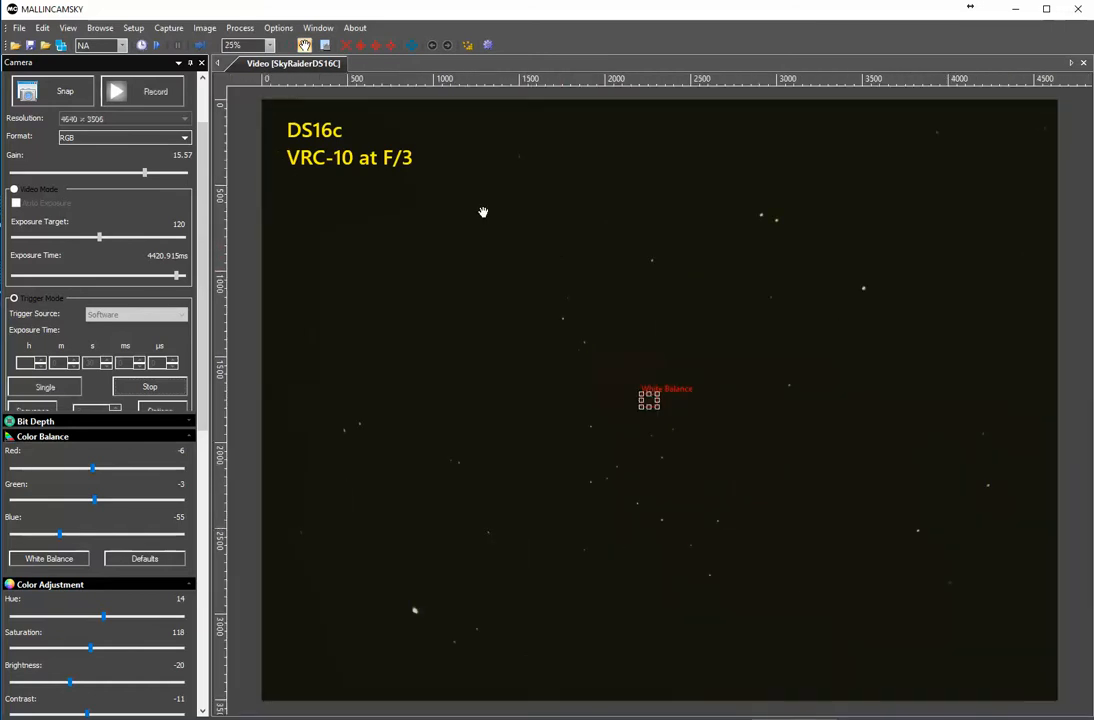
pyautogui.click(45, 437)
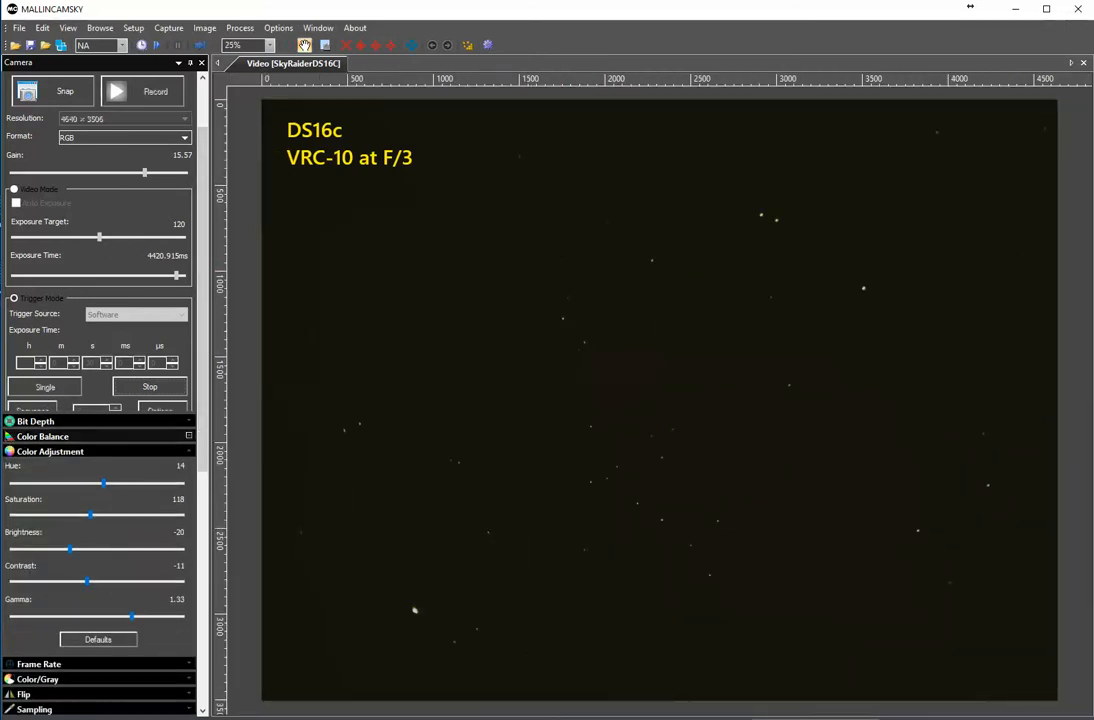
pyautogui.click(14, 452)
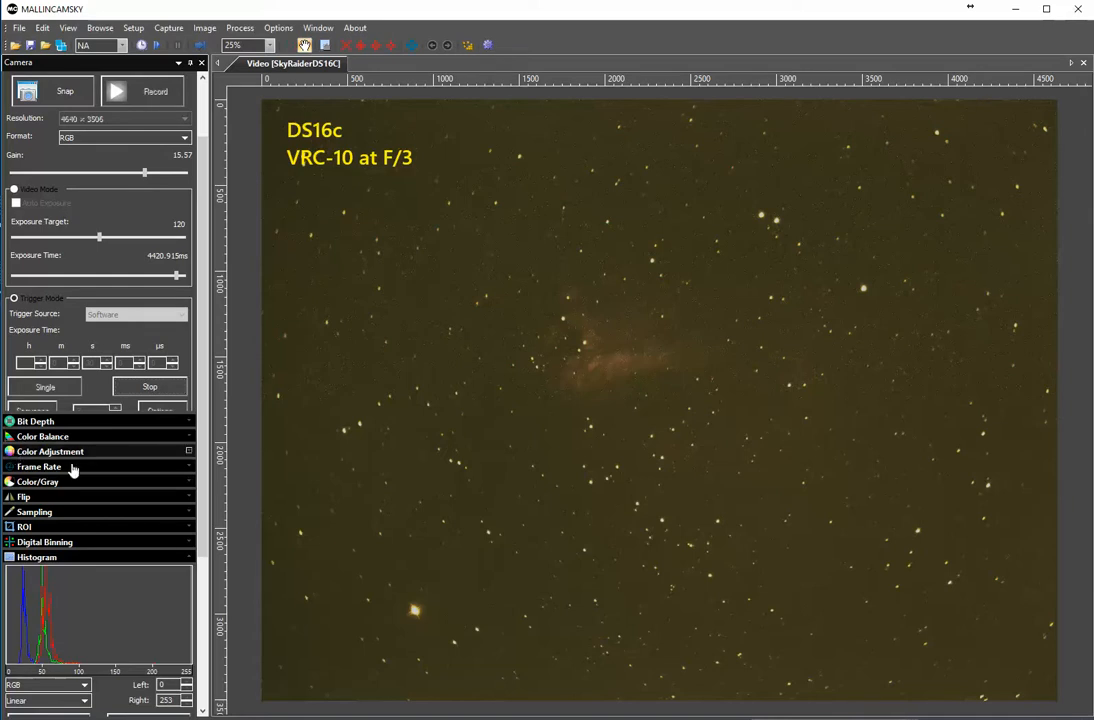
pyautogui.click(39, 543)
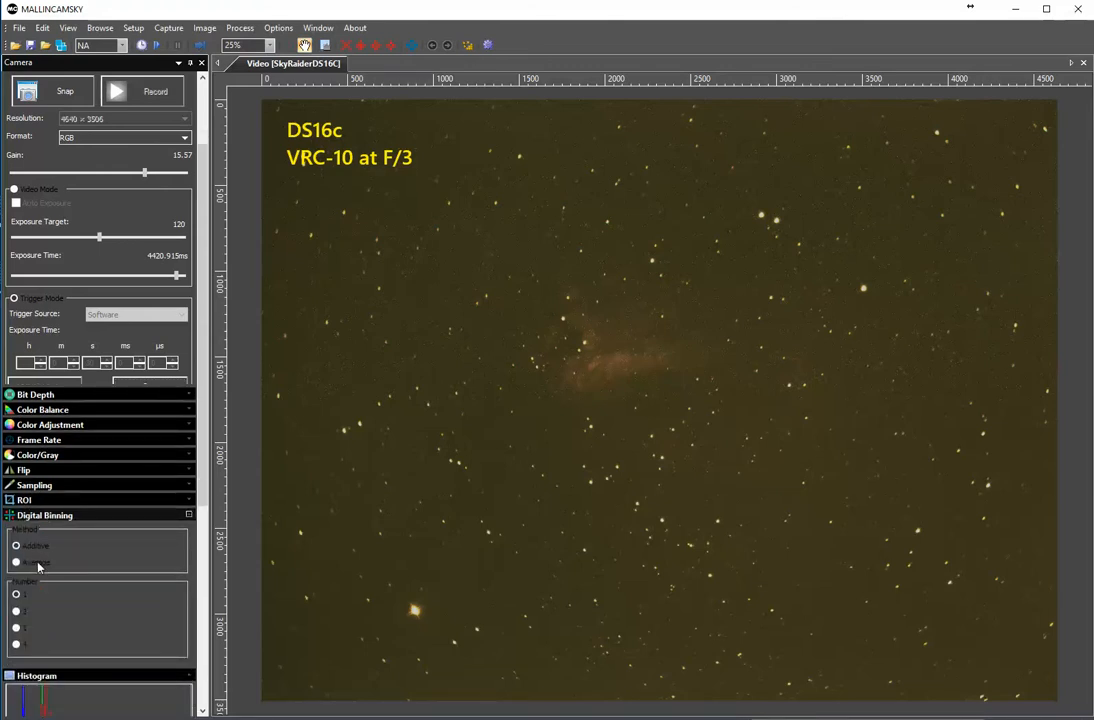
pyautogui.click(10, 515)
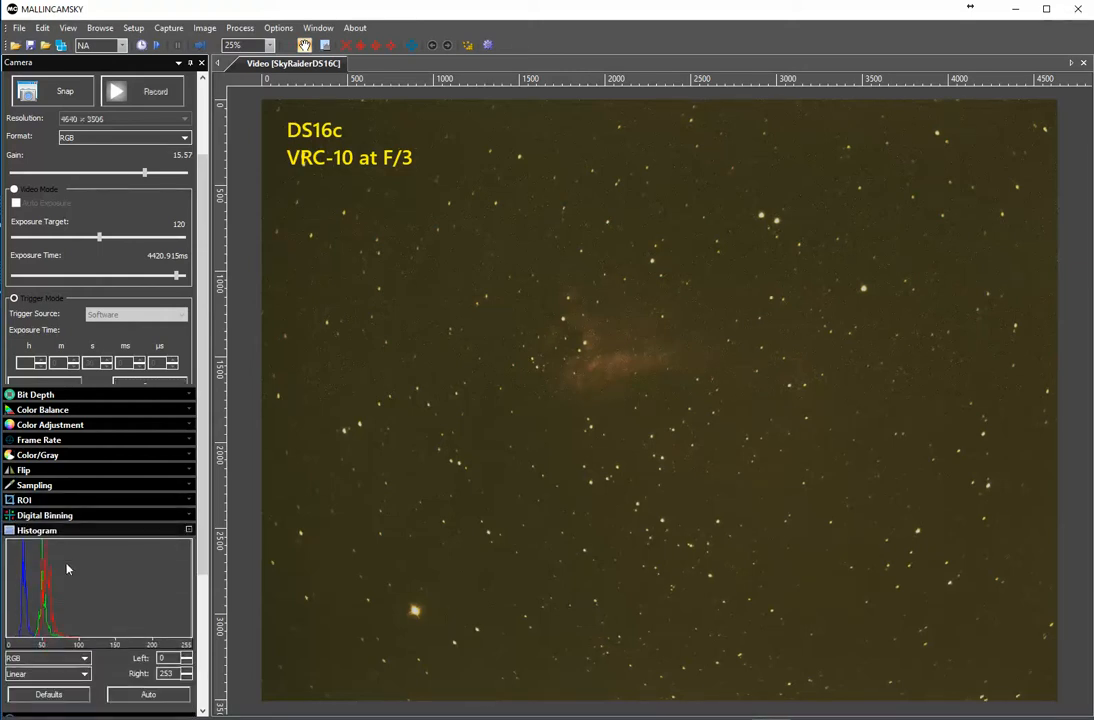
# Set the histogram's left limit to 15 and its right limit to 150
pyautogui.moveTo(187, 655); pyautogui.dragTo(187, 655)
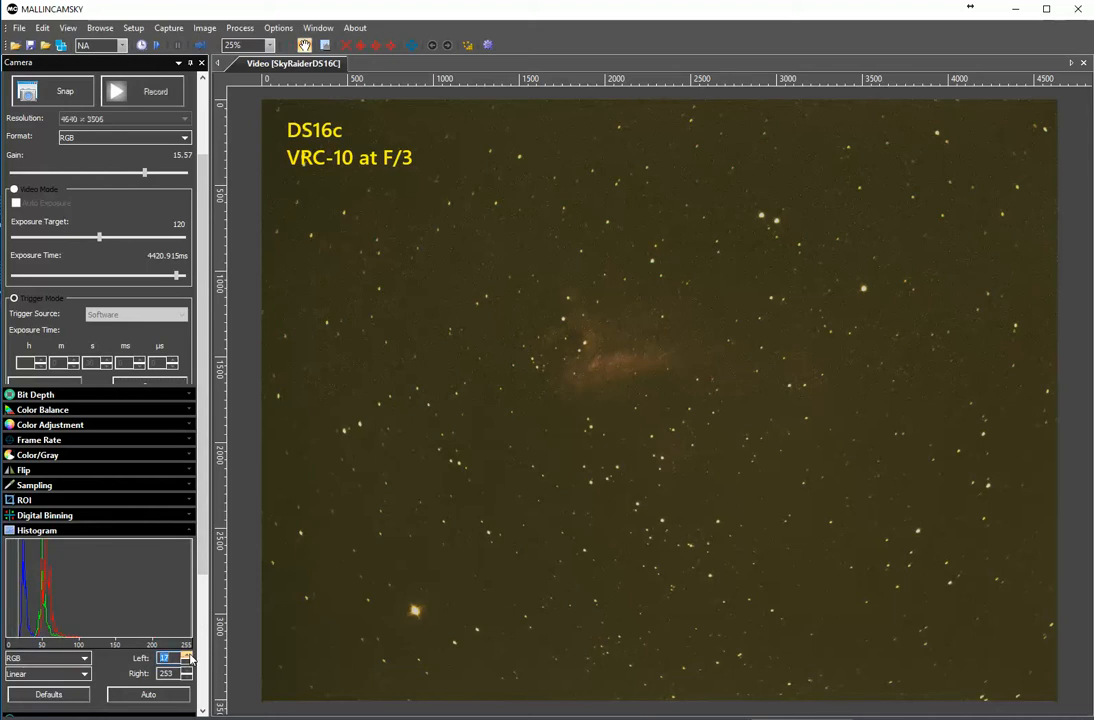
pyautogui.click(187, 664)
pyautogui.click(187, 664)
pyautogui.moveTo(187, 677); pyautogui.dragTo(187, 677)
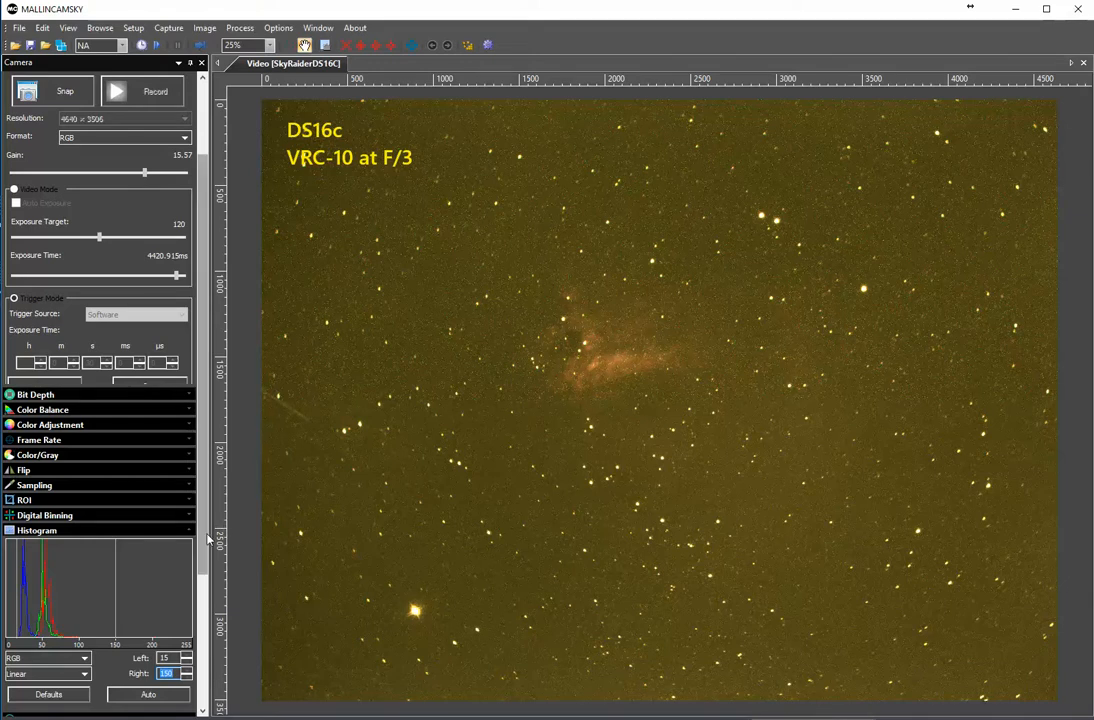
pyautogui.scroll(-4, 187, 590)
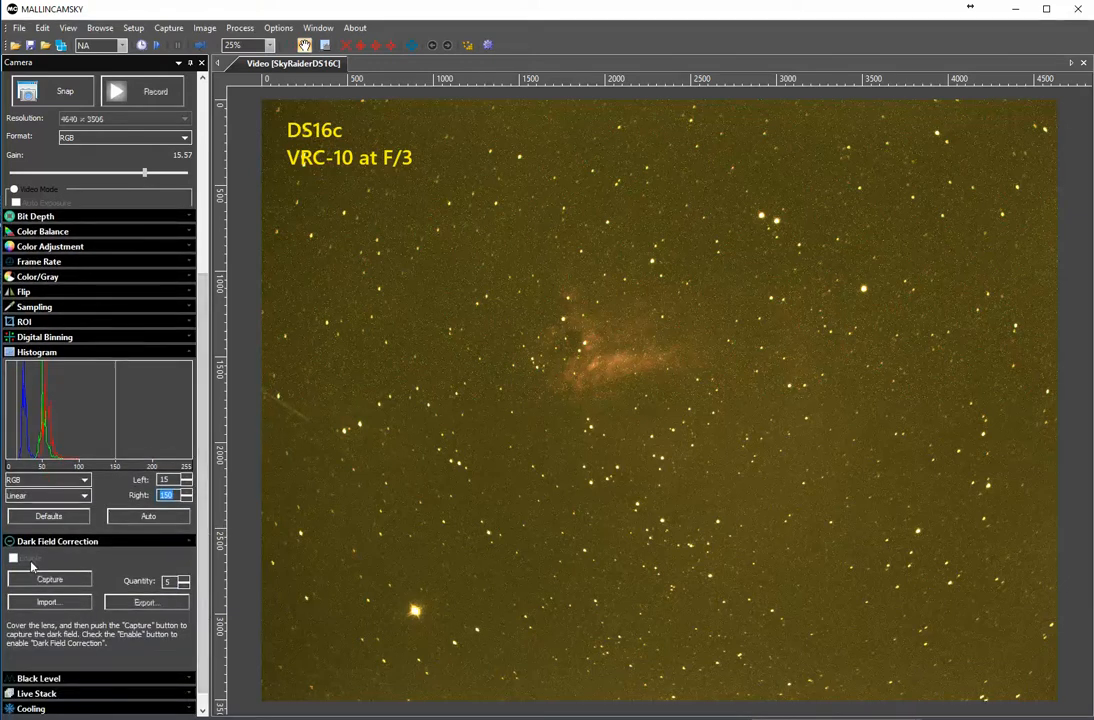
pyautogui.click(48, 603)
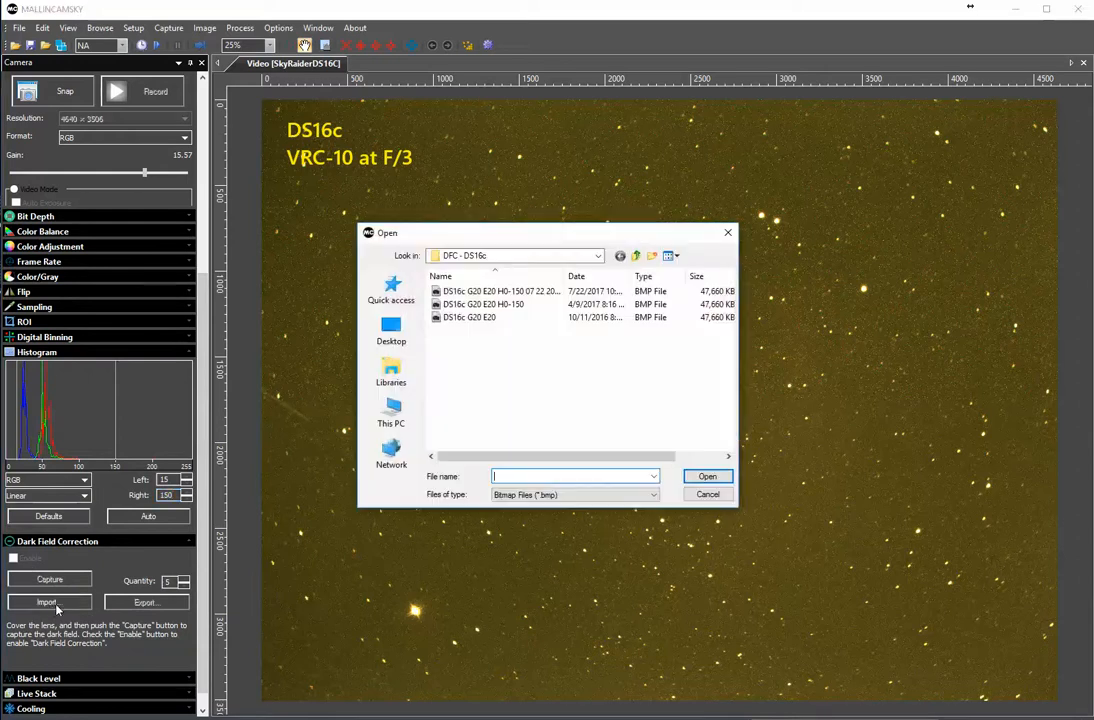
pyautogui.click(510, 291)
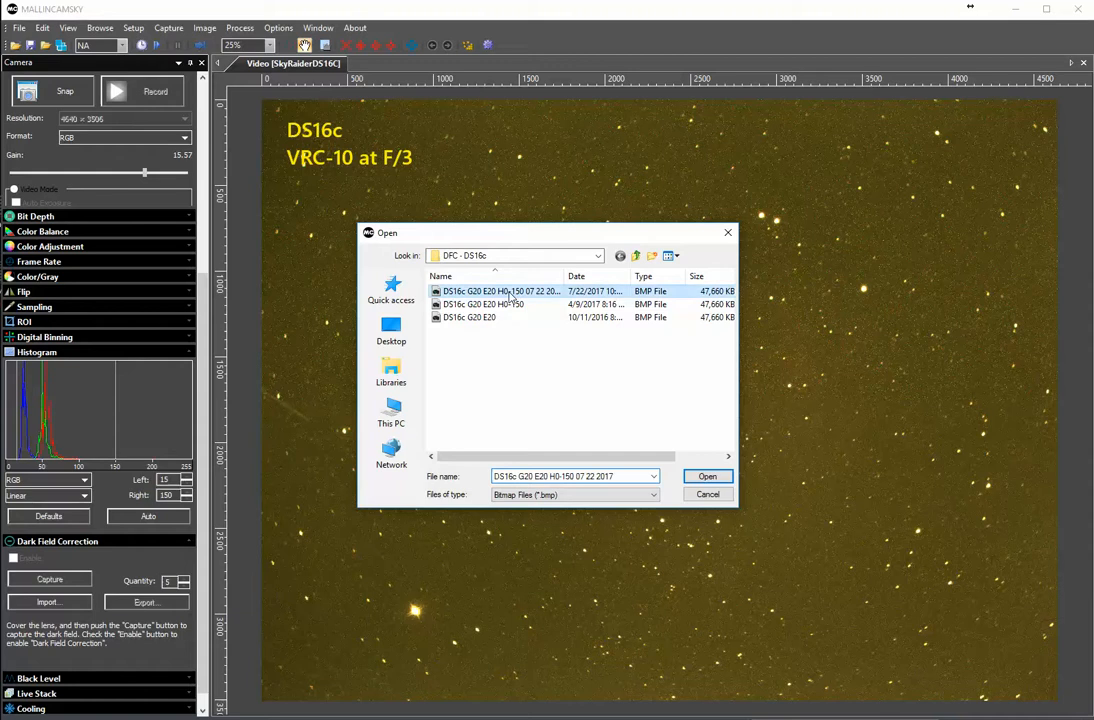
pyautogui.click(706, 478)
pyautogui.click(13, 558)
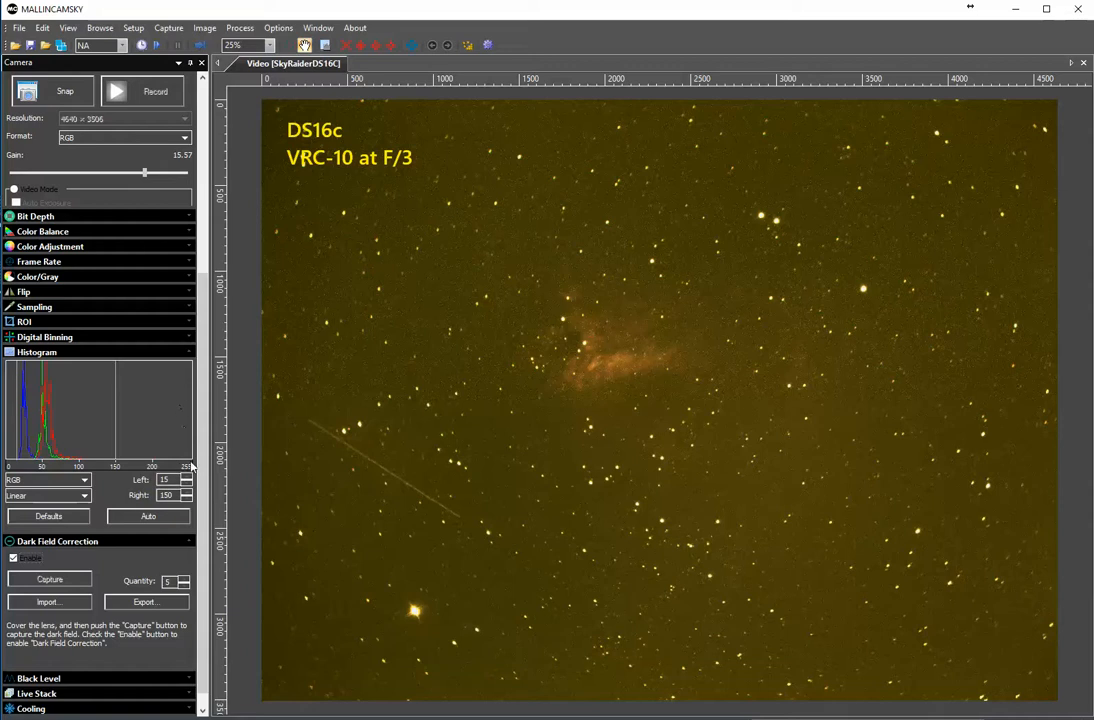
# Stop the looped capture, set the trigger mode exposure time to 3 seconds and restart the loop
pyautogui.moveTo(202, 630); pyautogui.dragTo(179, 268)
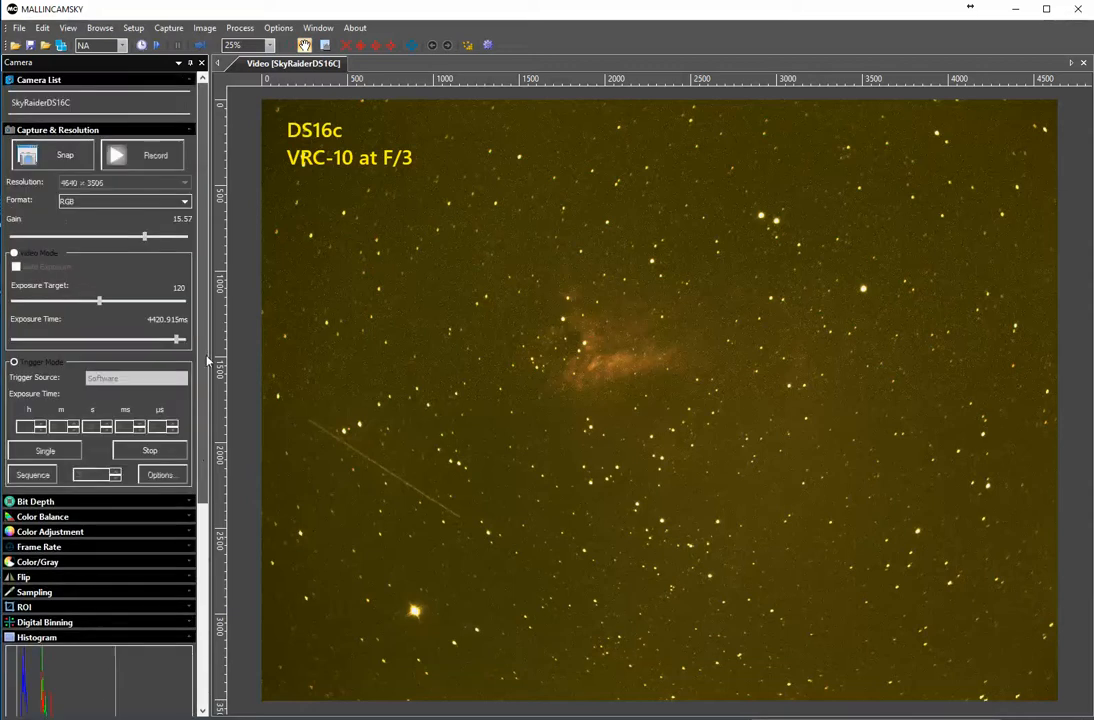
pyautogui.click(156, 456)
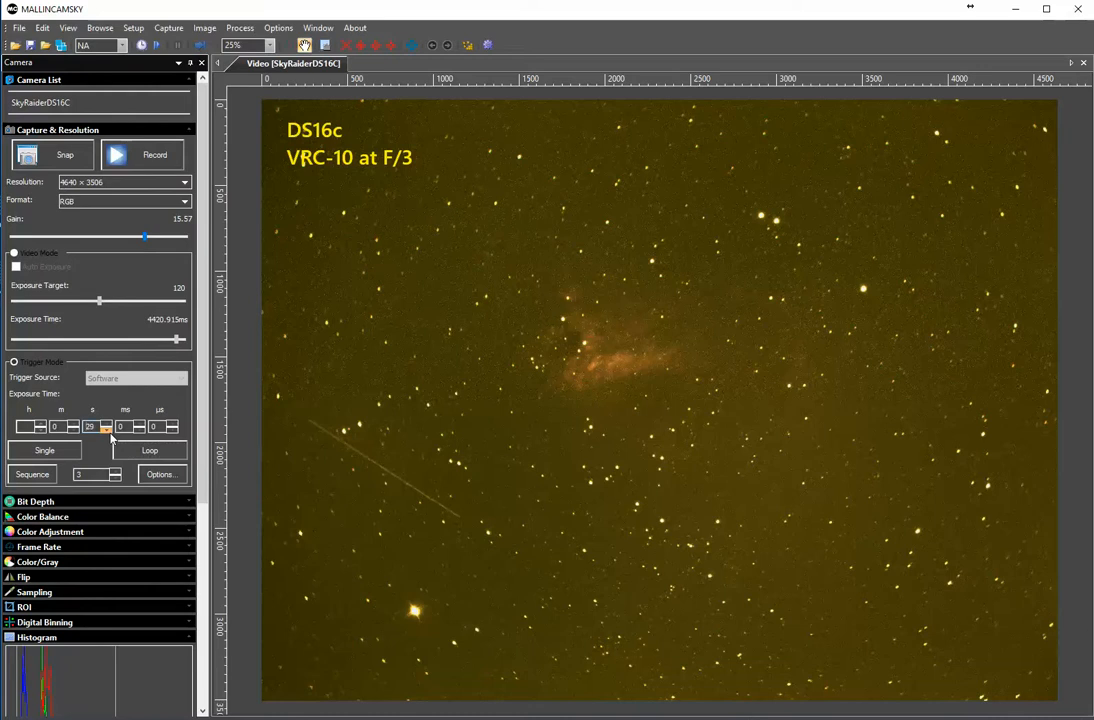
pyautogui.click(108, 431)
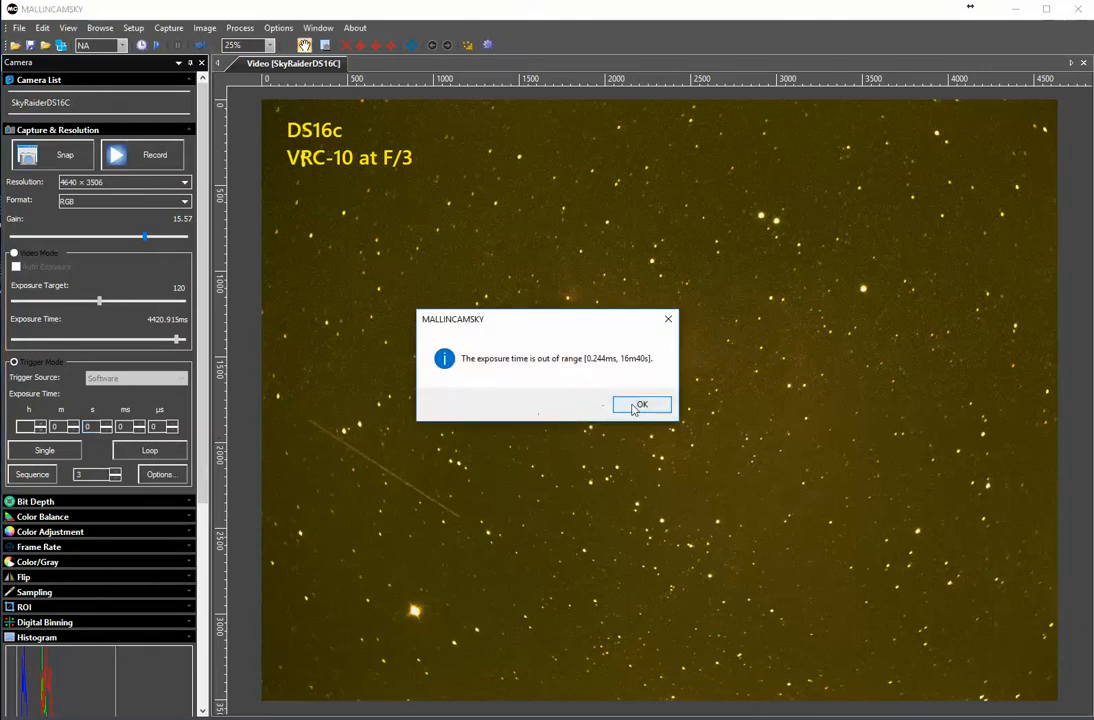
pyautogui.click(641, 406)
pyautogui.click(106, 423)
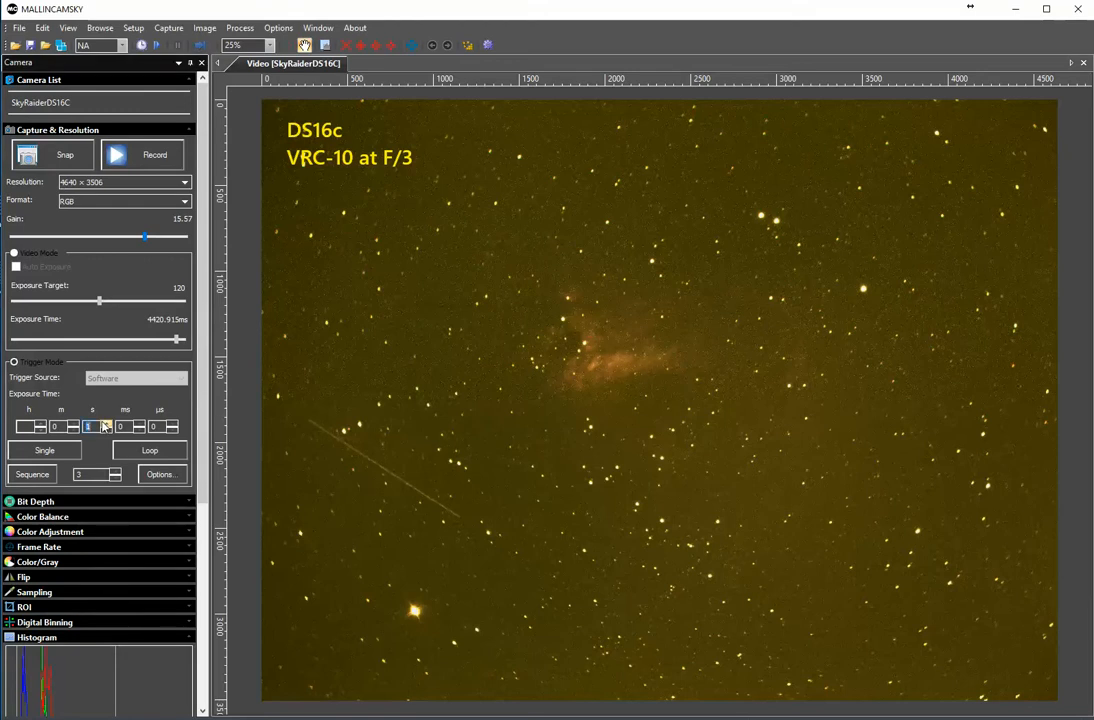
pyautogui.click(149, 452)
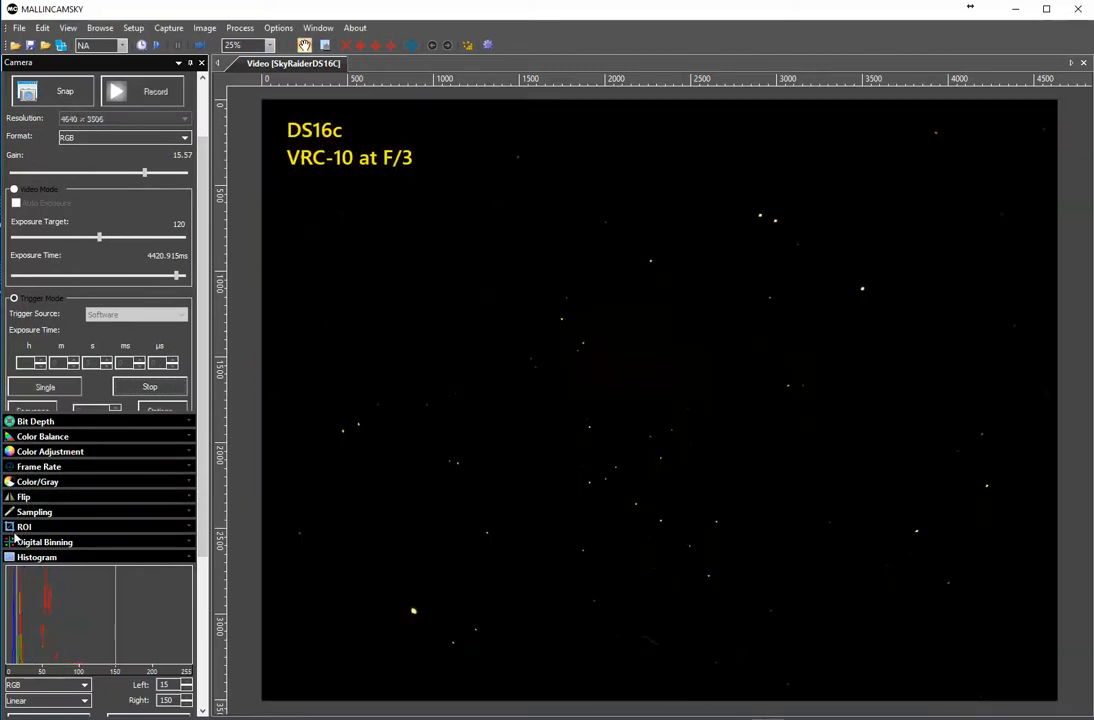
# Set the digital binning number to 2 with the Additive method and enlarge the binned image to 50%
pyautogui.click(15, 540)
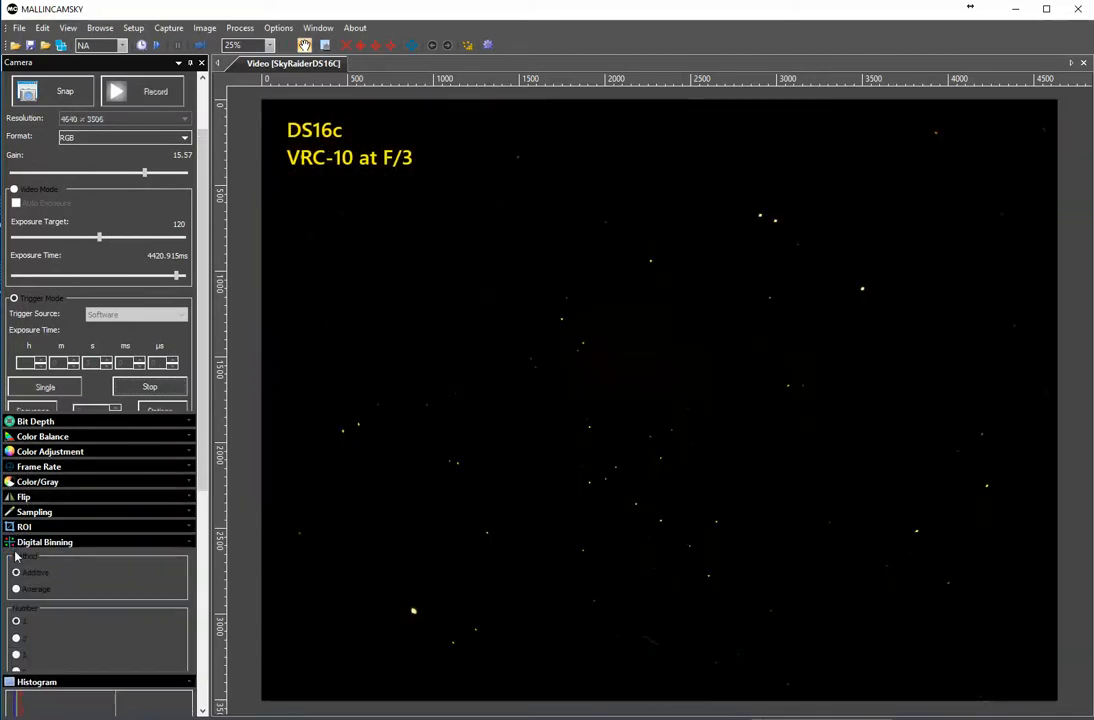
pyautogui.click(15, 638)
pyautogui.scroll(2, 496, 569)
pyautogui.scroll(1, 494, 569)
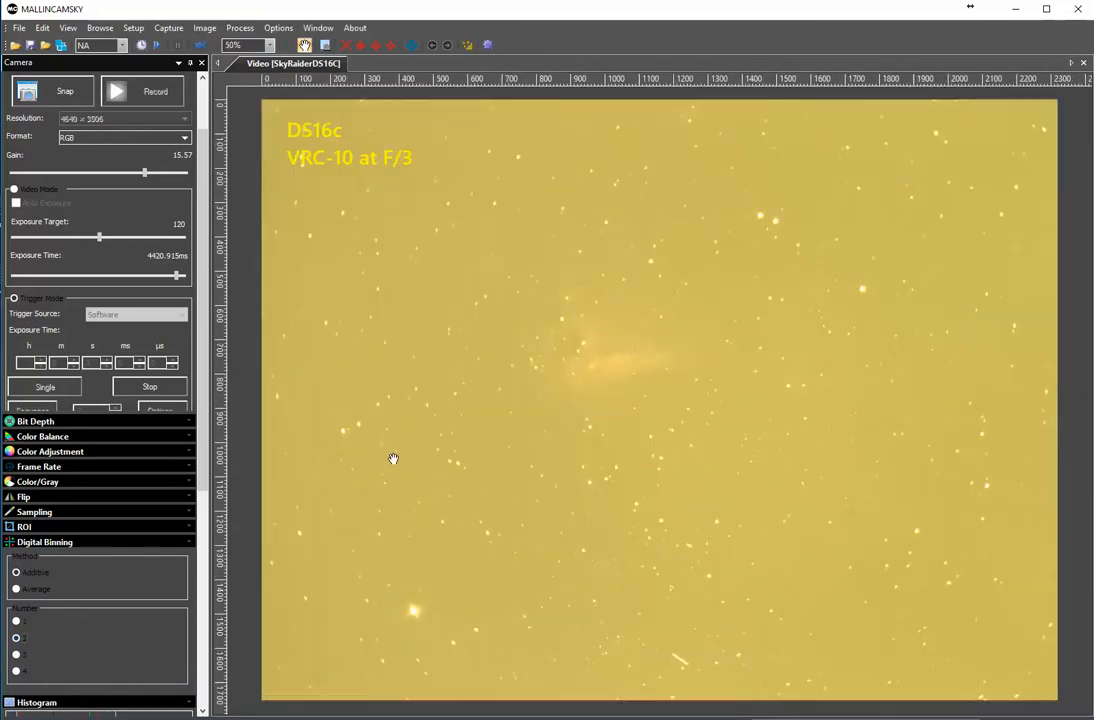
# Raise the histogram's left limit to 56
pyautogui.moveTo(206, 290); pyautogui.dragTo(209, 455)
pyautogui.moveTo(18, 494); pyautogui.dragTo(59, 498)
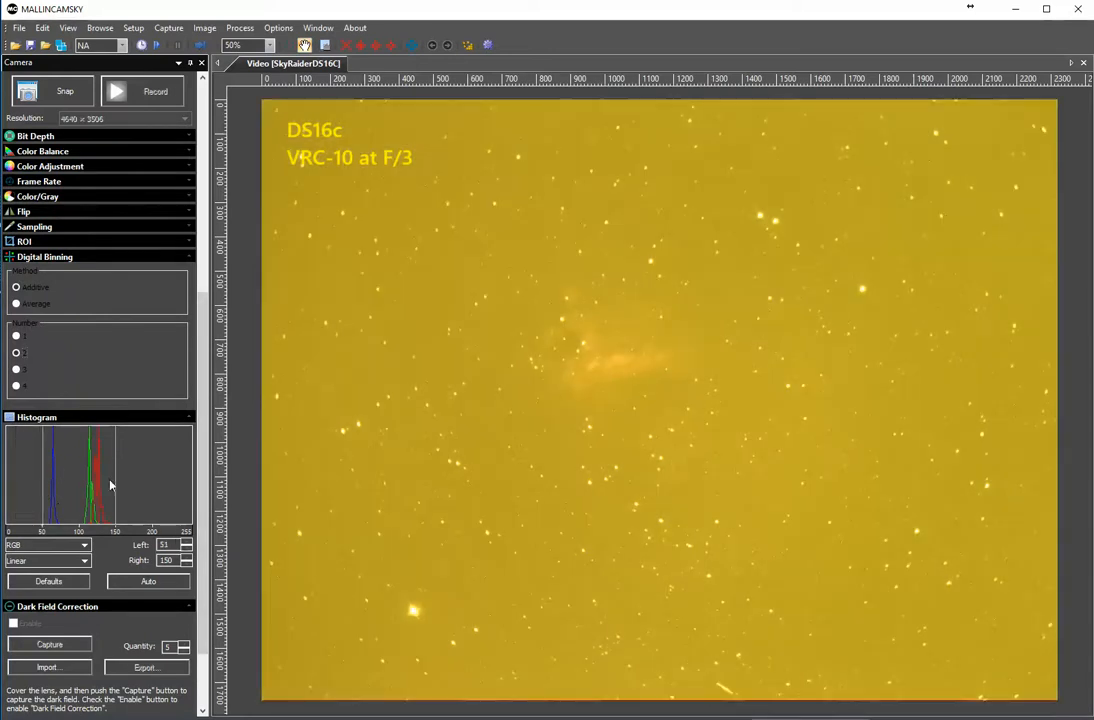
pyautogui.moveTo(43, 495); pyautogui.dragTo(46, 493)
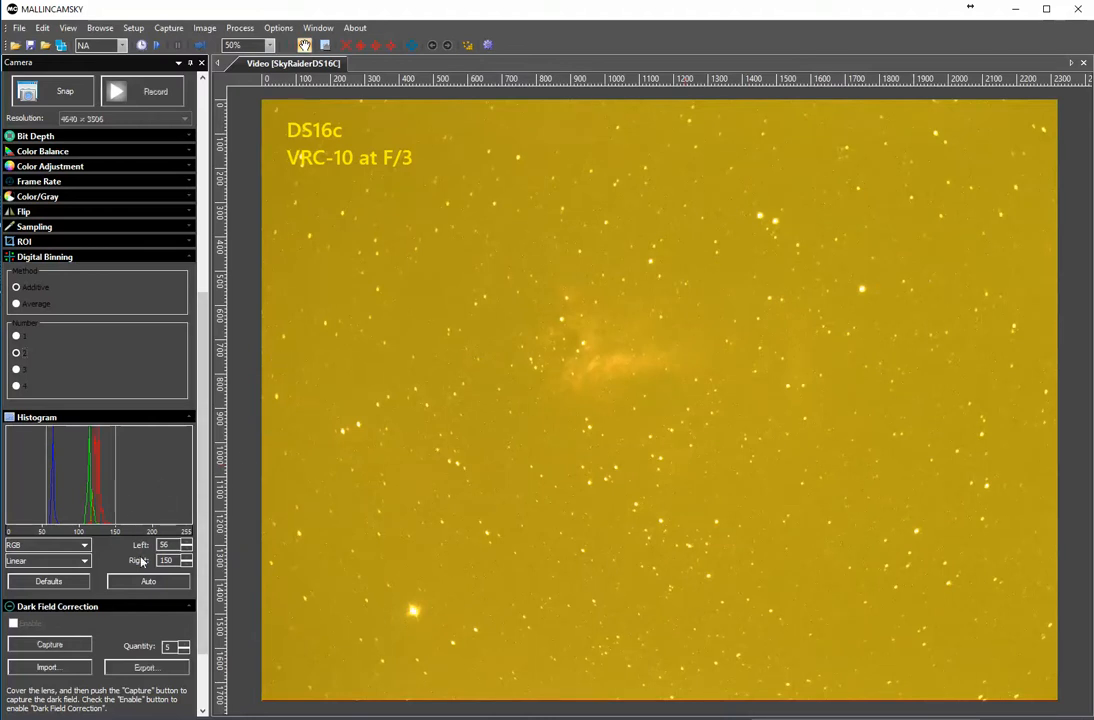
# Collapse the Dark Field Correction and Digital Binning sections, expand Color Adjustment and apply White Balance from Color Balance
pyautogui.click(9, 607)
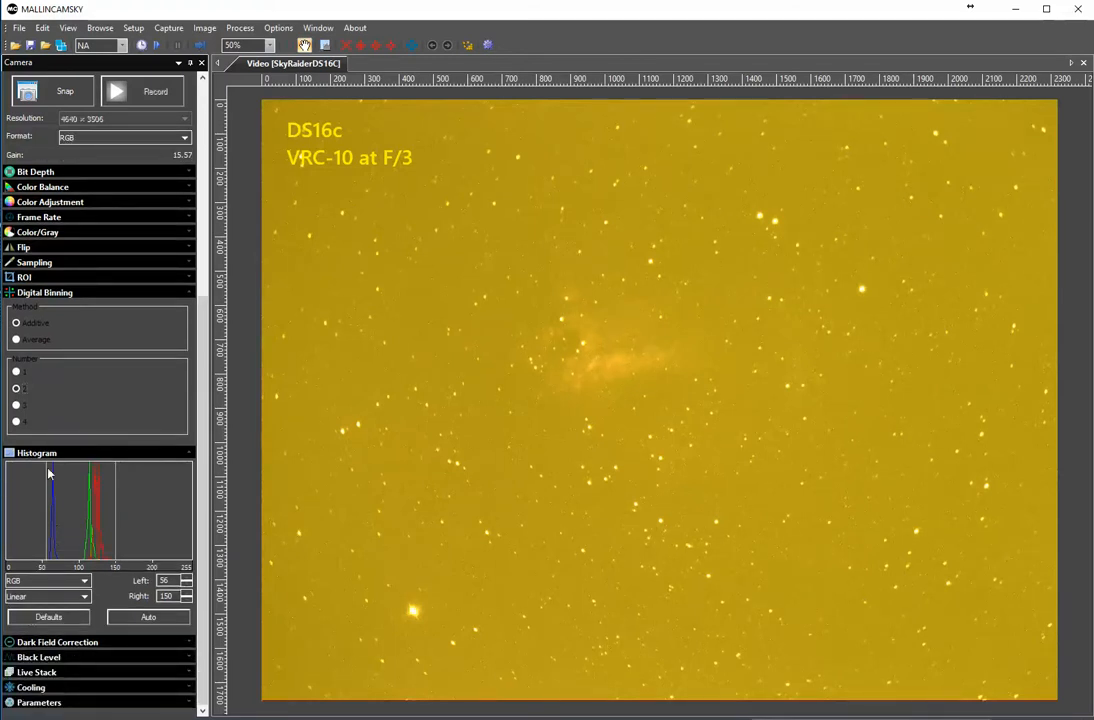
pyautogui.click(15, 295)
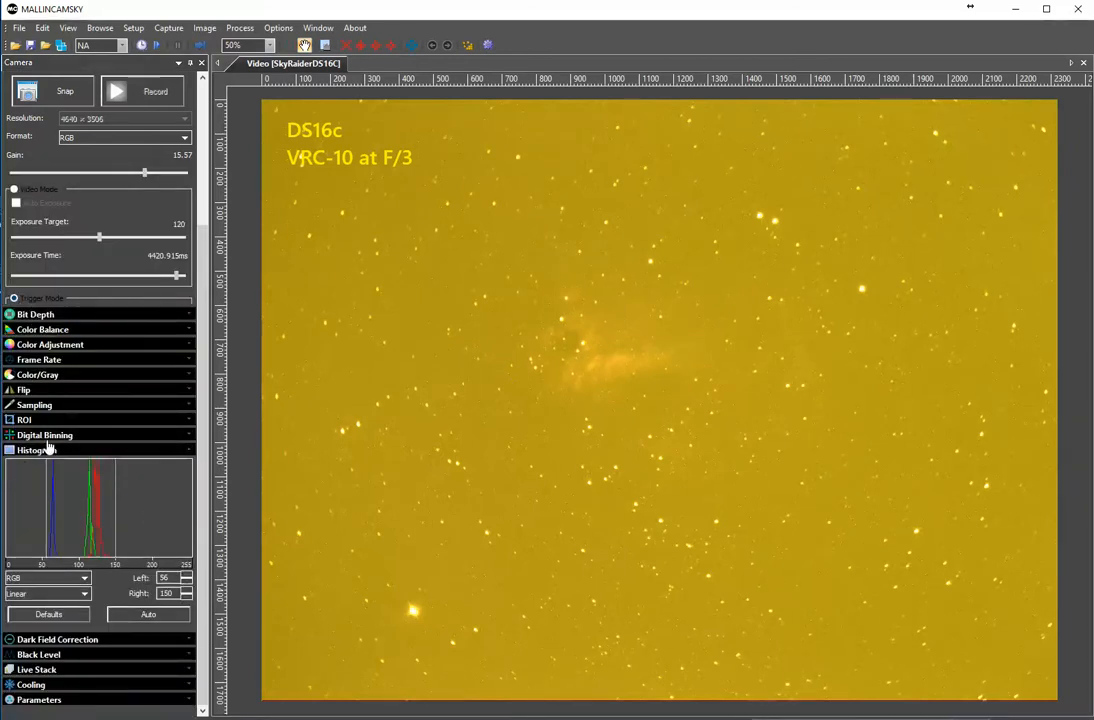
pyautogui.click(7, 345)
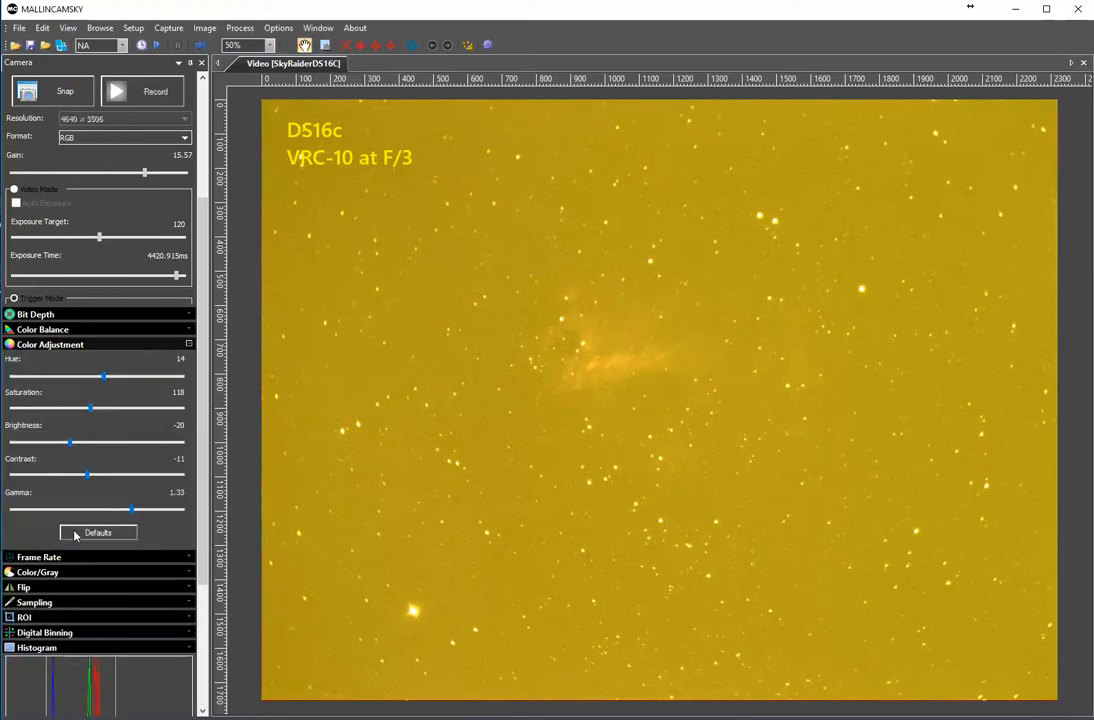
pyautogui.click(24, 331)
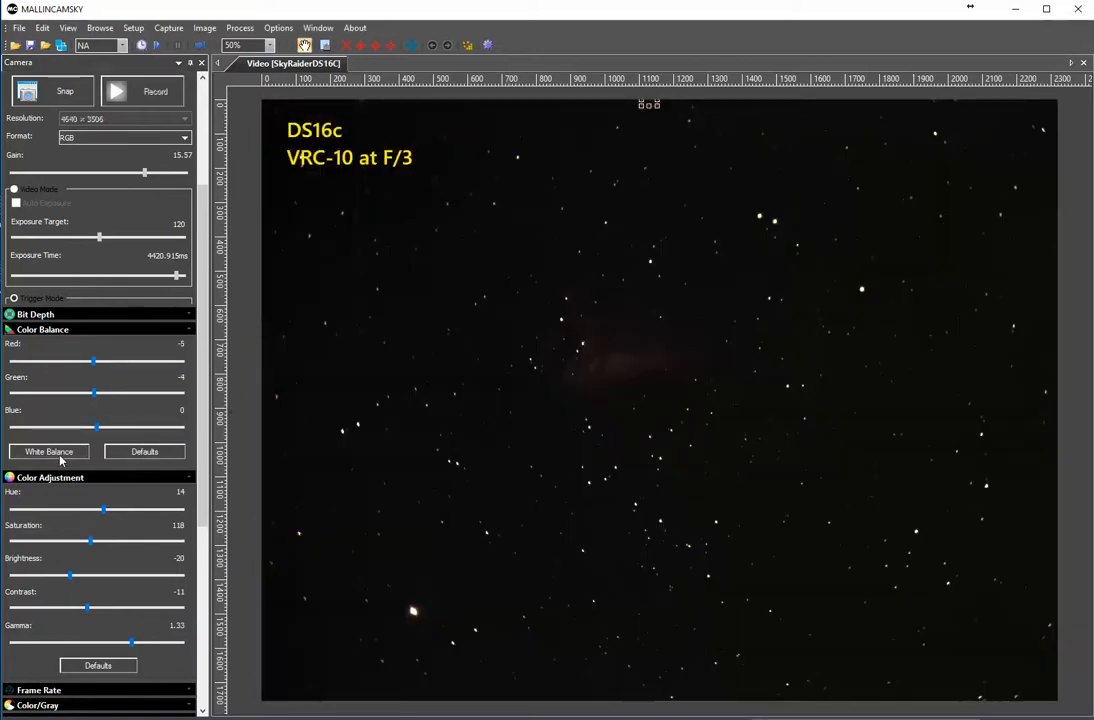
pyautogui.click(42, 329)
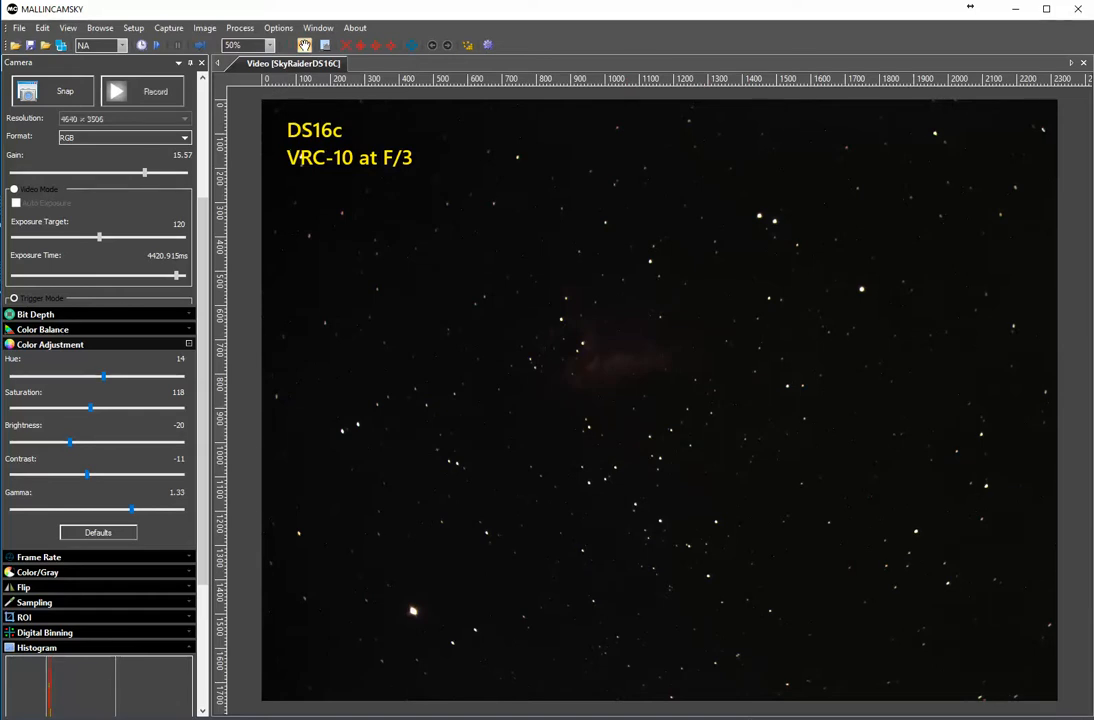
# Lower the histogram's left limit to 50
pyautogui.scroll(-1, 540, 452)
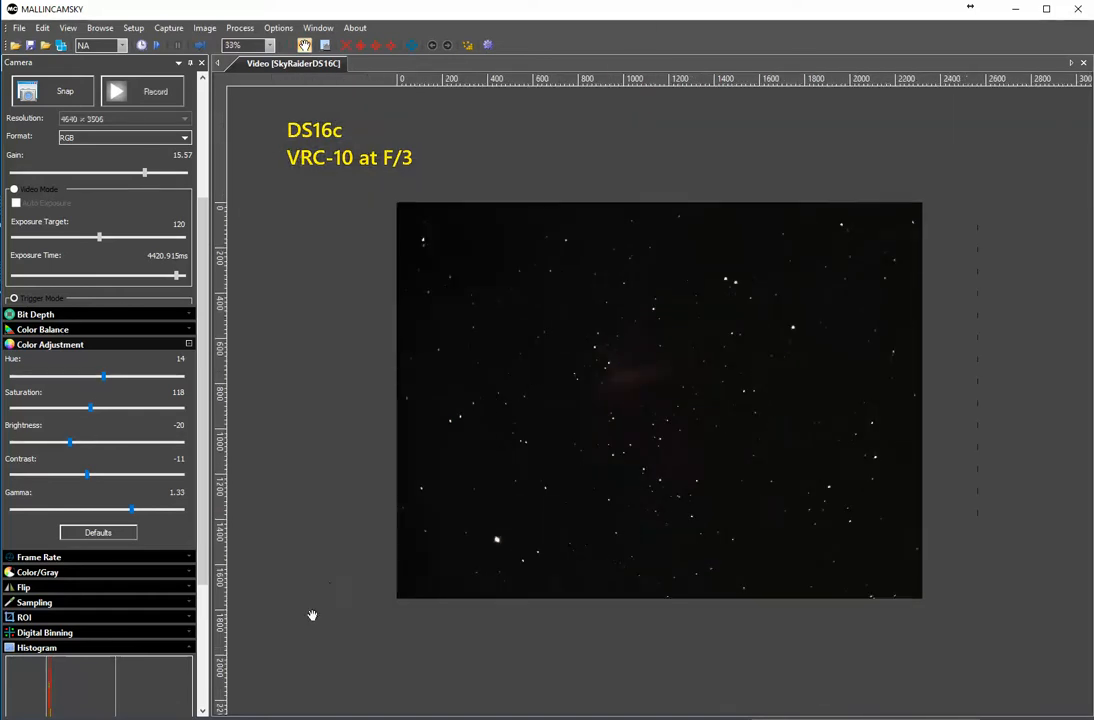
pyautogui.scroll(1, 497, 415)
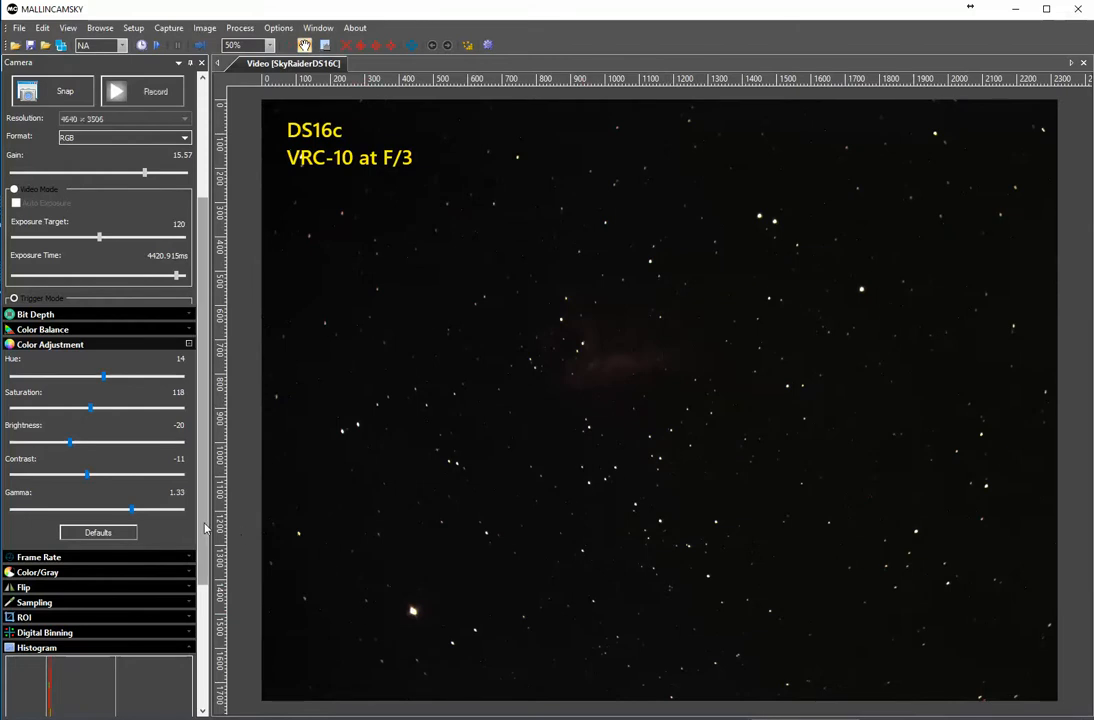
pyautogui.scroll(-3, 205, 528)
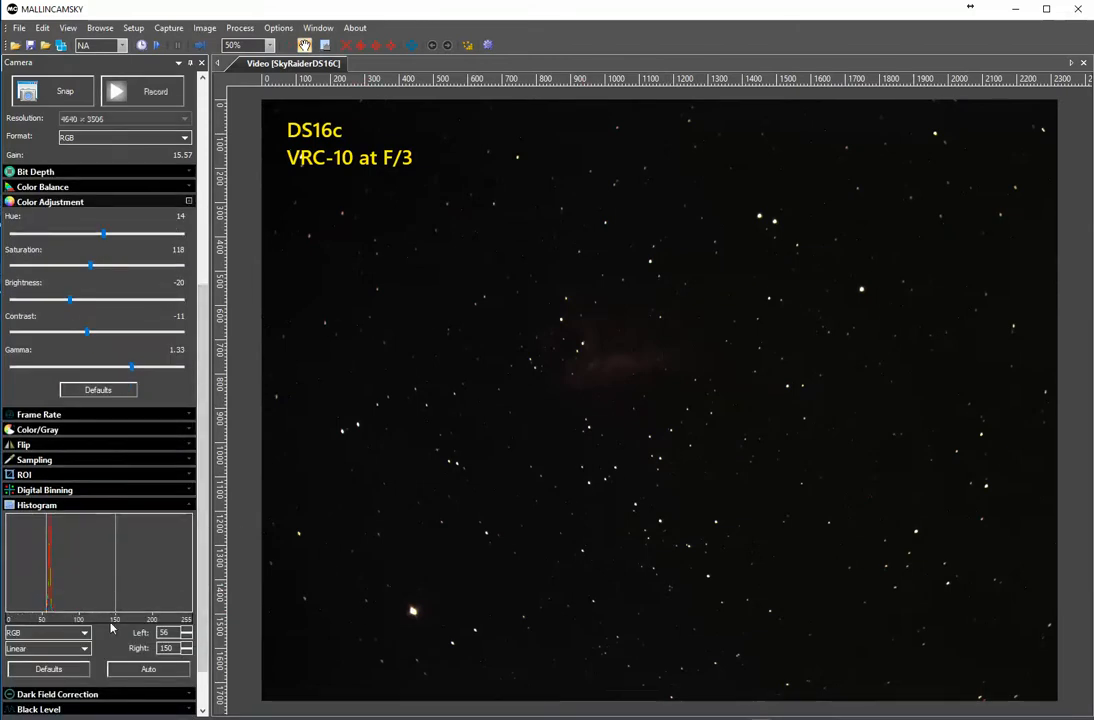
pyautogui.click(187, 637)
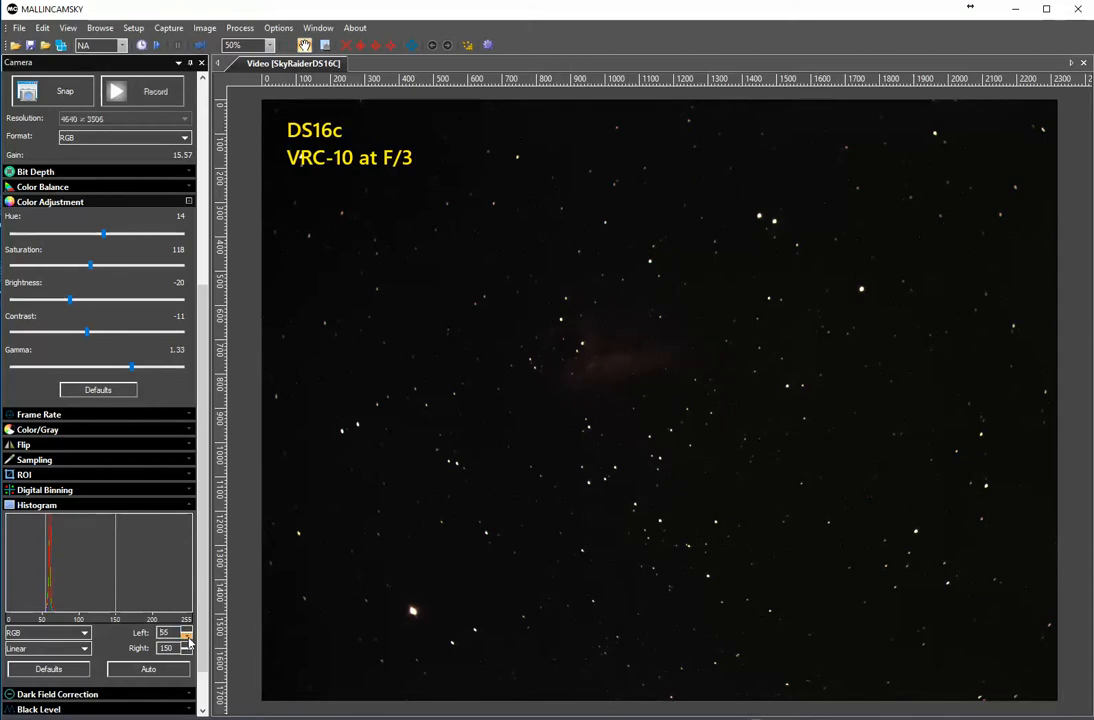
pyautogui.click(187, 638)
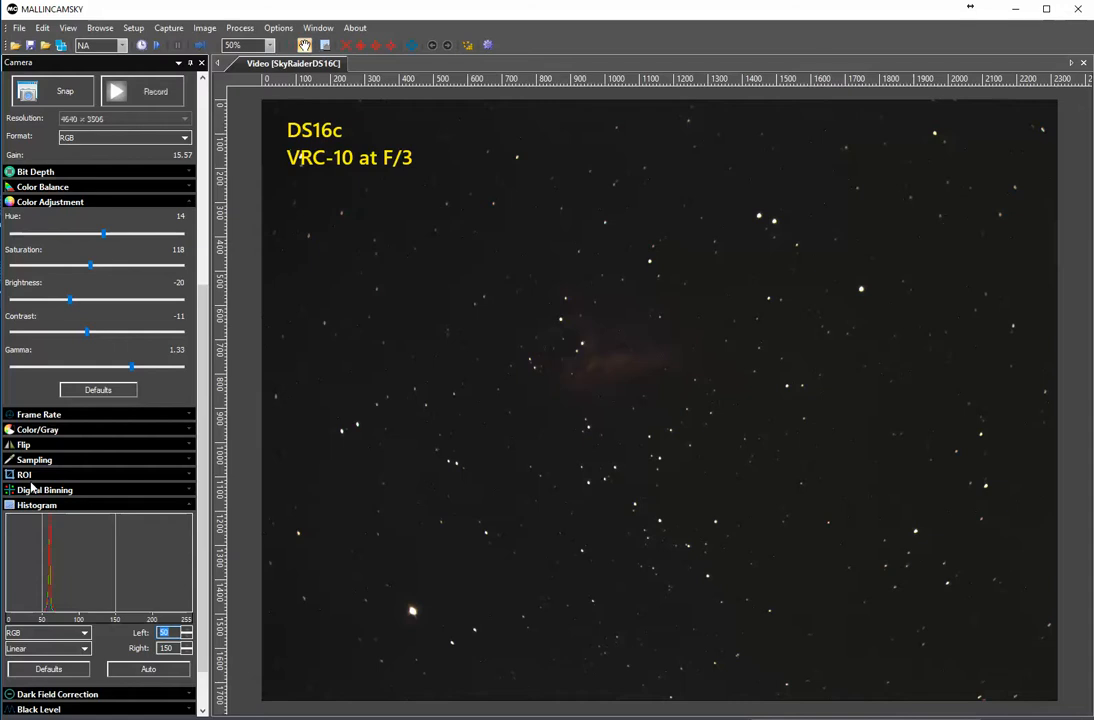
# Try a gamma of 1.41 while inspecting the nebula up close, and change the gamma to 1.25
pyautogui.click(136, 368)
pyautogui.moveTo(136, 369); pyautogui.dragTo(141, 369)
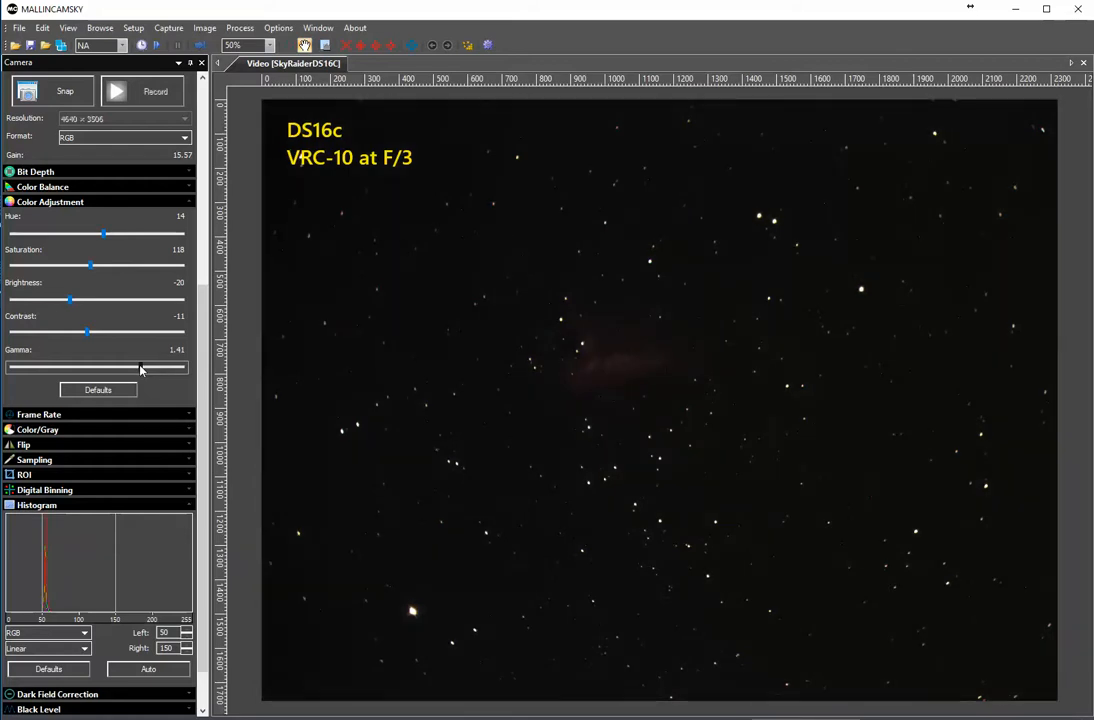
pyautogui.scroll(2, 604, 425)
pyautogui.scroll(1, 604, 425)
pyautogui.moveTo(604, 425); pyautogui.dragTo(666, 507)
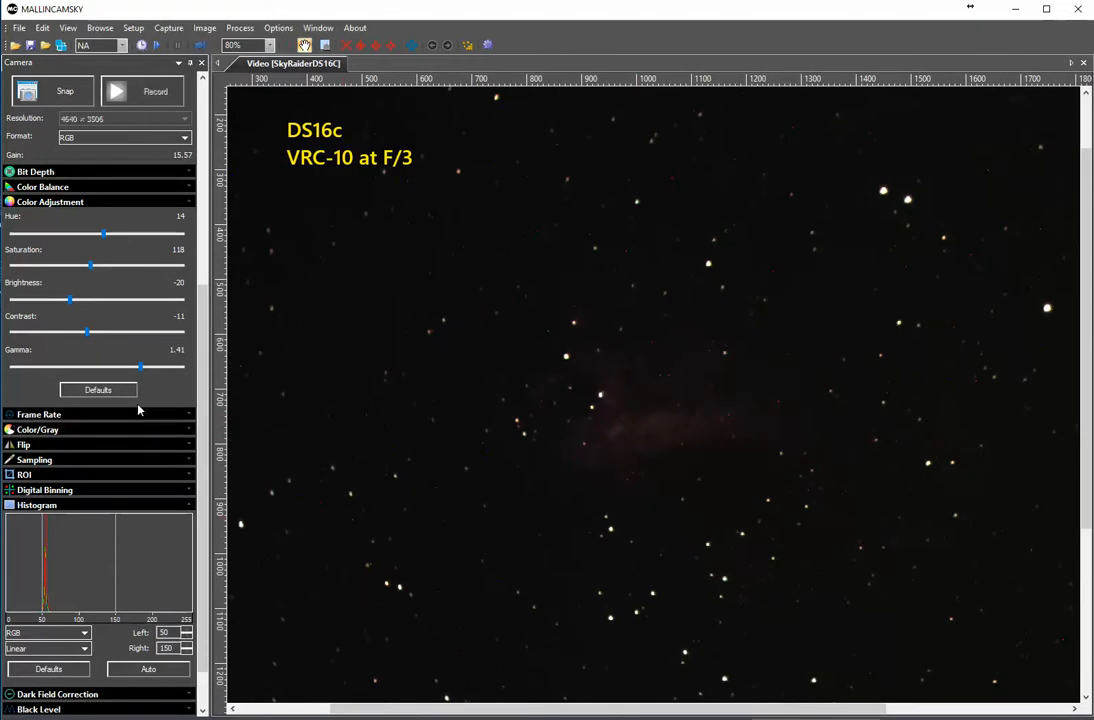
pyautogui.moveTo(139, 368); pyautogui.dragTo(124, 368)
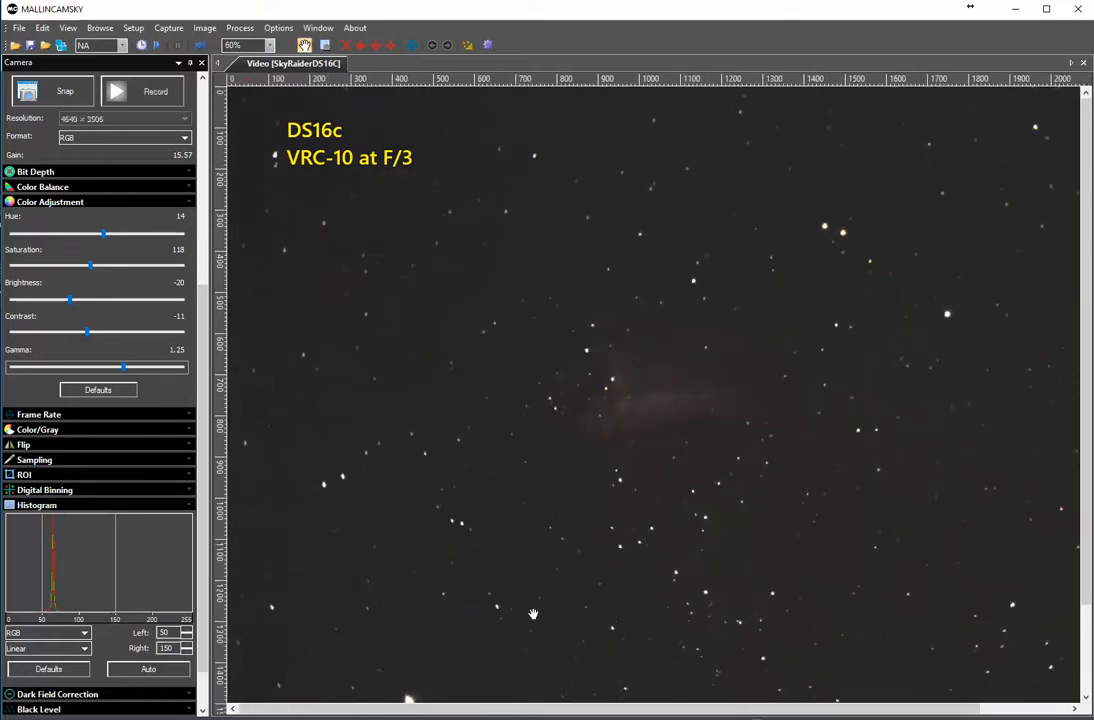
pyautogui.scroll(-2, 533, 613)
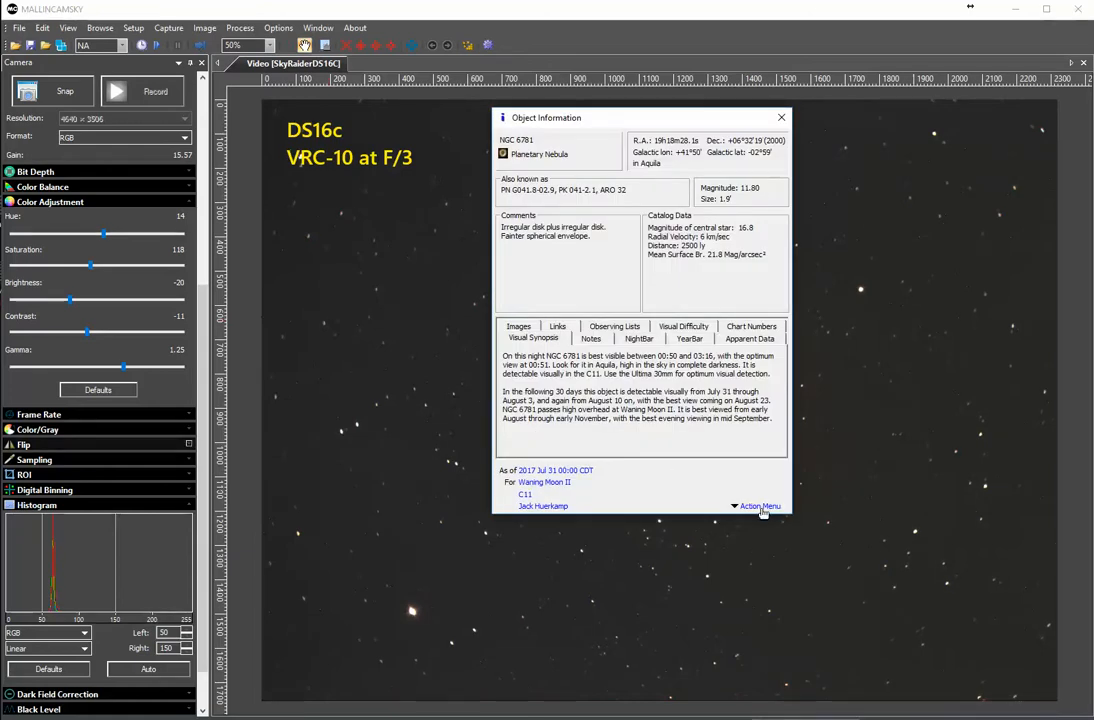
# Slew the telescope to the planetary nebula NGC 6781 from its object information and close that window
pyautogui.click(771, 505)
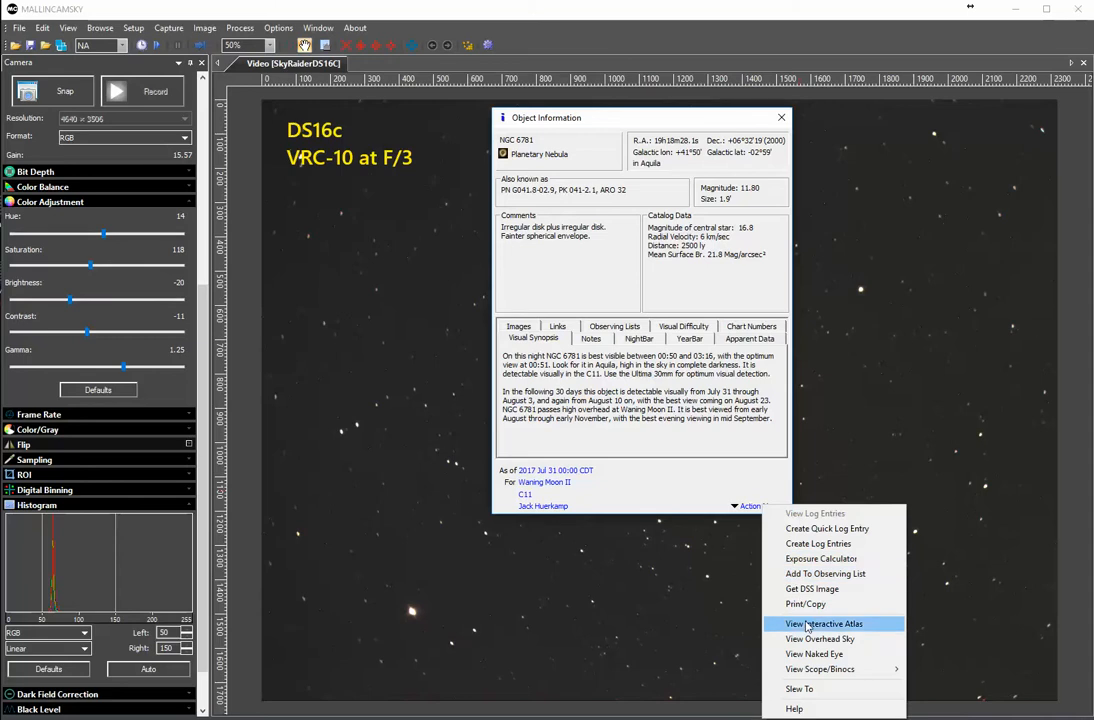
pyautogui.click(827, 688)
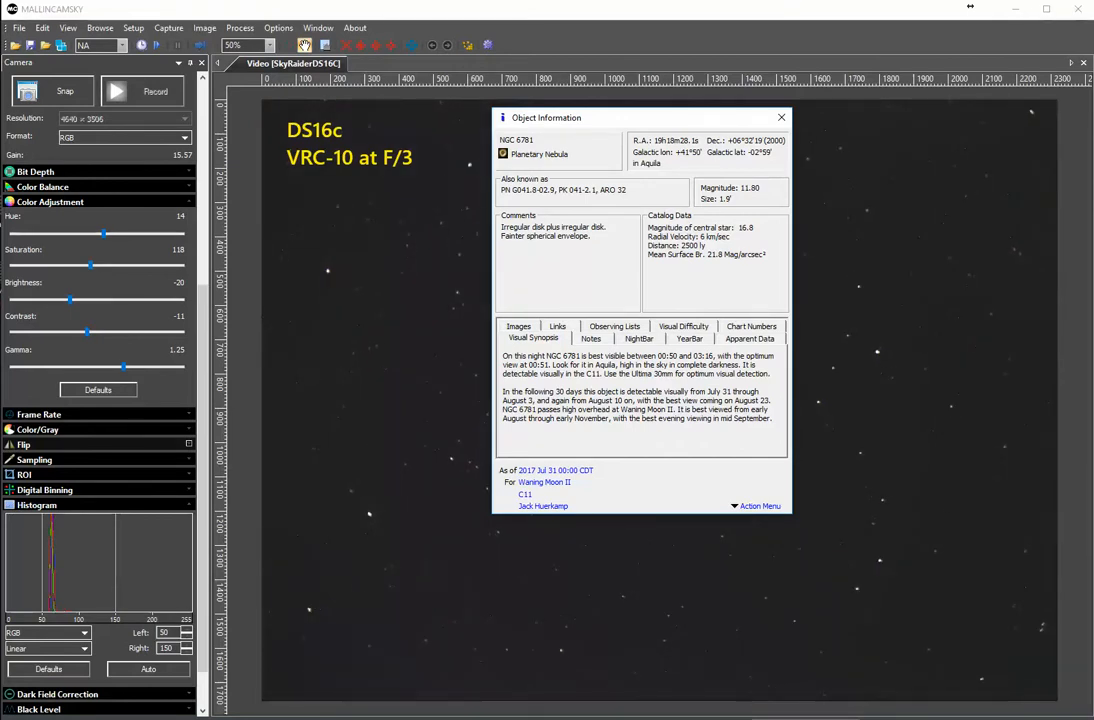
pyautogui.click(781, 117)
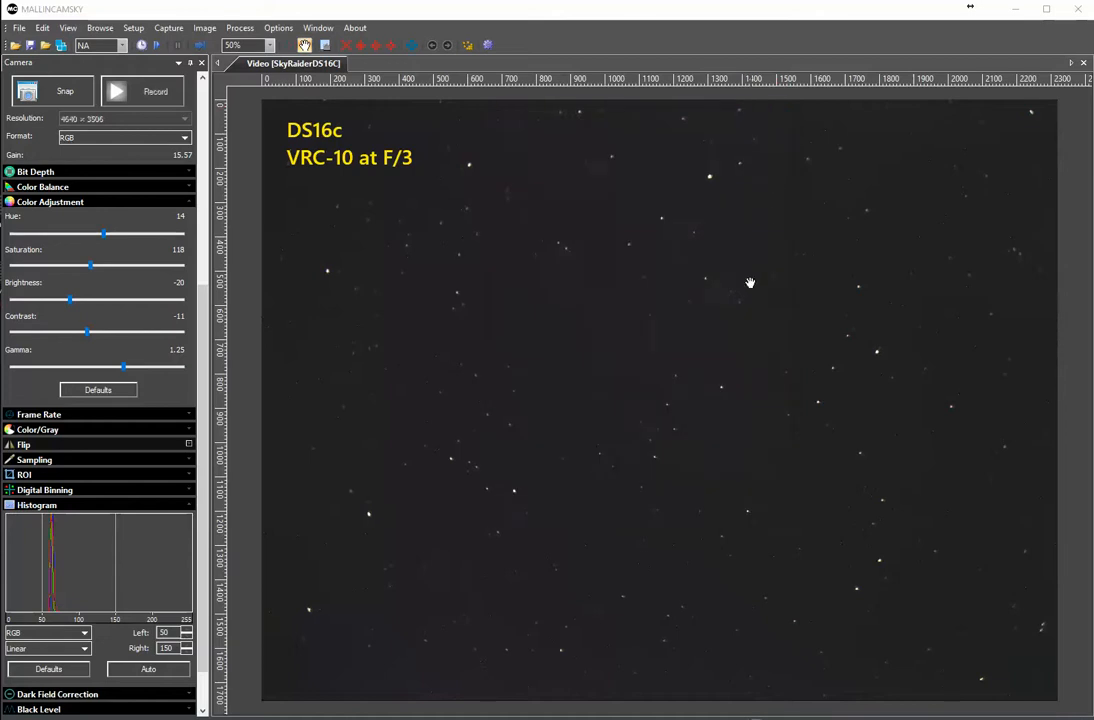
# Reset the color adjustment to its defaults and set the gamma to 1.42
pyautogui.scroll(-1, 750, 283)
pyautogui.scroll(1, 661, 380)
pyautogui.scroll(1, 656, 389)
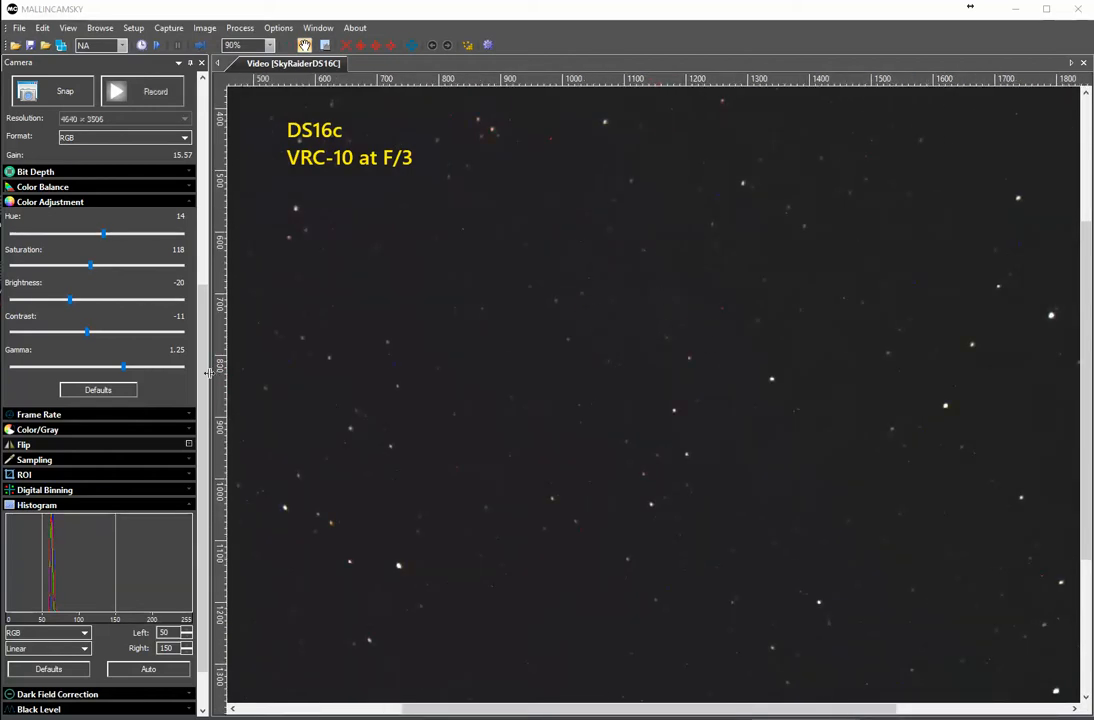
pyautogui.click(95, 390)
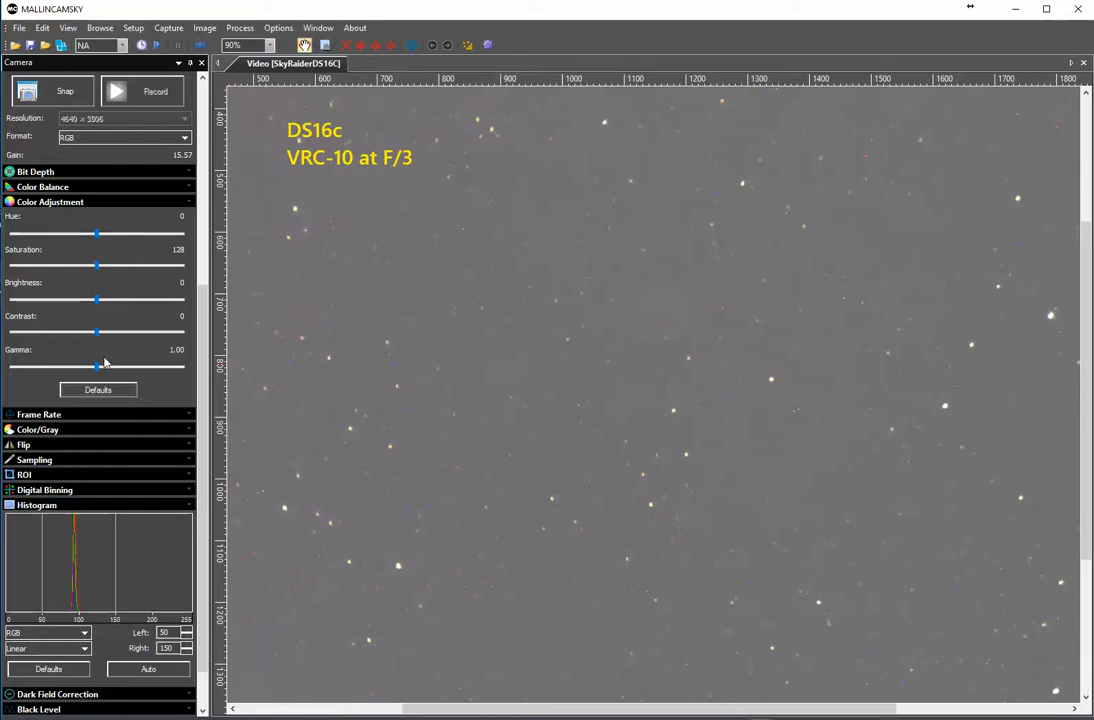
pyautogui.moveTo(98, 367); pyautogui.dragTo(143, 369)
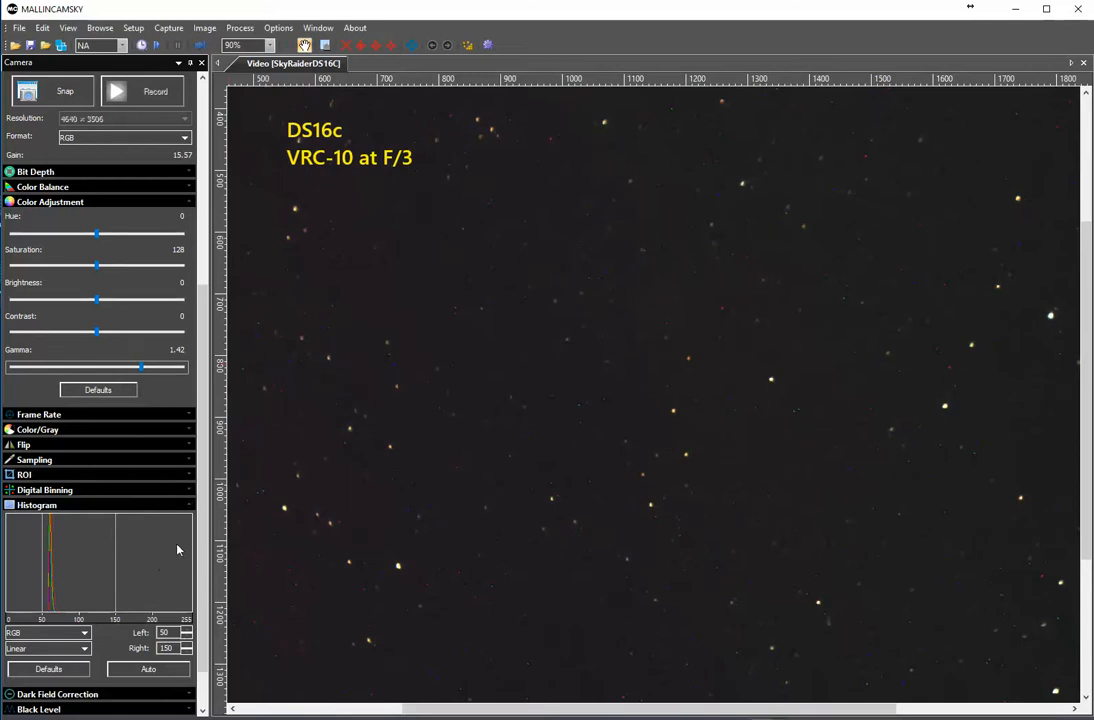
# Lengthen the trigger-mode exposure time in two stages, stopping the loop capture for each change and restarting it
pyautogui.moveTo(206, 518); pyautogui.dragTo(211, 310)
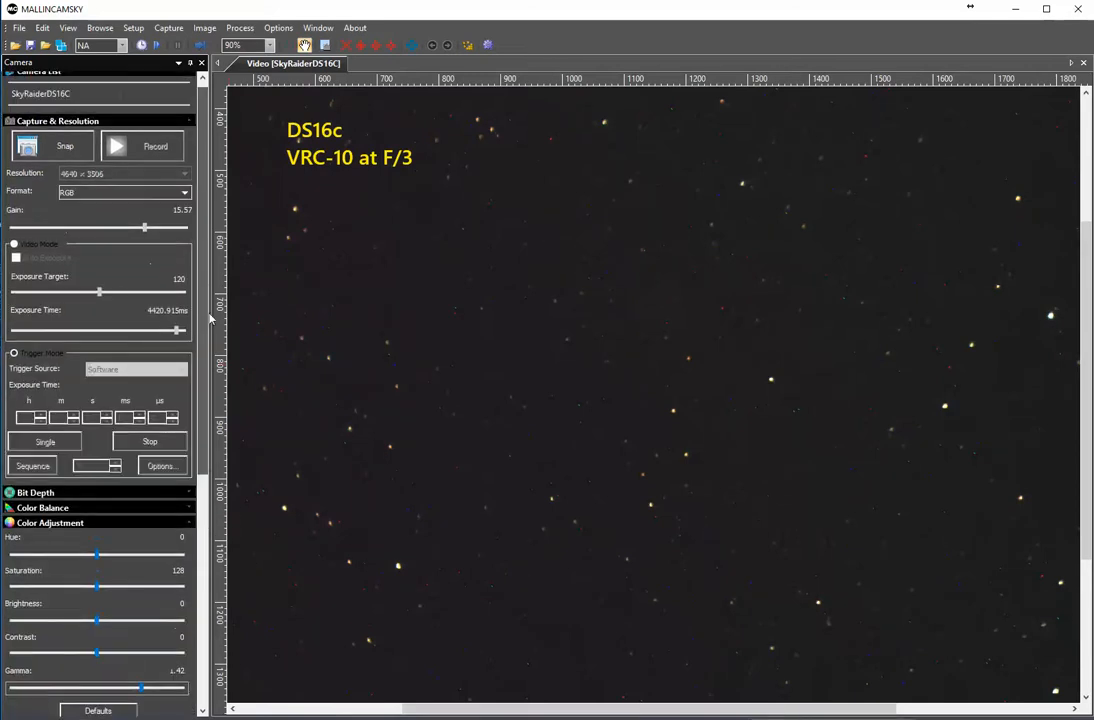
pyautogui.click(151, 443)
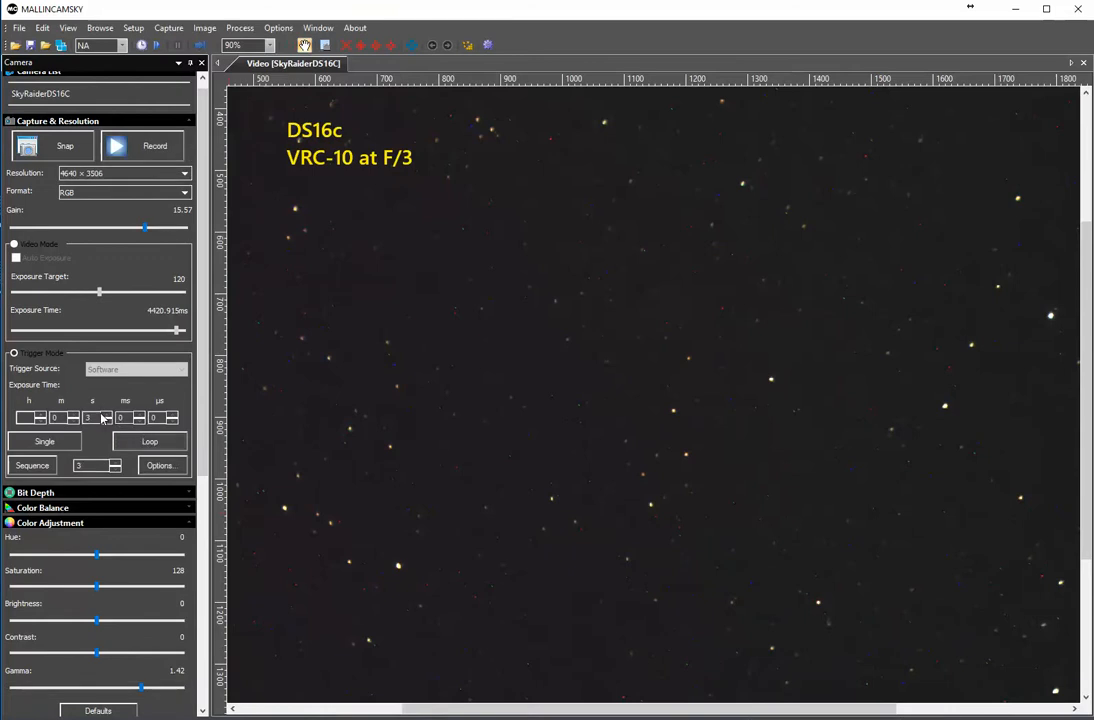
pyautogui.click(149, 441)
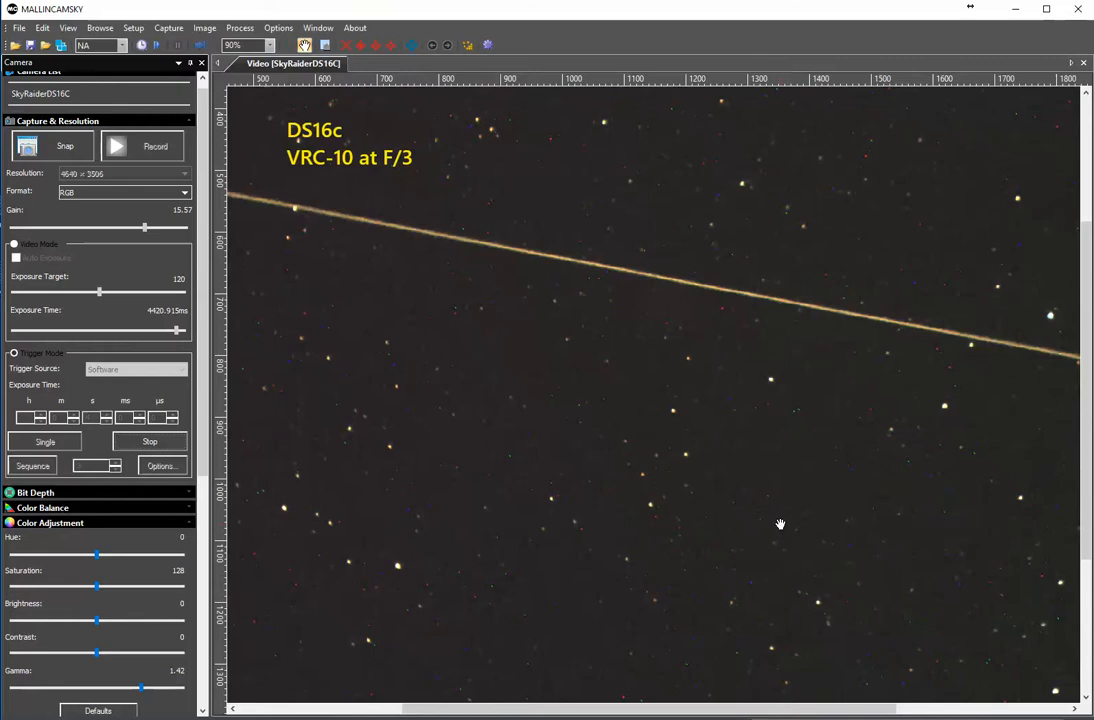
pyautogui.scroll(-1, 696, 518)
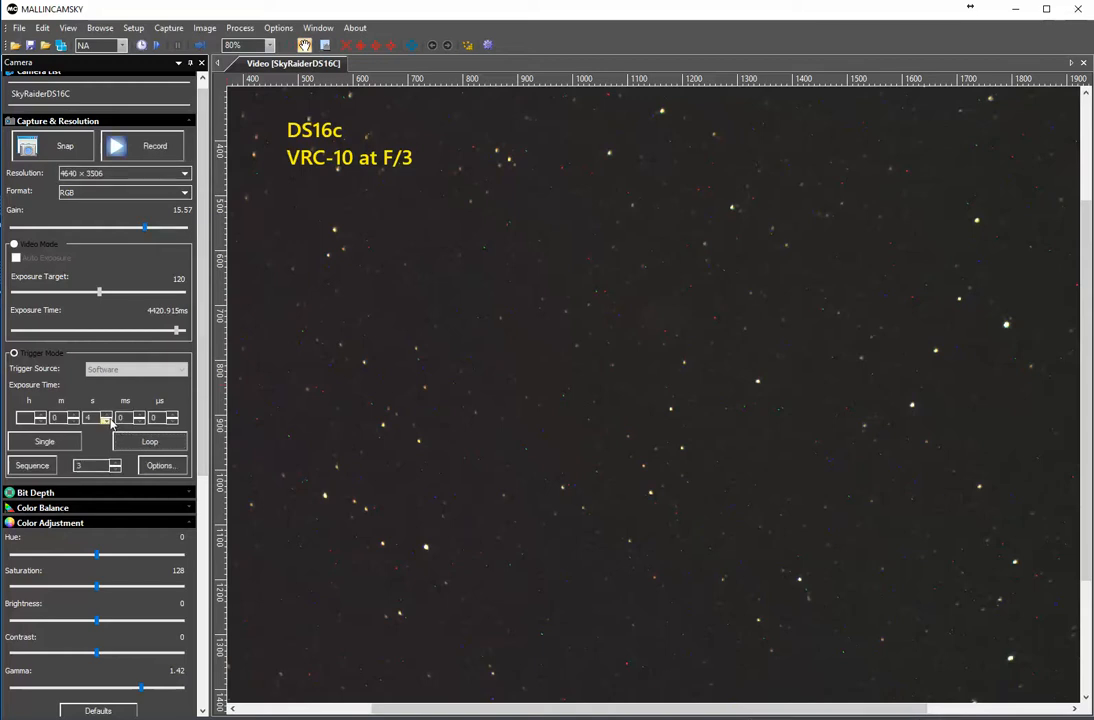
pyautogui.click(106, 416)
pyautogui.click(157, 444)
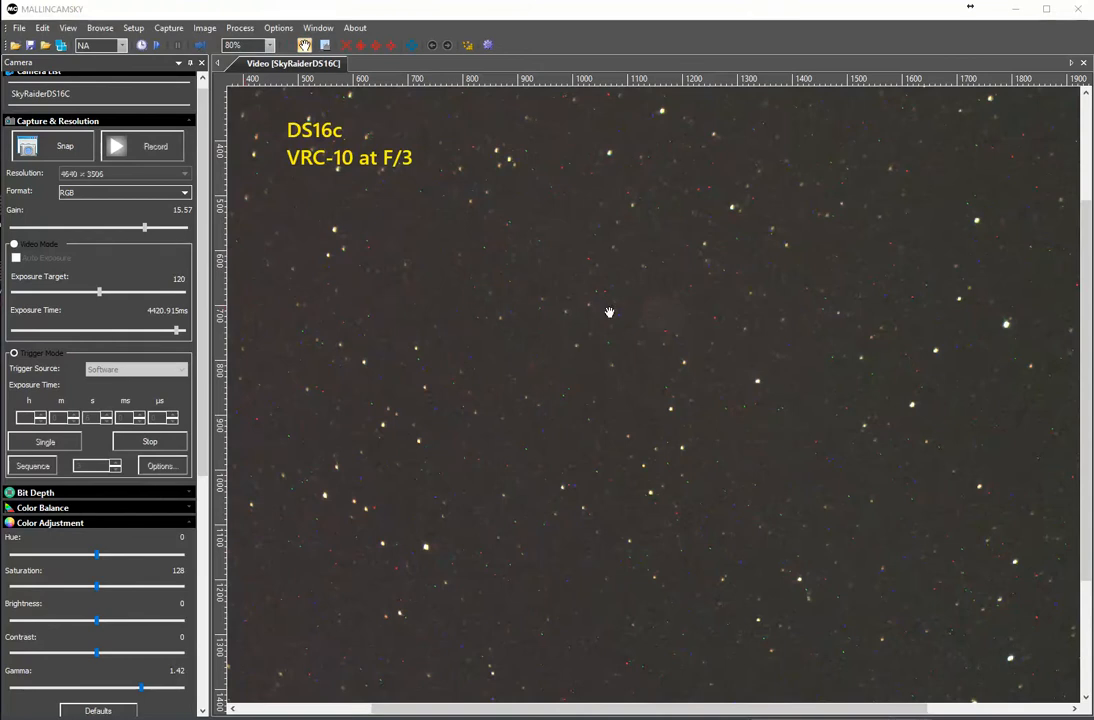
# Inspect the faint nebula up close and raise the histogram's left limit to 59
pyautogui.scroll(5, 631, 337)
pyautogui.moveTo(631, 337); pyautogui.dragTo(679, 532)
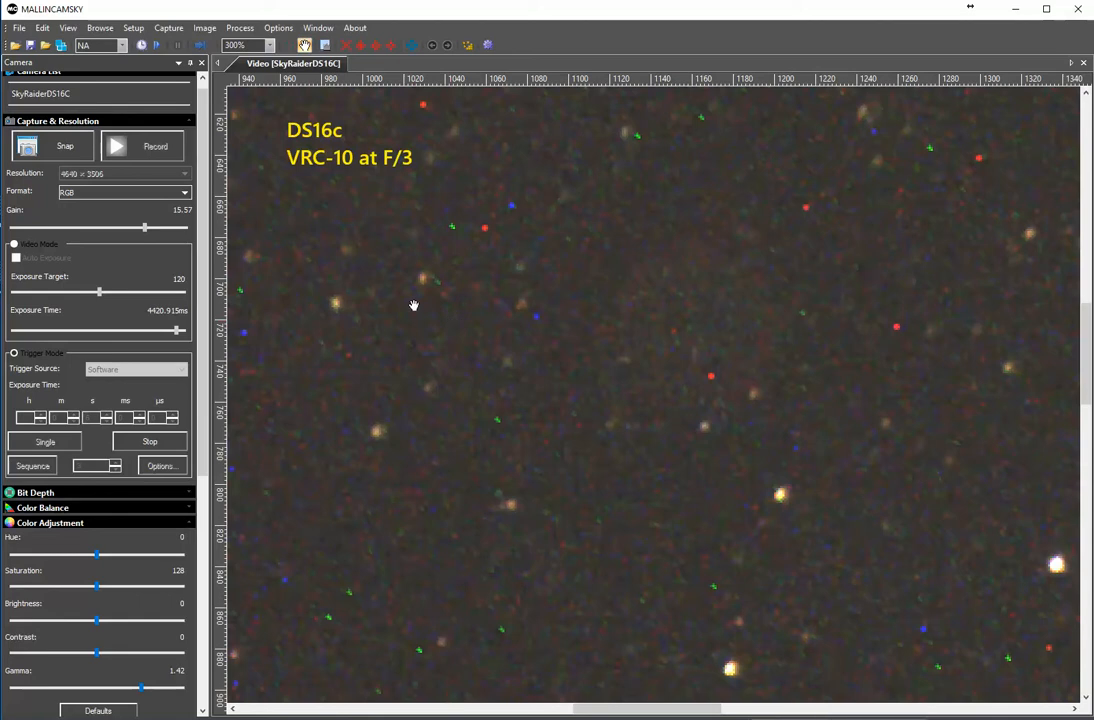
pyautogui.scroll(-5, 510, 357)
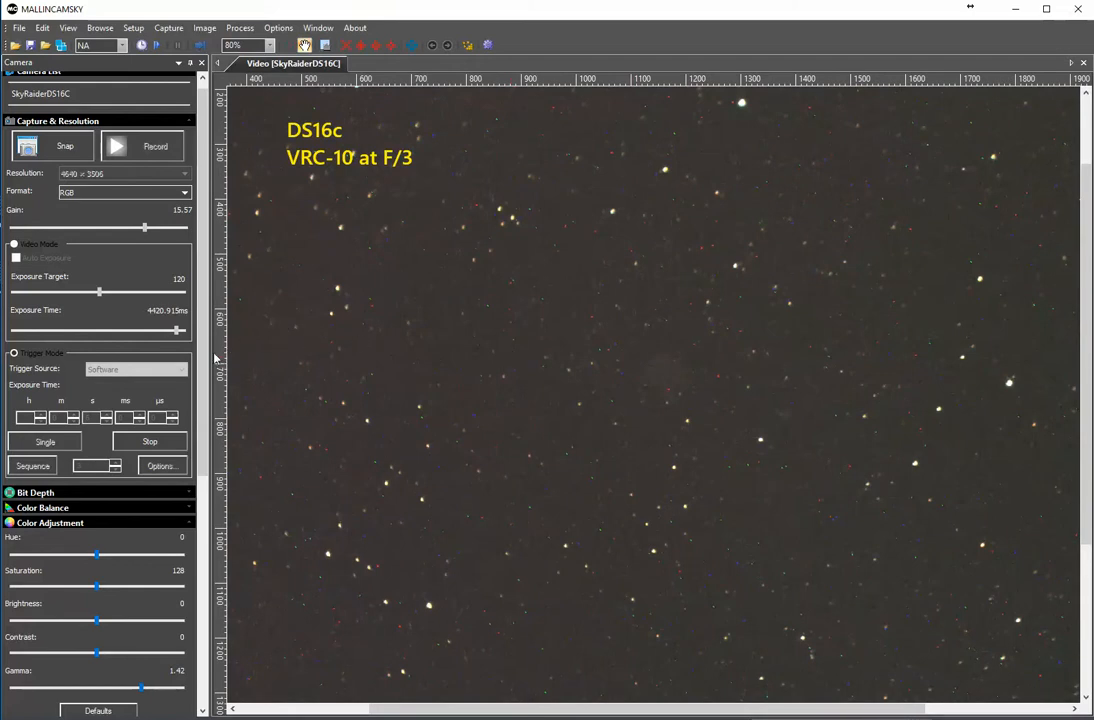
pyautogui.moveTo(201, 365); pyautogui.dragTo(205, 529)
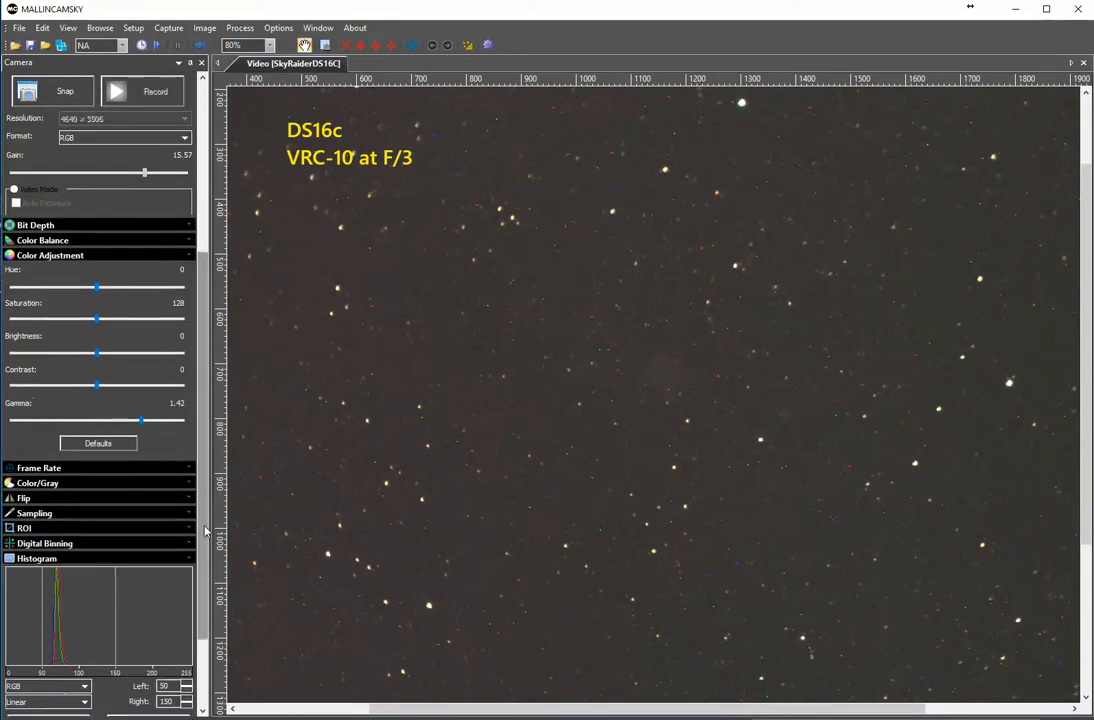
pyautogui.click(187, 684)
pyautogui.click(187, 684)
pyautogui.click(187, 684)
pyautogui.click(187, 684)
pyautogui.click(187, 684)
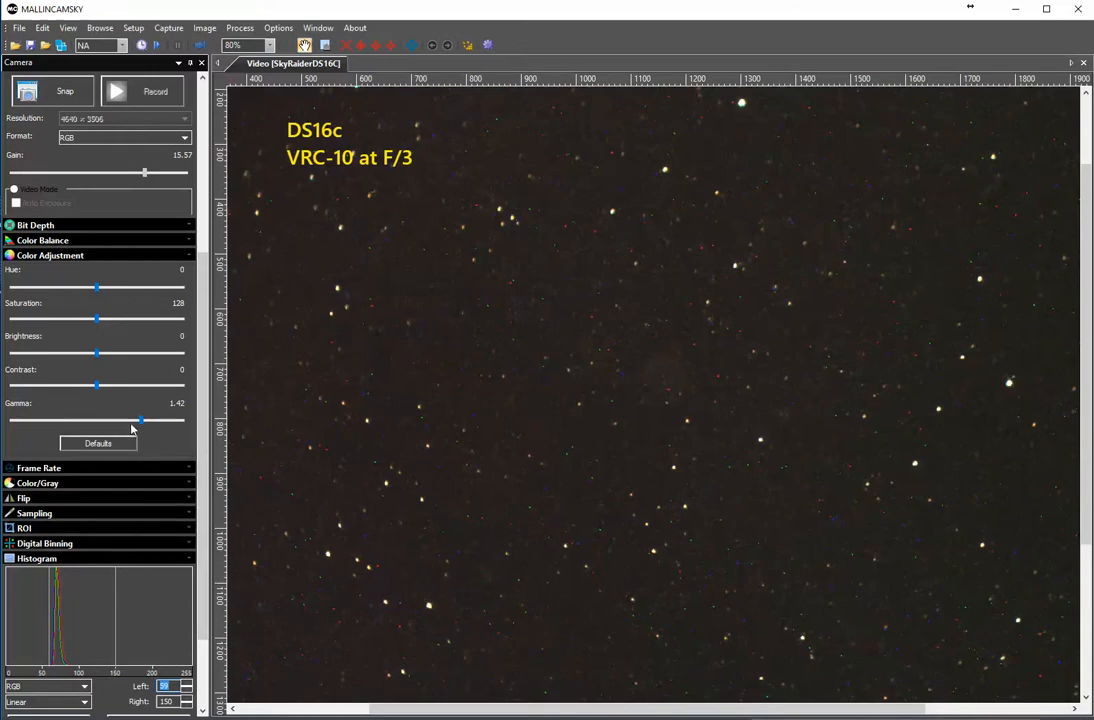
# Lower the brightness to -11 and the saturation to 112
pyautogui.moveTo(95, 354); pyautogui.dragTo(82, 358)
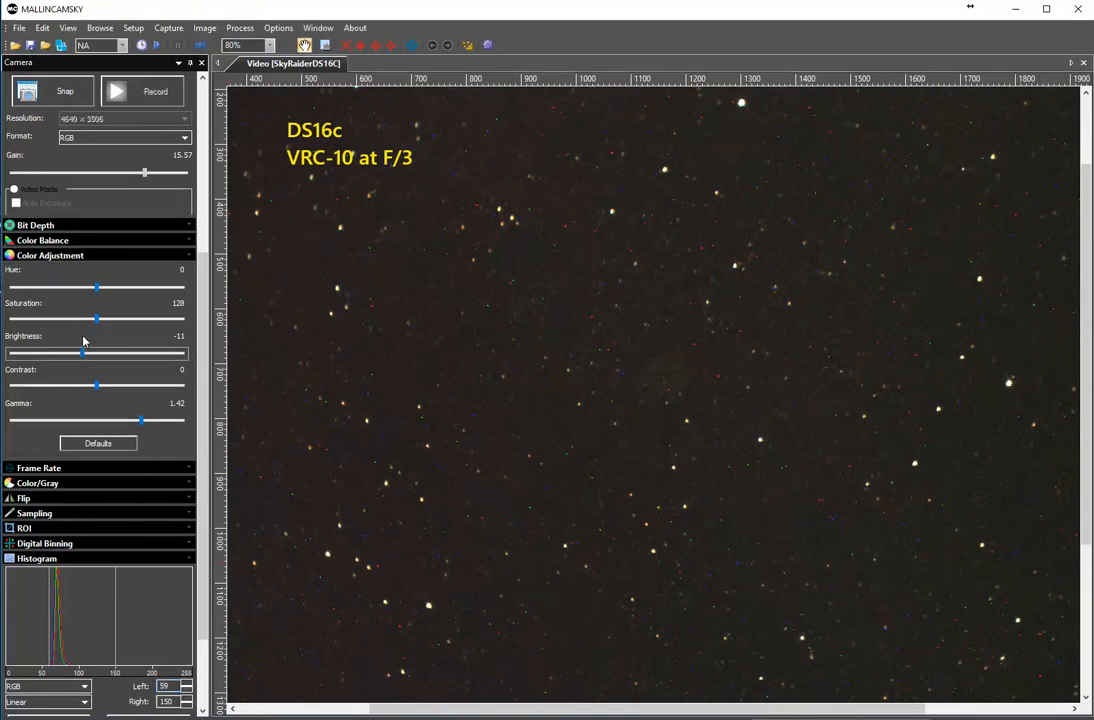
pyautogui.moveTo(96, 320); pyautogui.dragTo(86, 320)
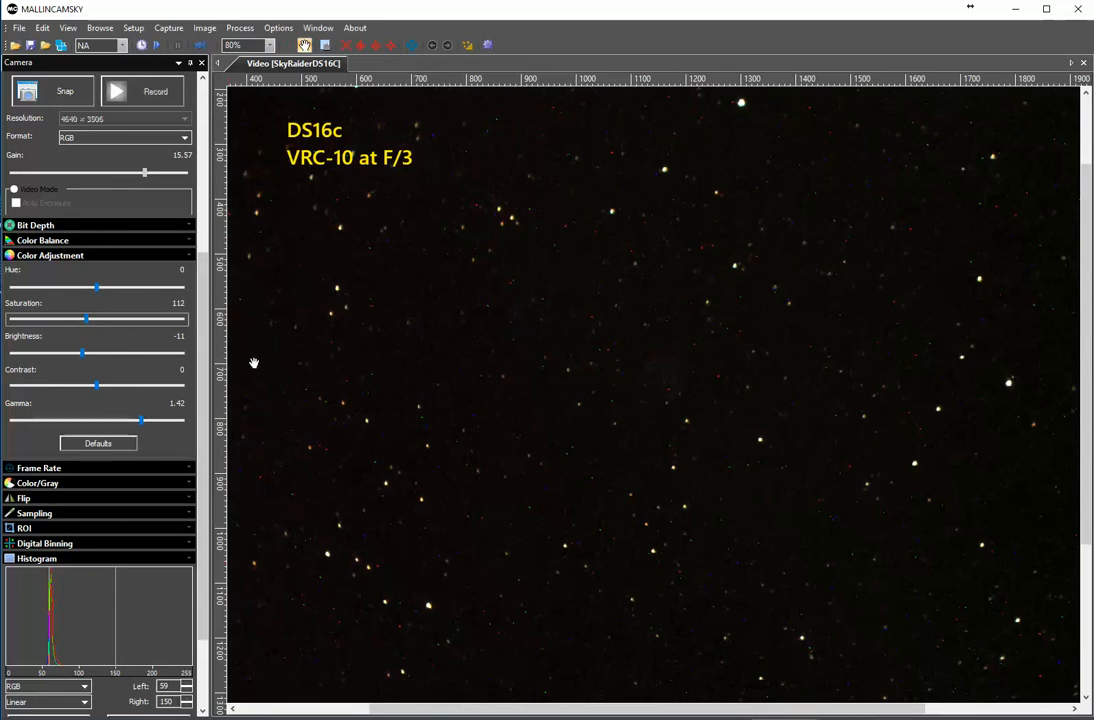
# Try gamma values of 1.11 and 1.17, and settle on 1.23
pyautogui.moveTo(141, 421); pyautogui.dragTo(108, 421)
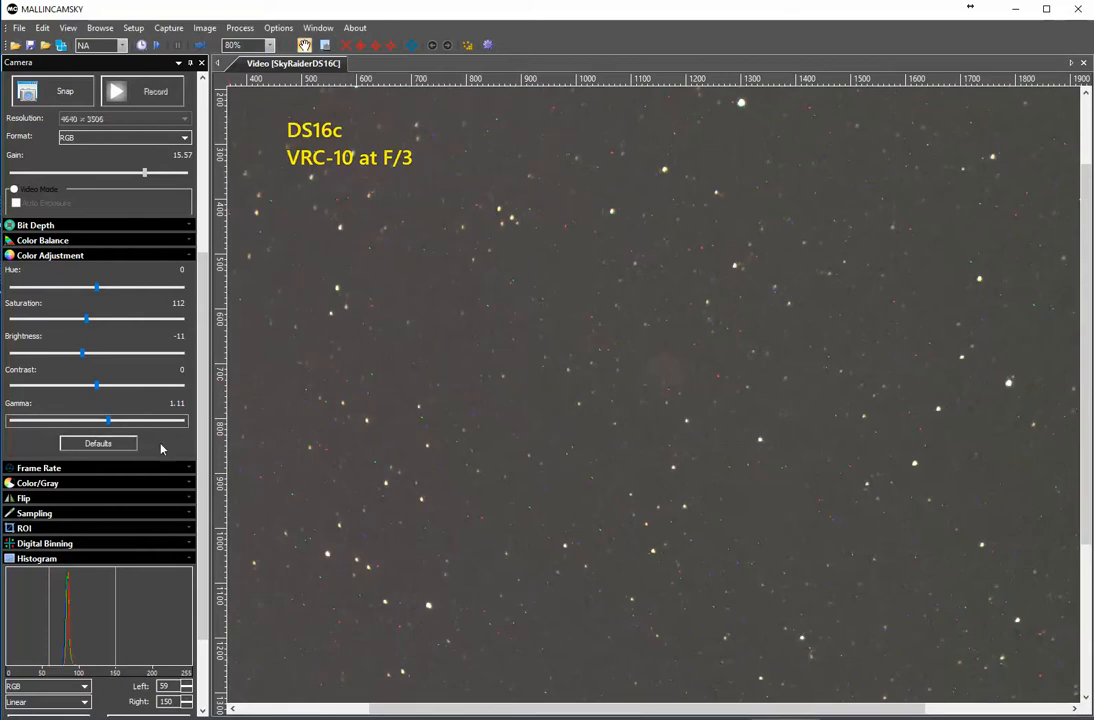
pyautogui.moveTo(108, 420); pyautogui.dragTo(114, 420)
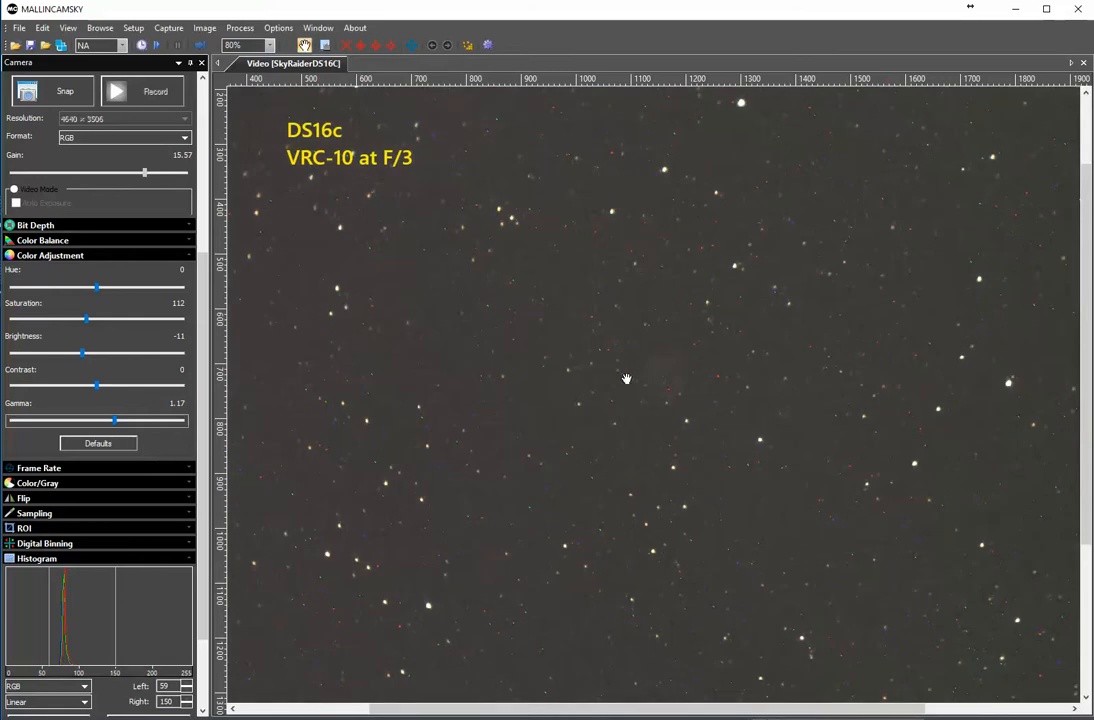
pyautogui.moveTo(117, 421); pyautogui.dragTo(133, 421)
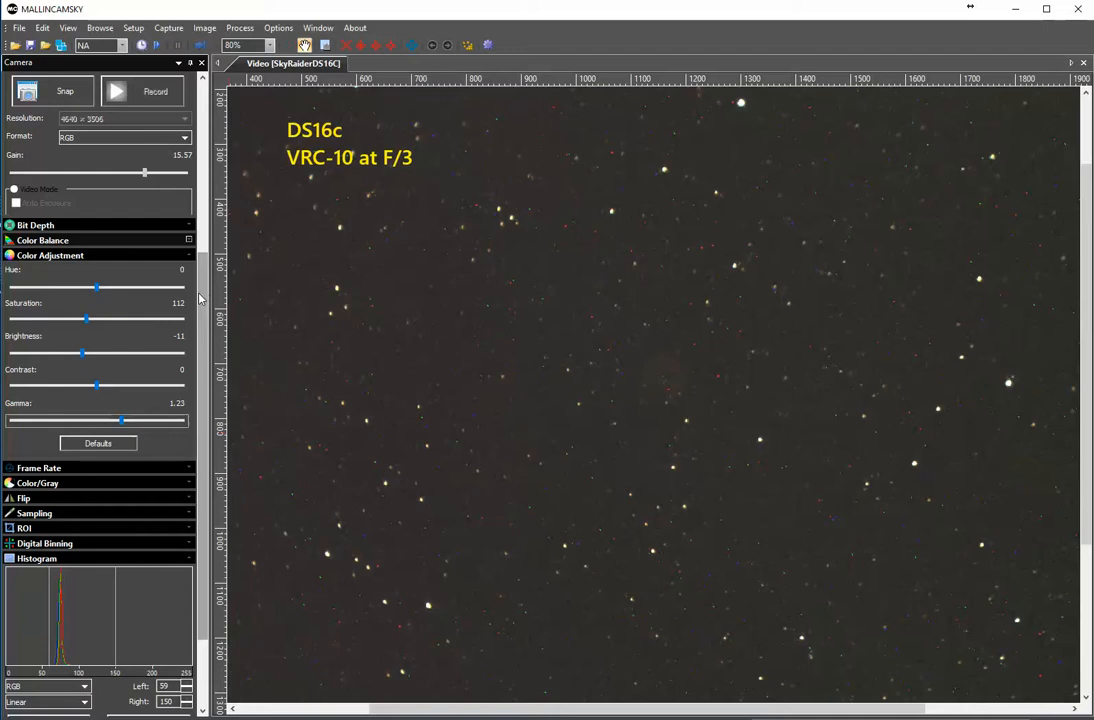
# Reset the histogram limits to their defaults and set the digital binning number to 1
pyautogui.scroll(-2, 199, 297)
pyautogui.click(33, 617)
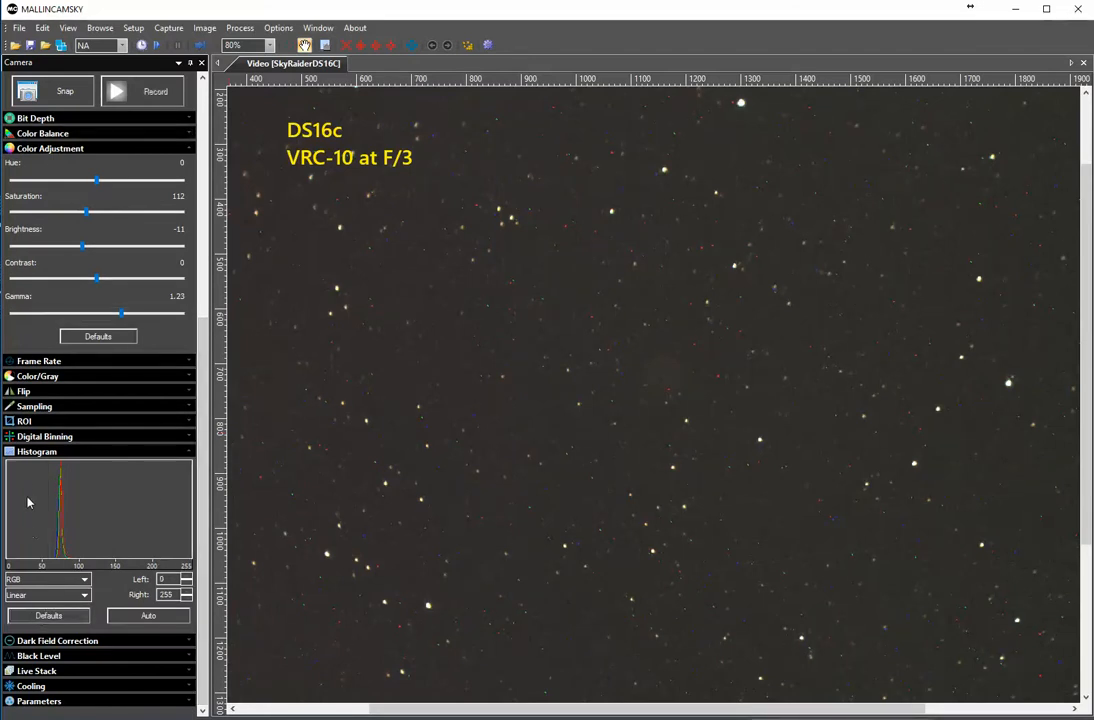
pyautogui.click(15, 439)
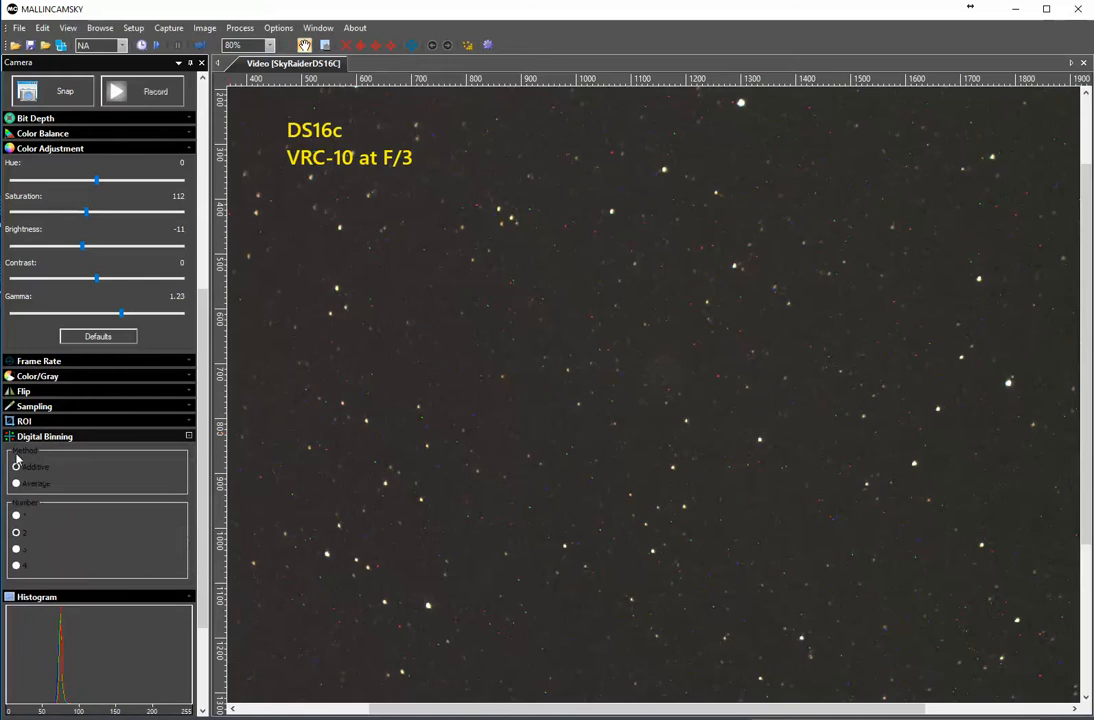
pyautogui.click(17, 515)
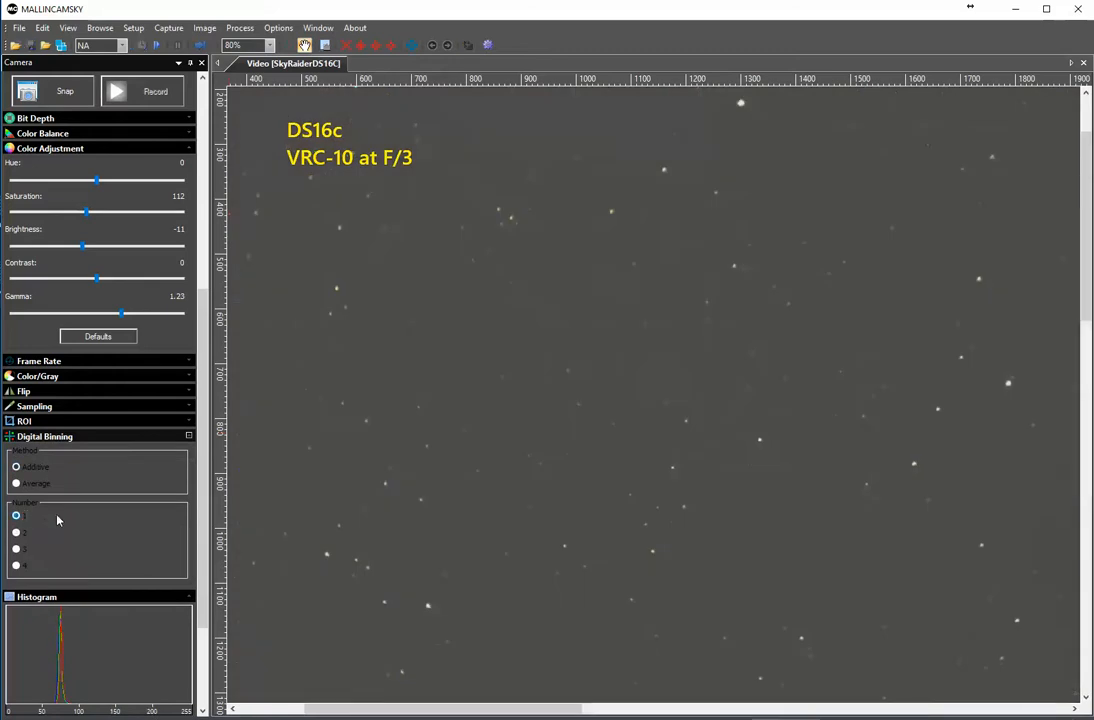
# Stop the loop capture, set the trigger exposure time to 30 seconds and restart the loop
pyautogui.scroll(1, 201, 519)
pyautogui.scroll(10, 201, 519)
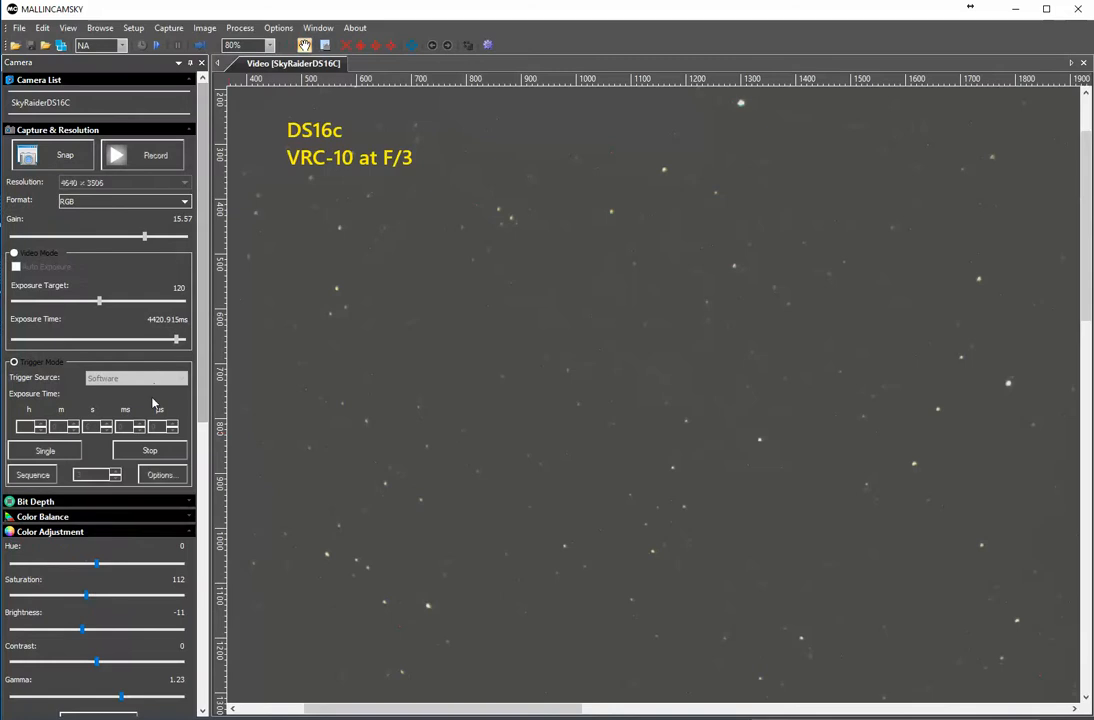
pyautogui.click(150, 451)
pyautogui.click(107, 424)
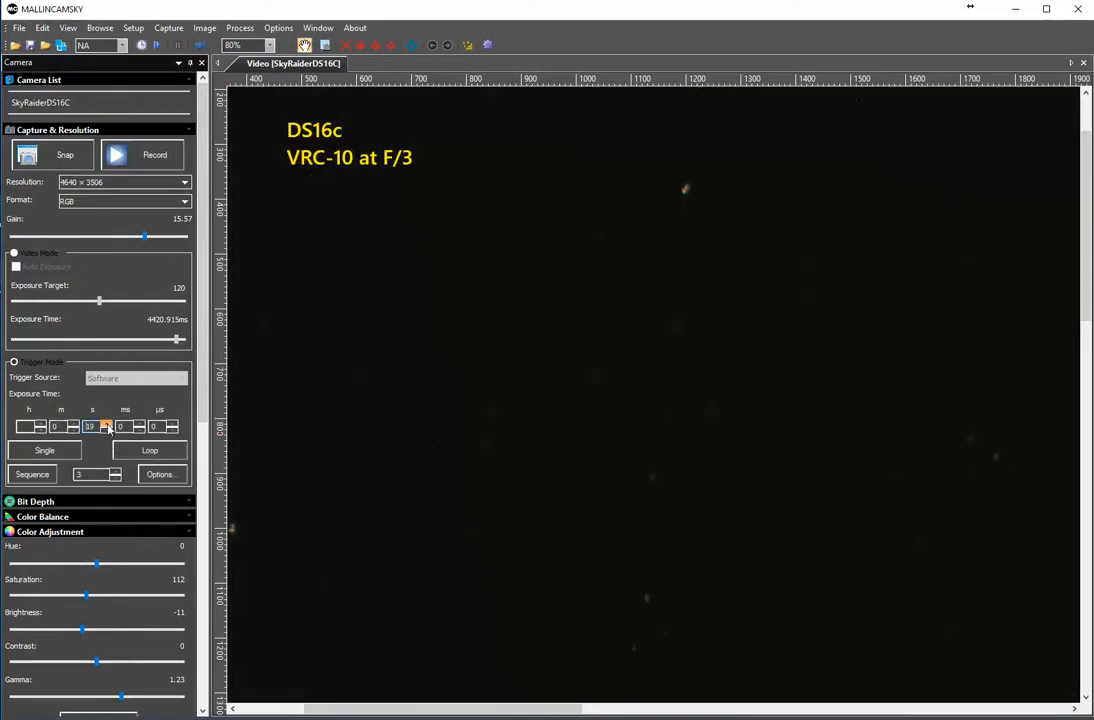
pyautogui.click(108, 430)
pyautogui.click(108, 430)
pyautogui.click(108, 430)
pyautogui.click(108, 430)
pyautogui.click(149, 450)
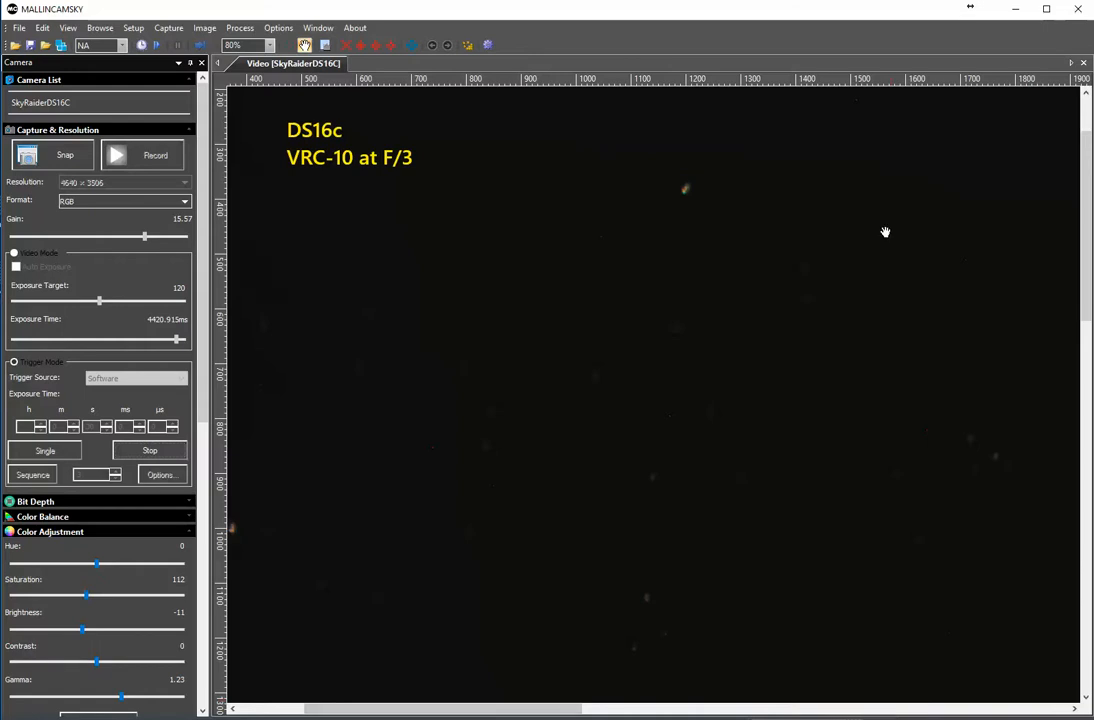
pyautogui.scroll(-3, 891, 366)
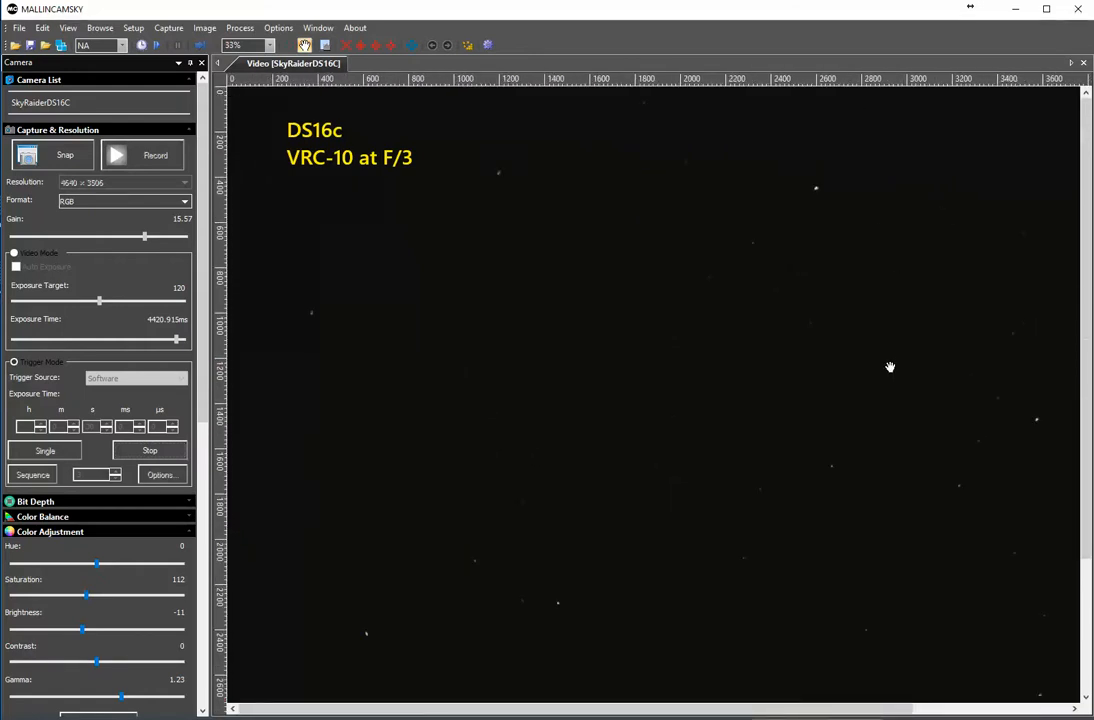
pyautogui.scroll(-1, 890, 367)
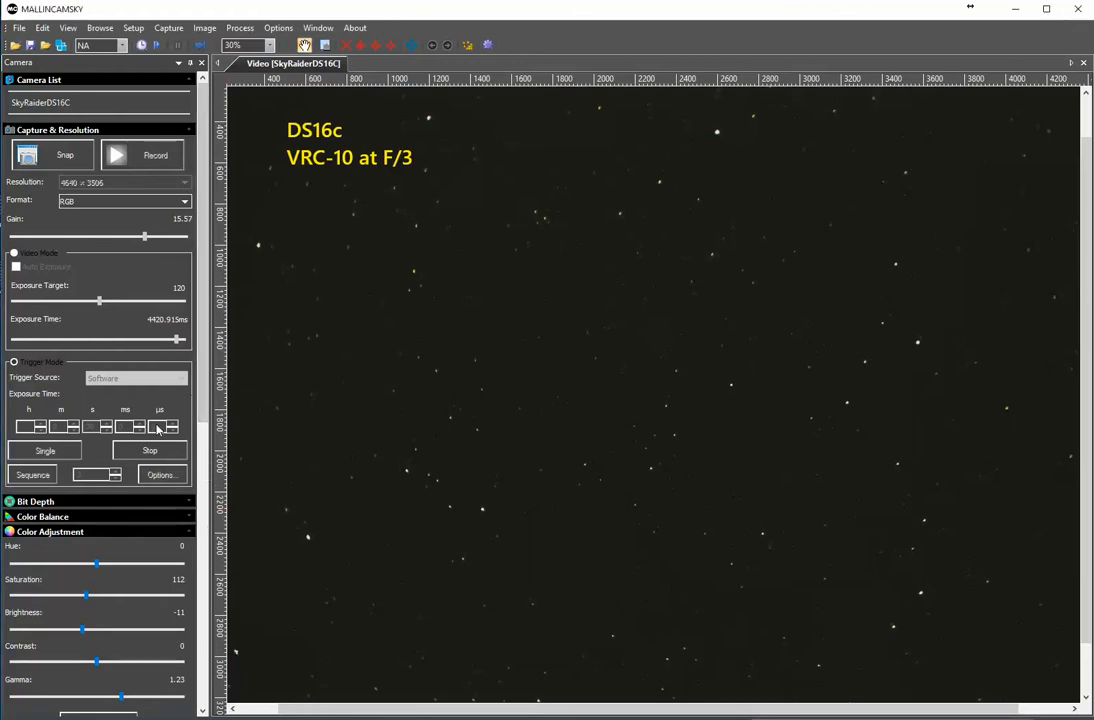
# Stop the loop capture, shorten the trigger exposure time to a few seconds and restart the loop
pyautogui.click(108, 430)
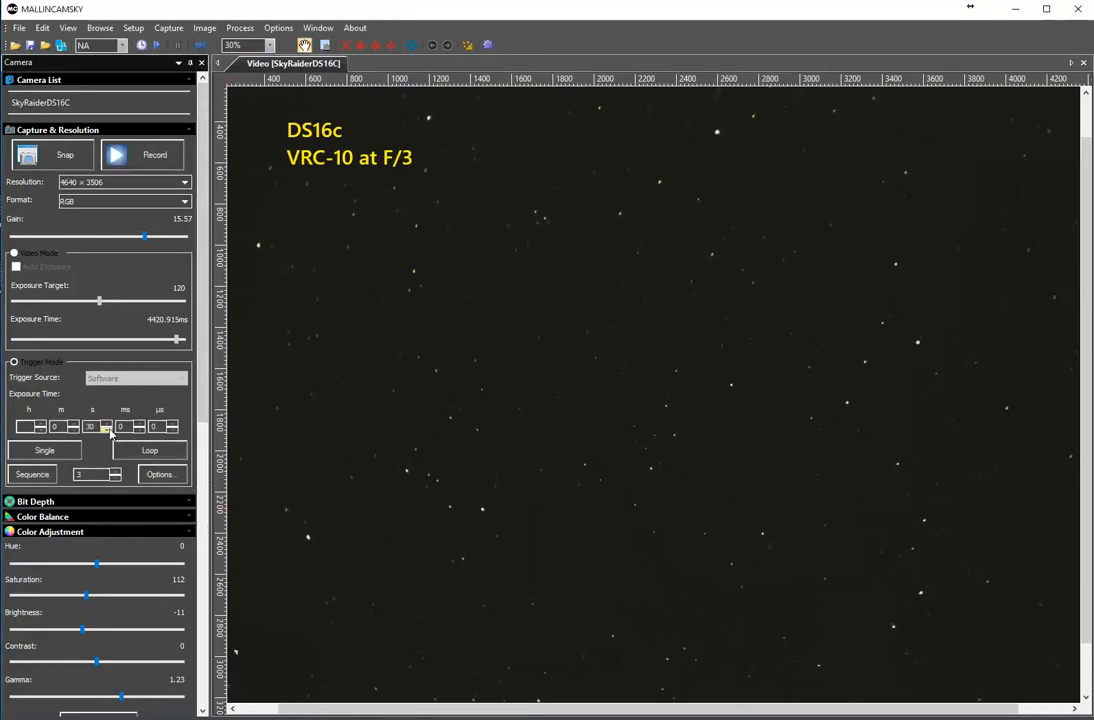
pyautogui.click(108, 430)
pyautogui.click(108, 430)
pyautogui.write('3')
pyautogui.click(108, 430)
pyautogui.click(108, 430)
pyautogui.click(133, 450)
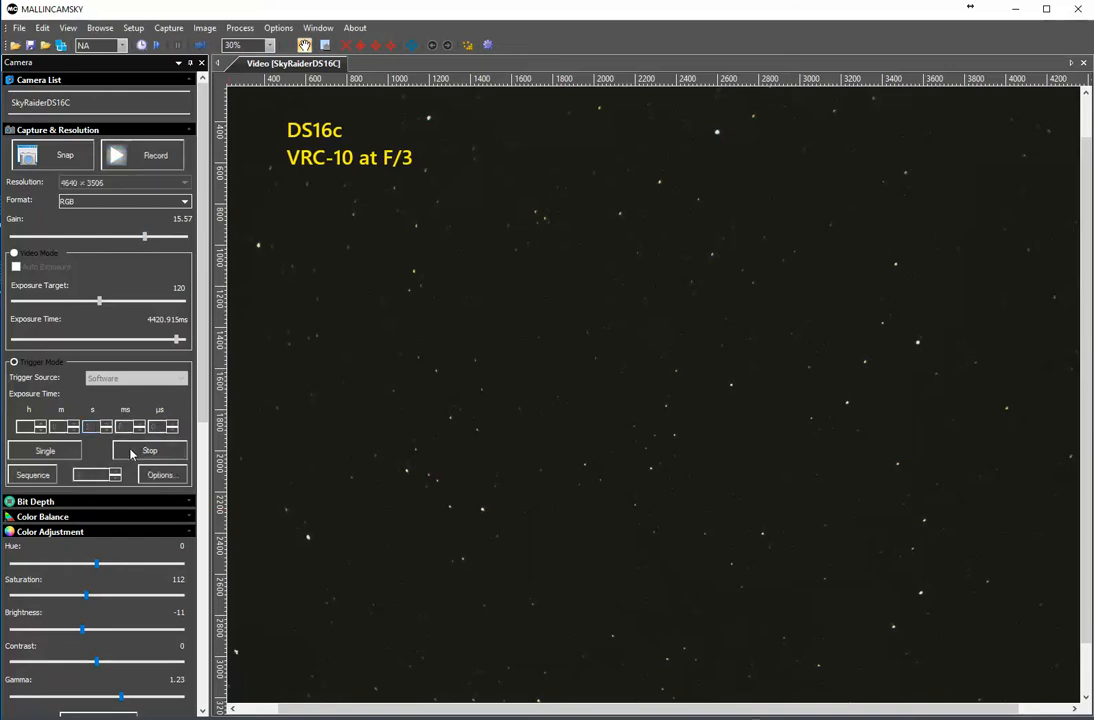
# Set the digital binning number to 2 for the star cluster image
pyautogui.moveTo(205, 374); pyautogui.dragTo(204, 655)
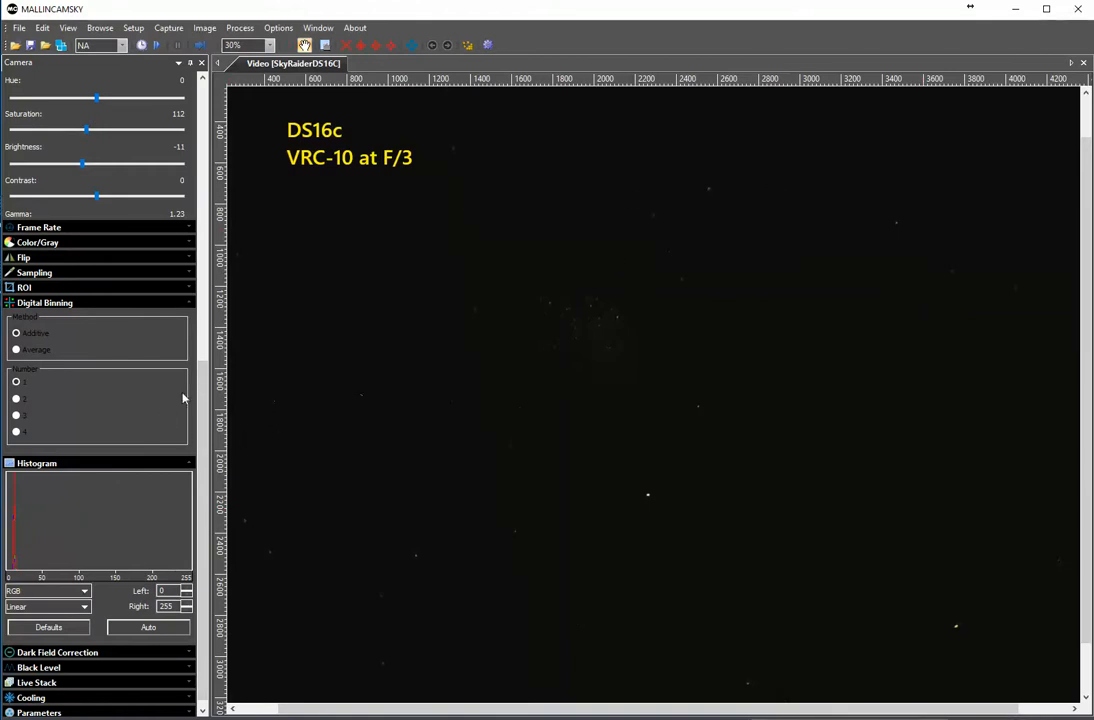
pyautogui.click(17, 399)
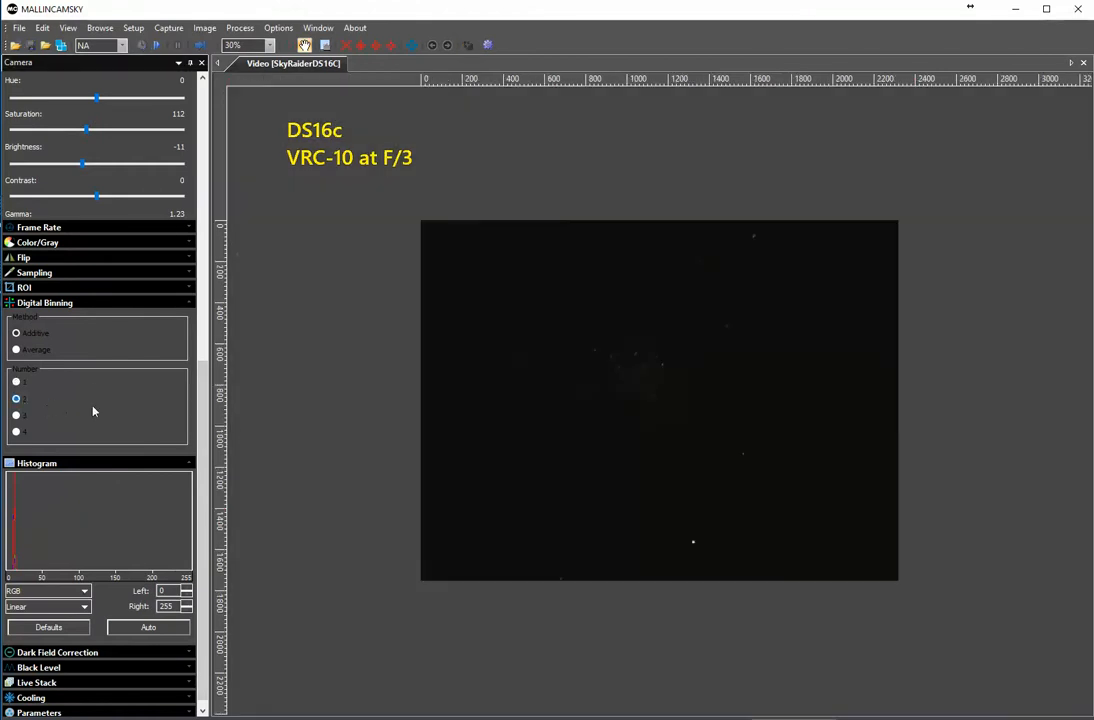
pyautogui.scroll(1, 629, 473)
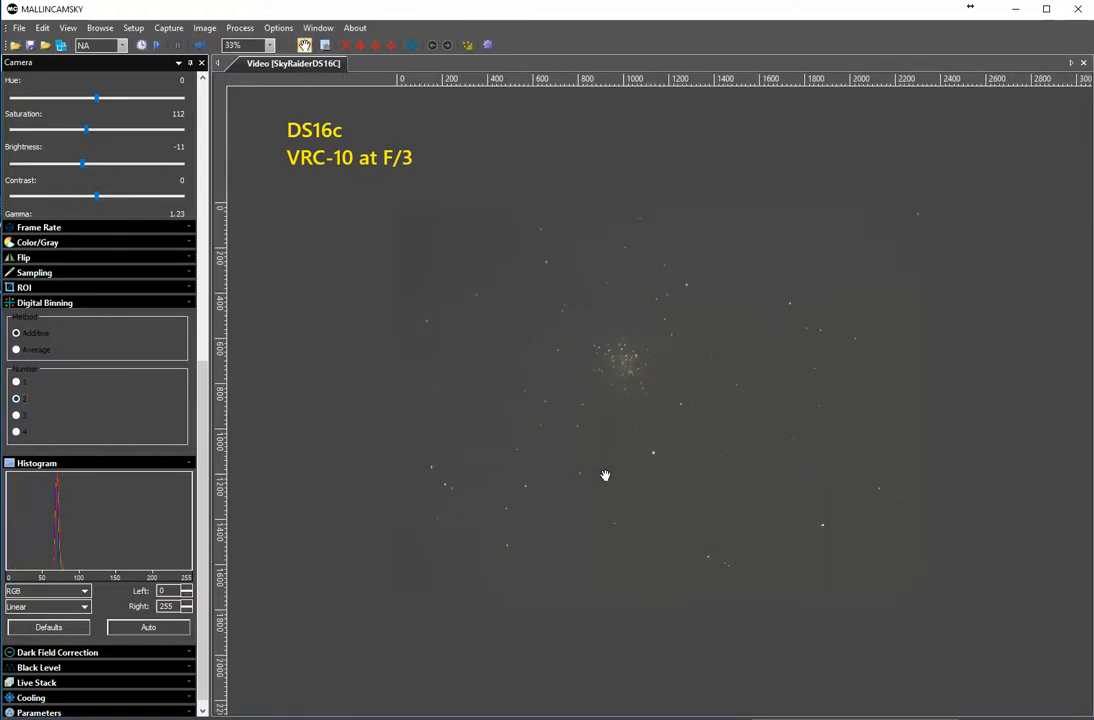
pyautogui.scroll(-2, 605, 475)
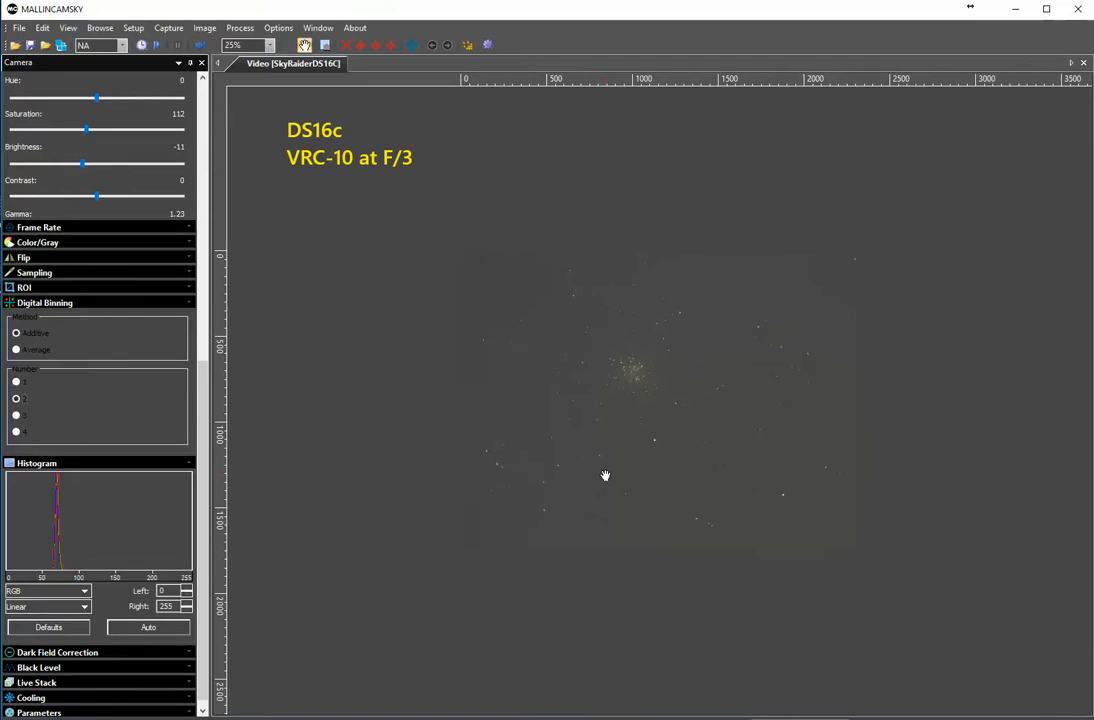
pyautogui.scroll(-2, 605, 475)
pyautogui.scroll(1, 605, 475)
pyautogui.scroll(2, 605, 475)
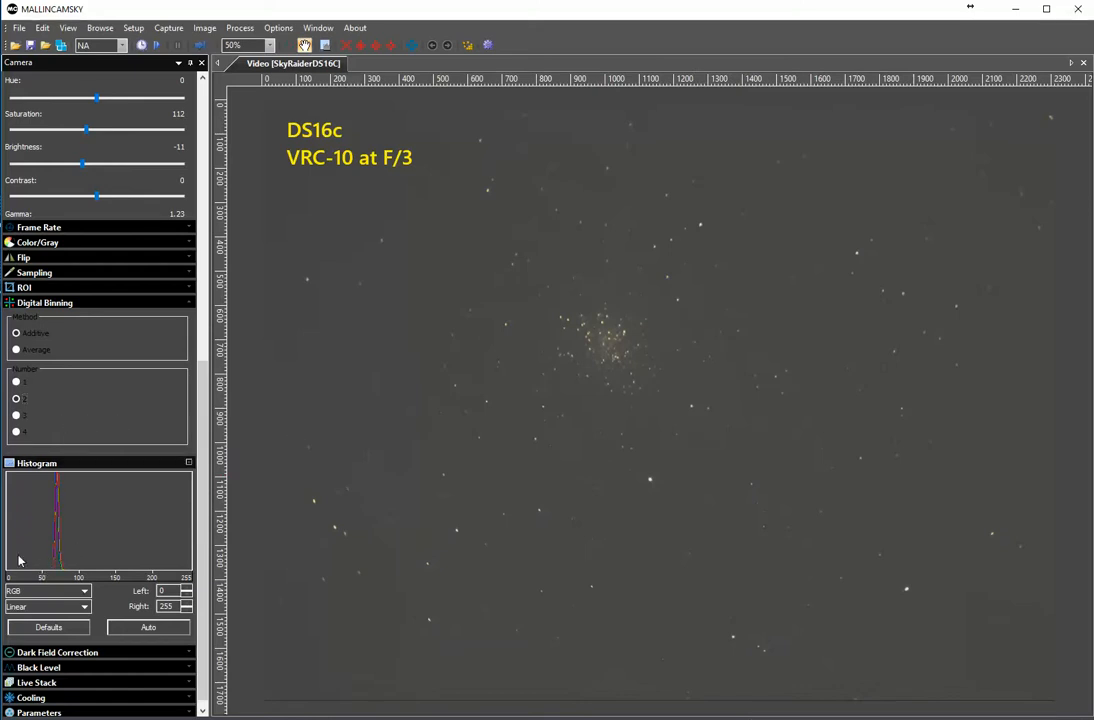
# Set the histogram's left limit to 50 and its right limit to 150
pyautogui.click(186, 589)
pyautogui.click(186, 589)
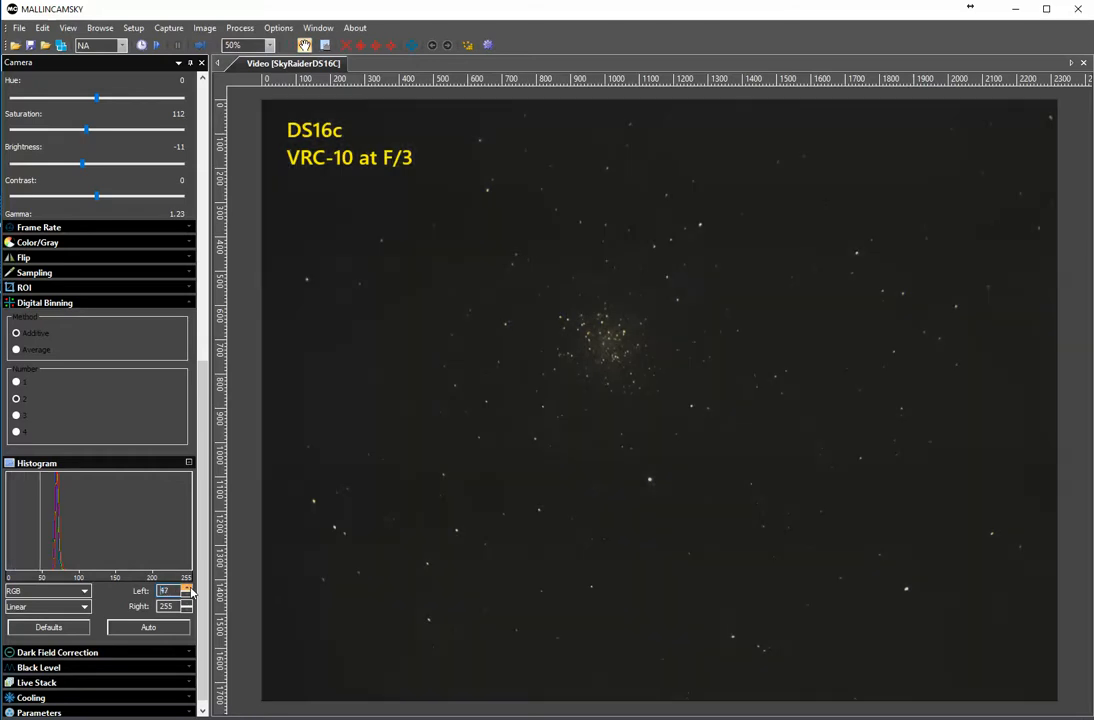
pyautogui.click(188, 589)
pyautogui.click(188, 589)
pyautogui.click(188, 589)
pyautogui.click(188, 589)
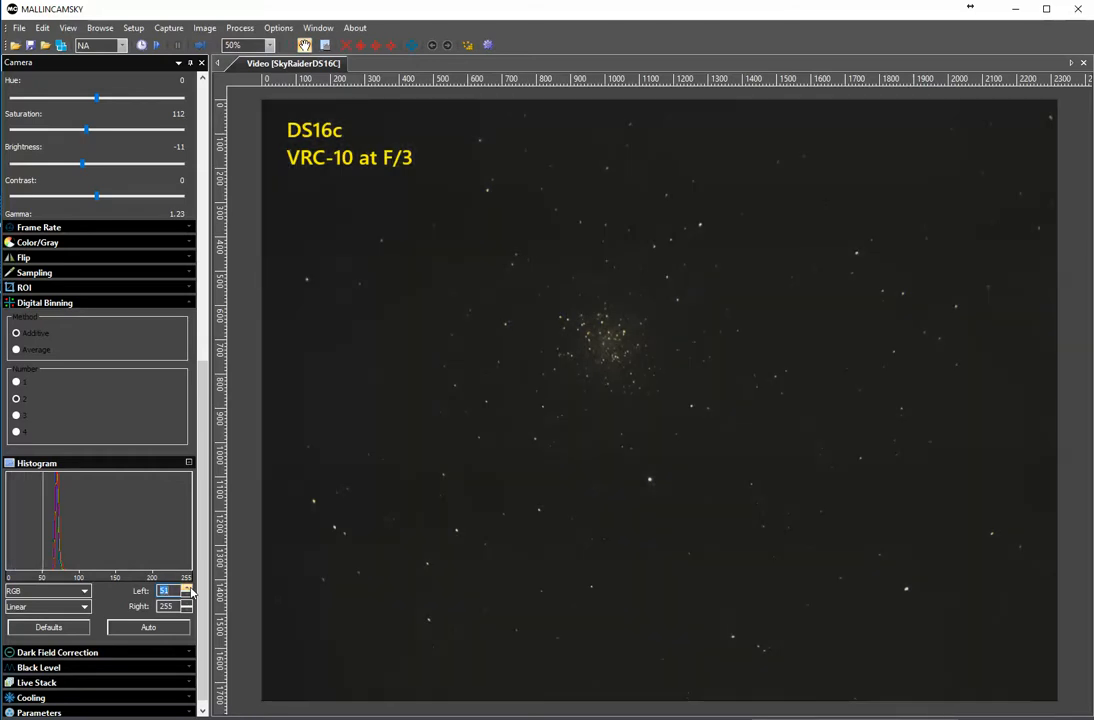
pyautogui.click(186, 594)
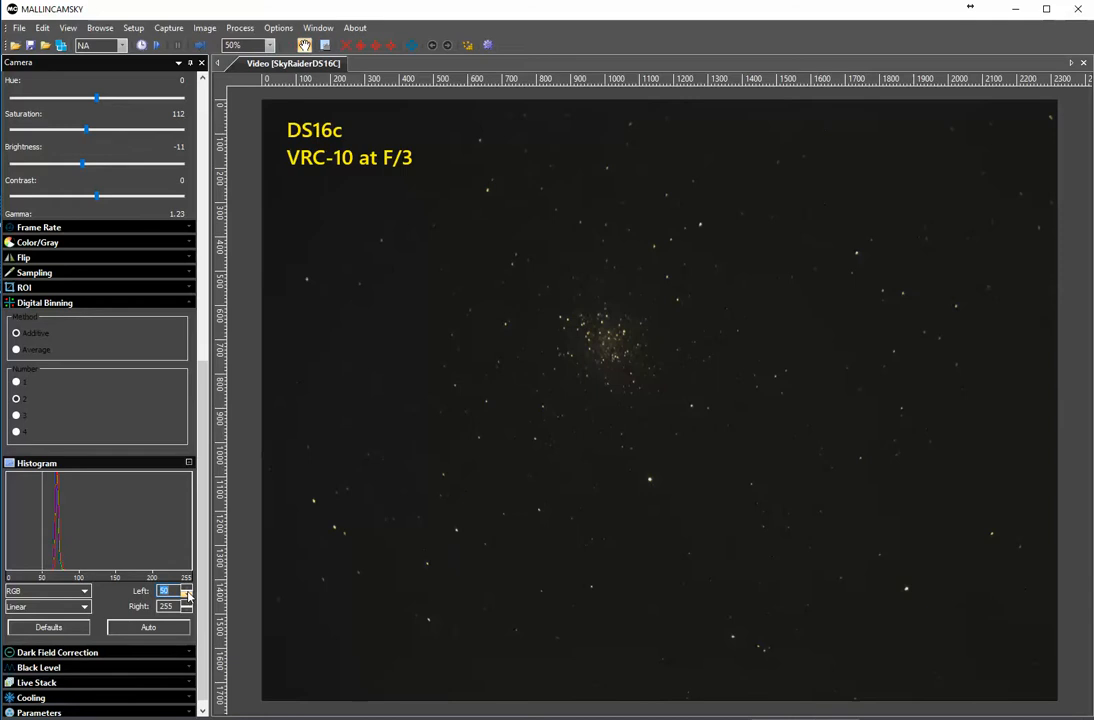
pyautogui.click(186, 611)
pyautogui.moveTo(185, 614); pyautogui.dragTo(185, 614)
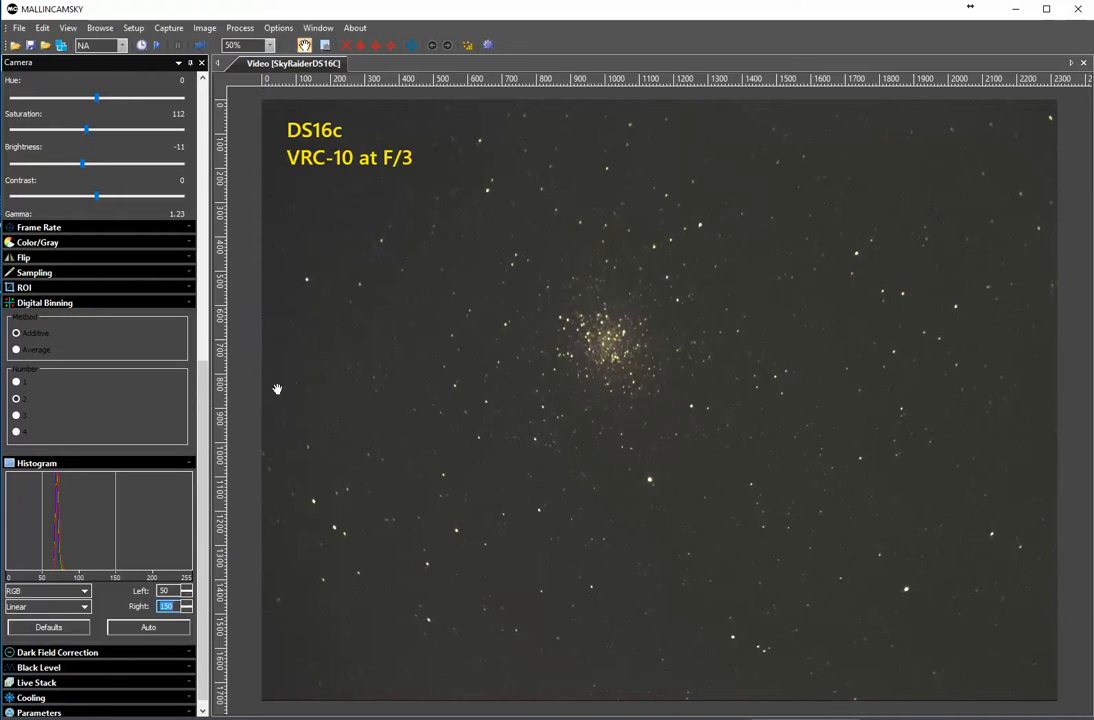
# Raise the gamma to 1.35 to darken the background around the star cluster
pyautogui.moveTo(203, 436); pyautogui.dragTo(211, 245)
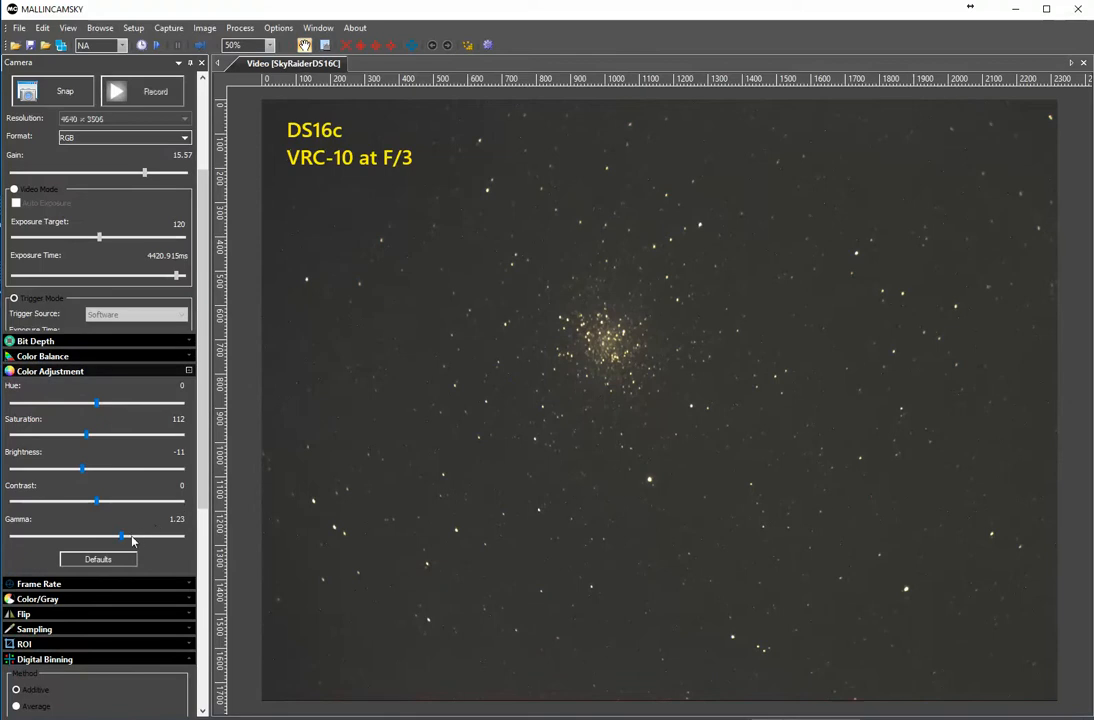
pyautogui.moveTo(121, 537); pyautogui.dragTo(132, 537)
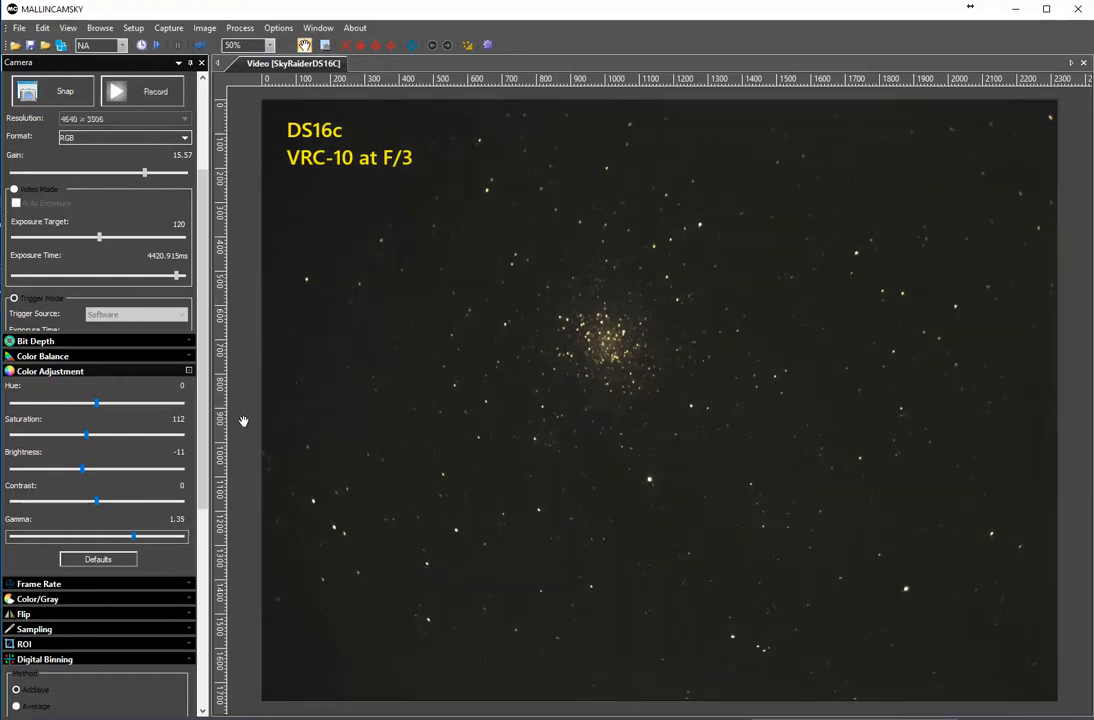
# Examine the star cluster and its surrounding field in the live image at several zoom levels
pyautogui.scroll(1, 596, 345)
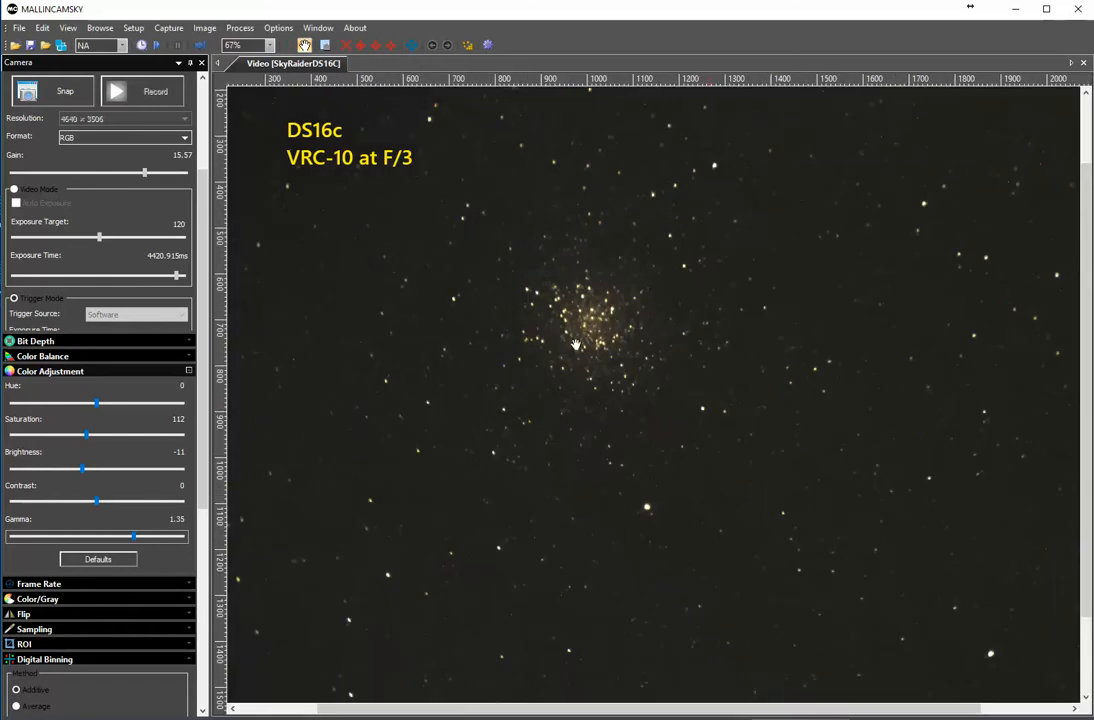
pyautogui.moveTo(576, 344); pyautogui.dragTo(720, 449)
pyautogui.moveTo(625, 405); pyautogui.dragTo(742, 498)
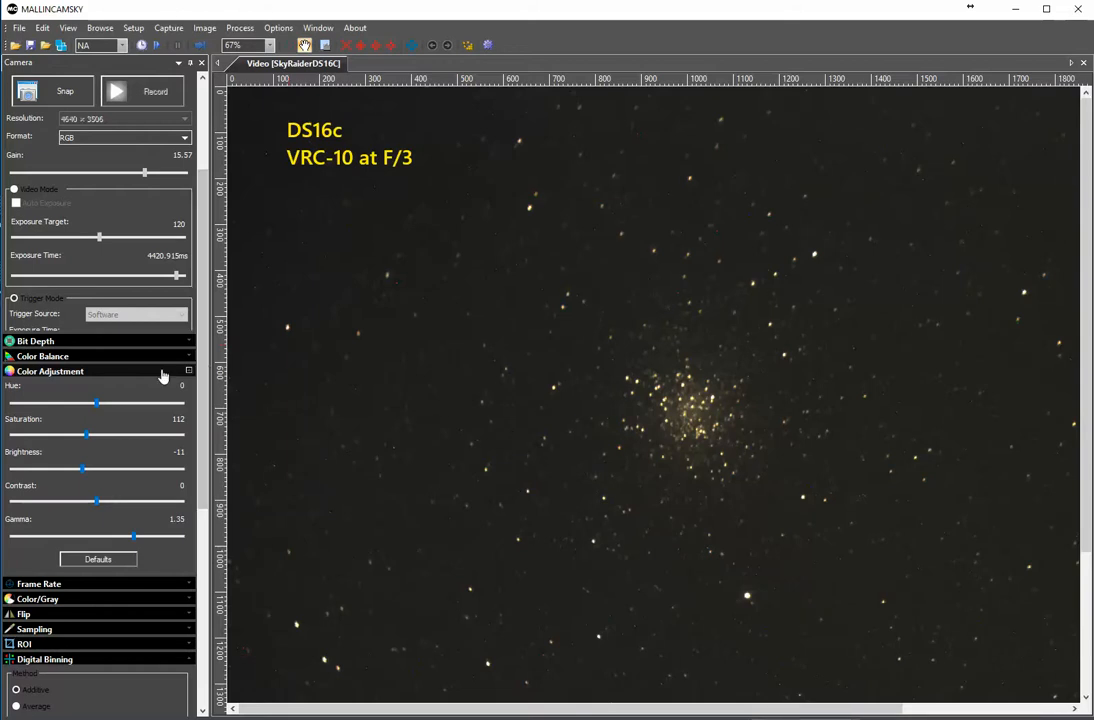
pyautogui.scroll(-1, 163, 375)
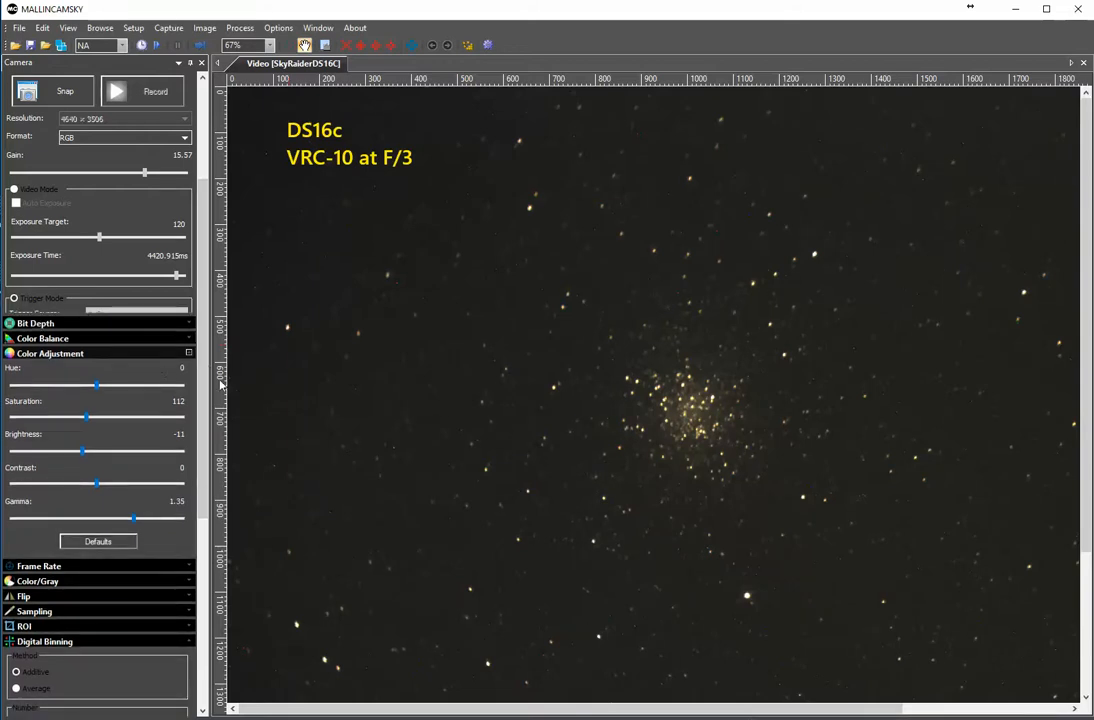
pyautogui.scroll(-1, 330, 399)
pyautogui.scroll(1, 331, 420)
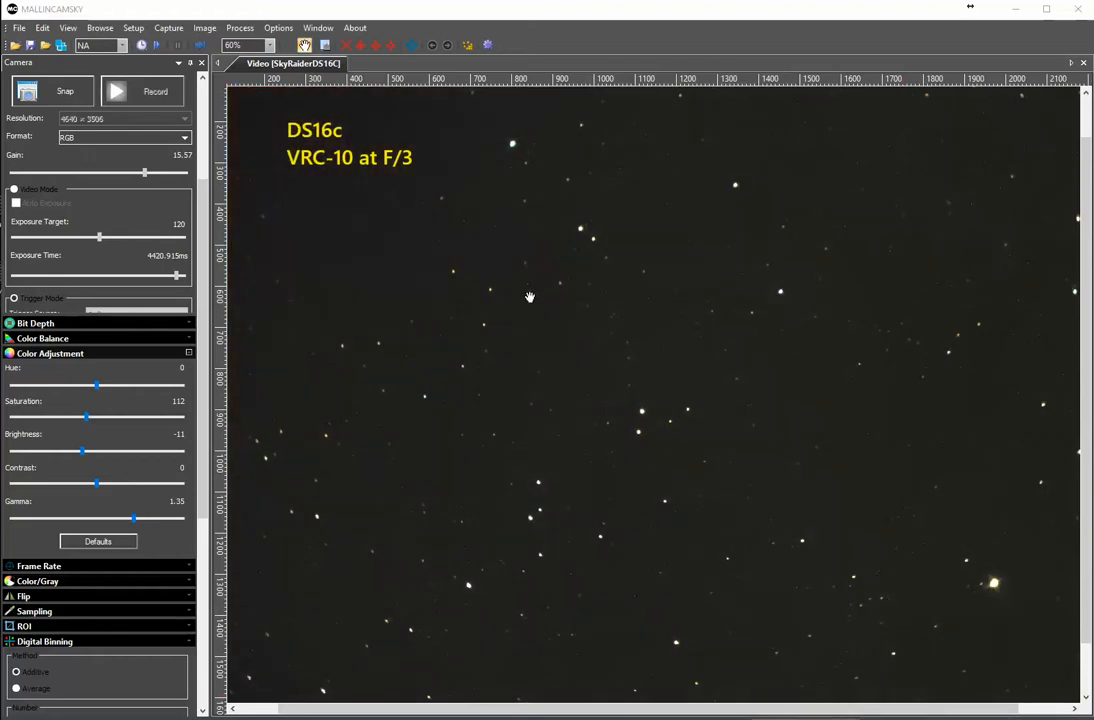
pyautogui.scroll(-2, 555, 390)
pyautogui.scroll(2, 555, 390)
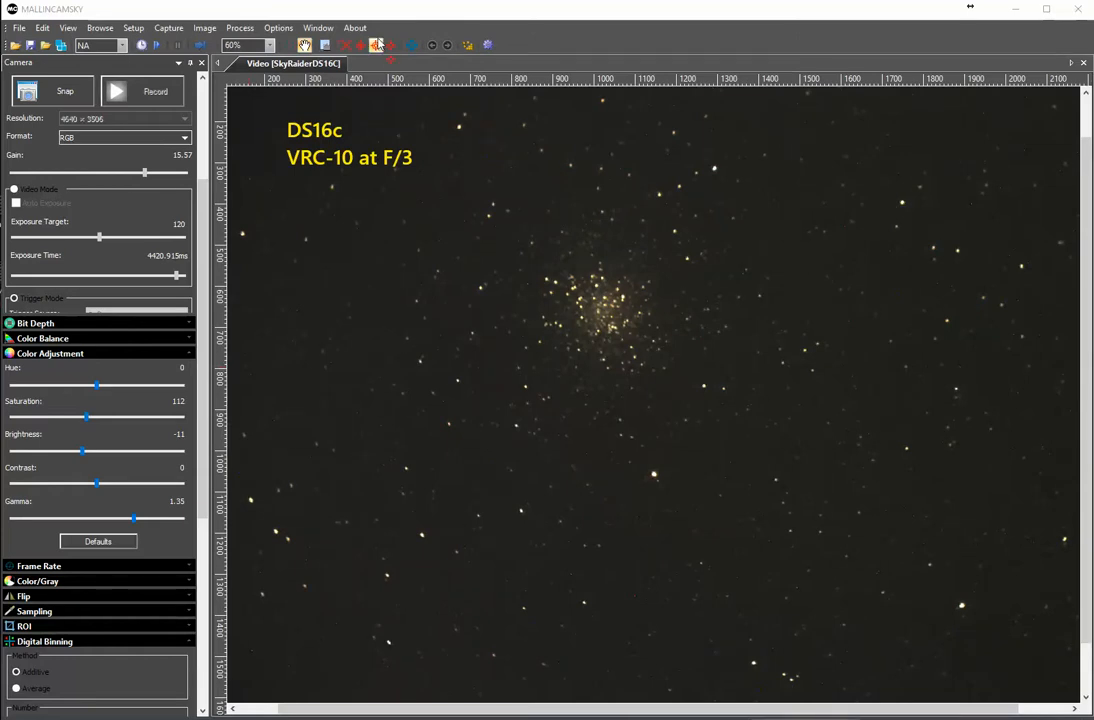
# Show the crosshair reticle with circles over the live image to check the field's centring and hide it again
pyautogui.click(375, 45)
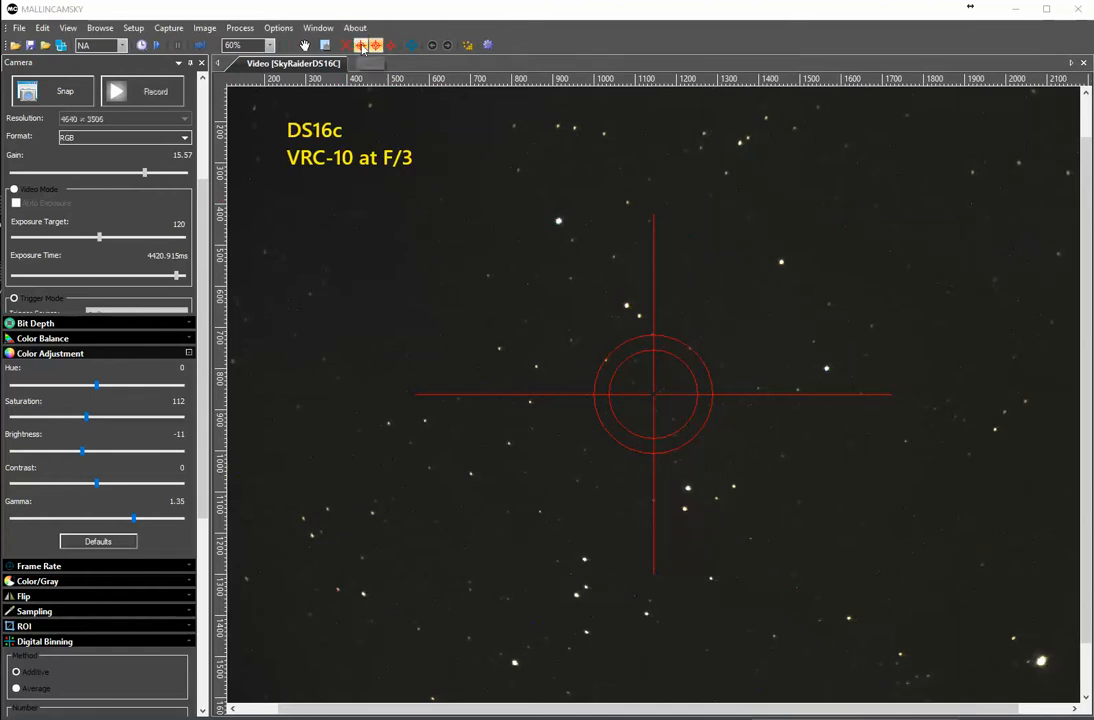
pyautogui.click(305, 45)
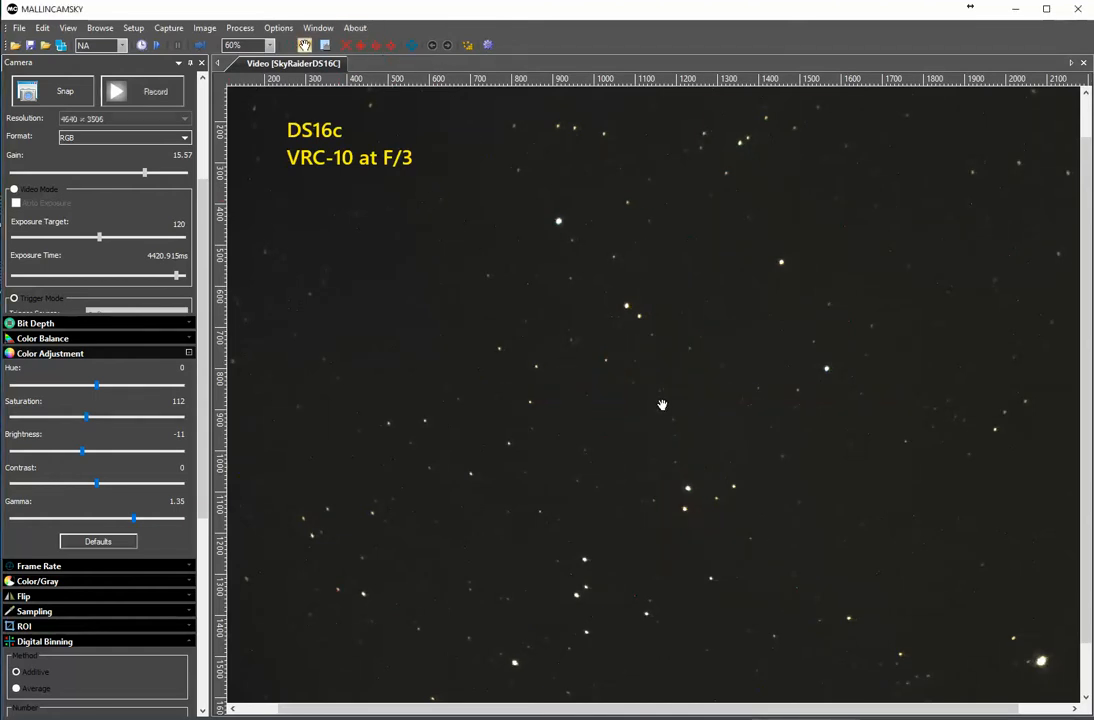
pyautogui.scroll(-1, 662, 405)
pyautogui.scroll(1, 662, 405)
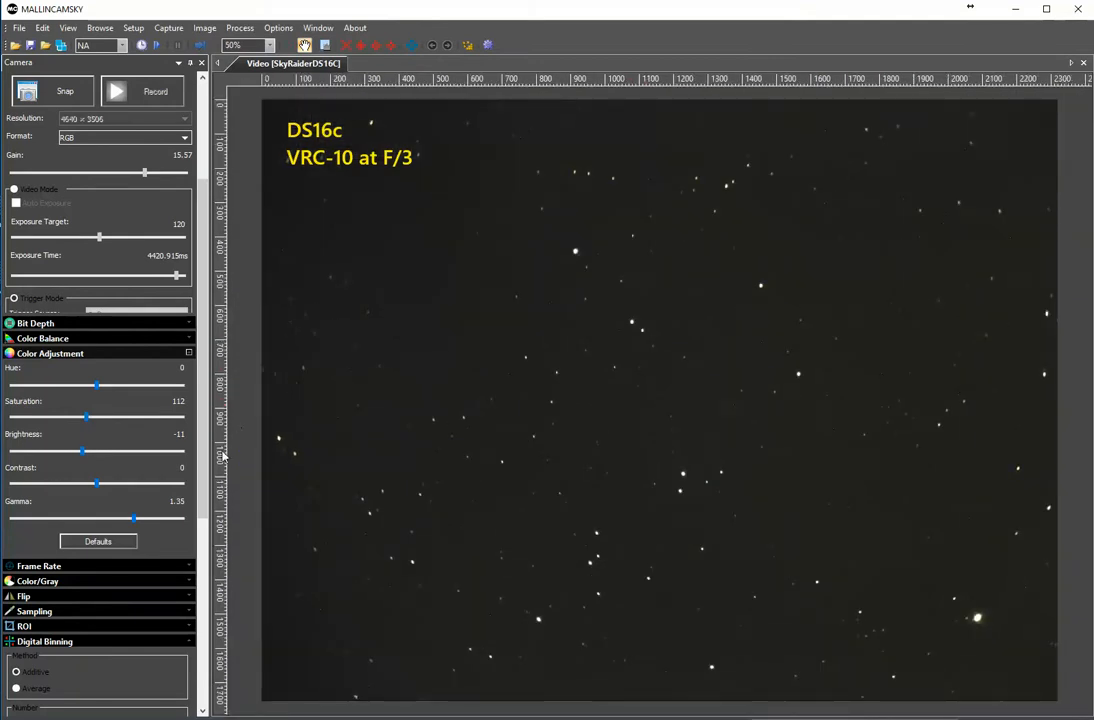
# Stop the loop capture and start it again for the next target
pyautogui.scroll(-5, 185, 400)
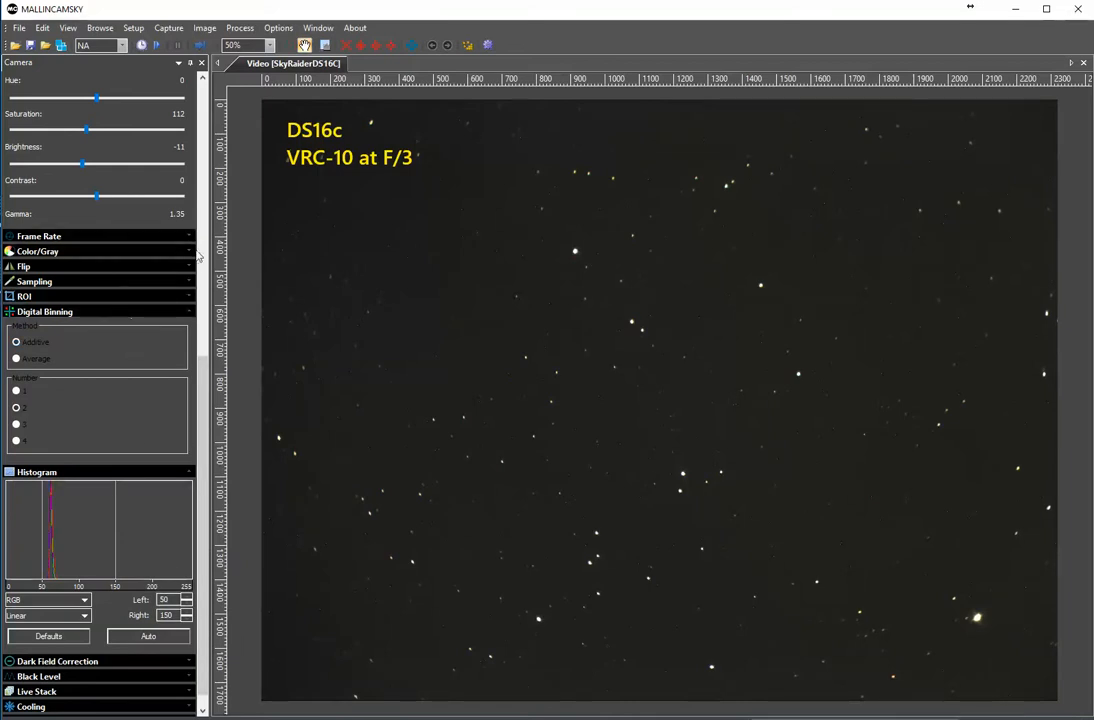
pyautogui.scroll(5, 175, 330)
pyautogui.moveTo(211, 217); pyautogui.dragTo(209, 180)
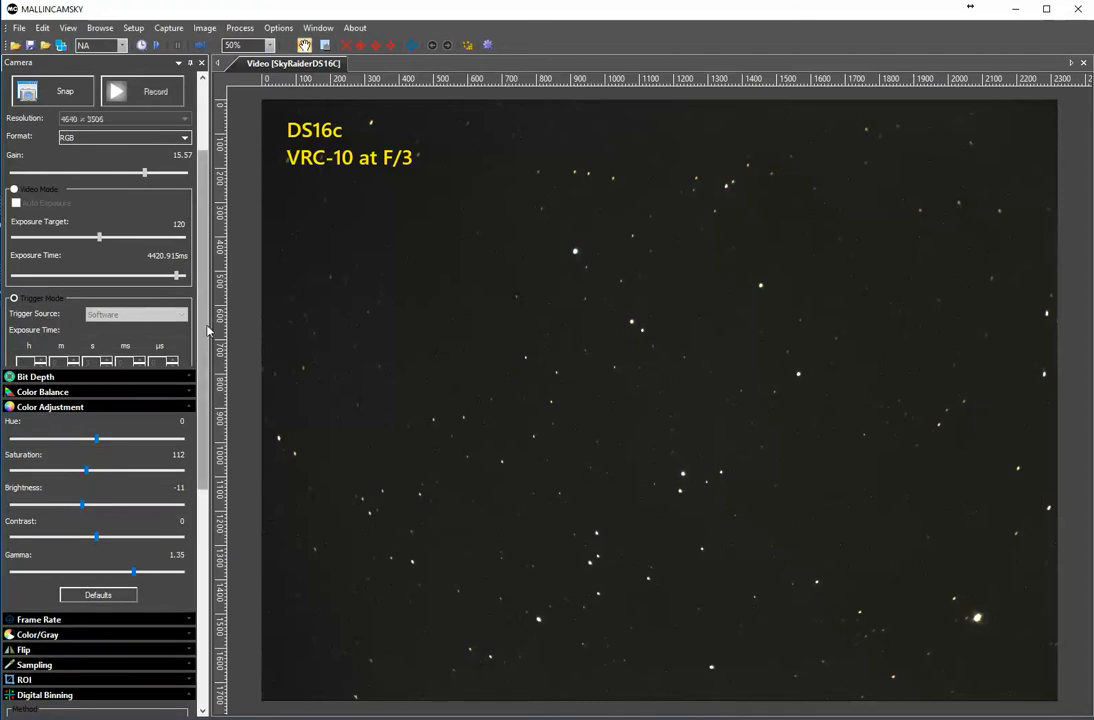
pyautogui.scroll(2, 208, 245)
pyautogui.click(150, 451)
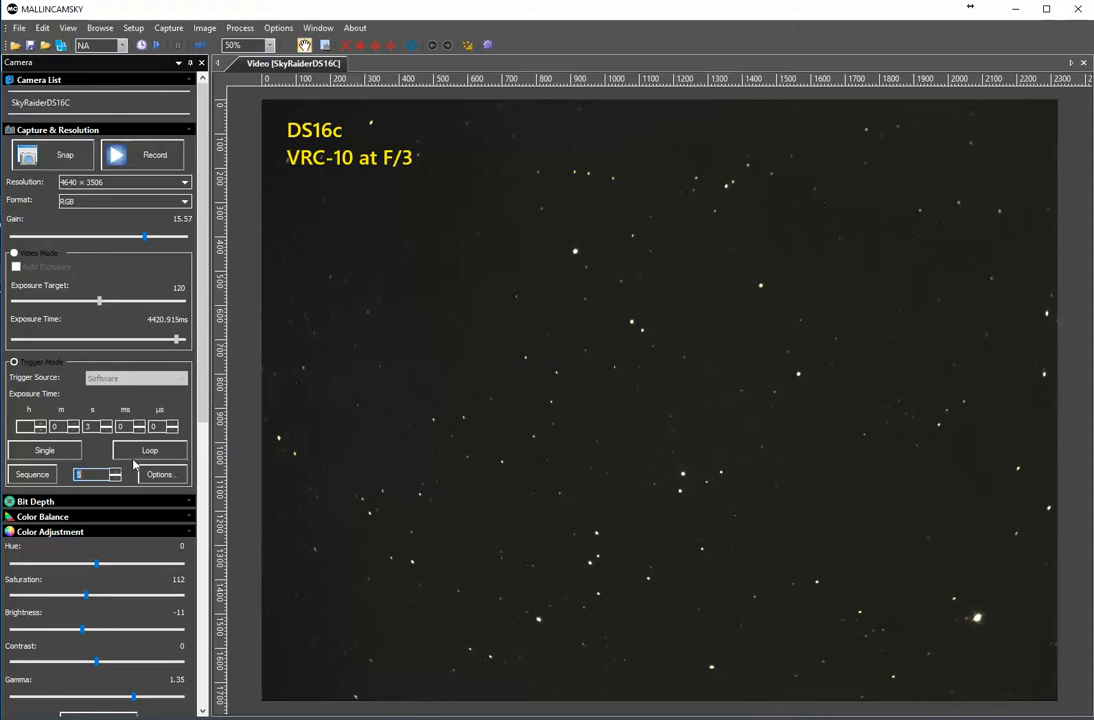
pyautogui.click(150, 450)
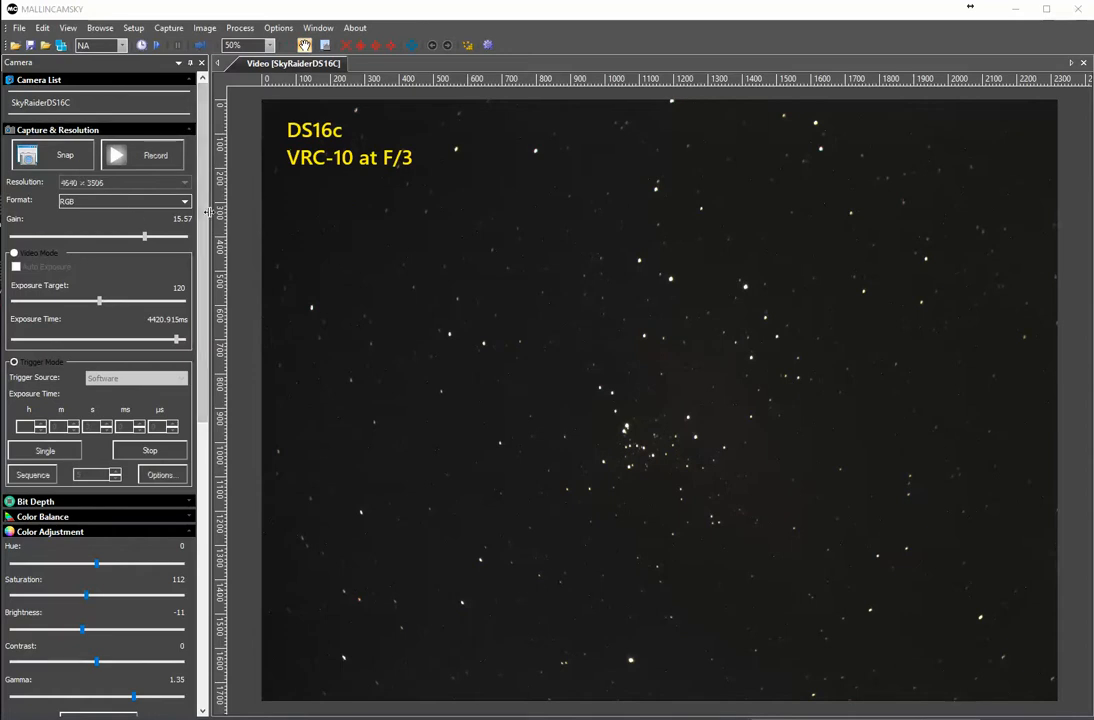
# Raise the live image's brightness to 14
pyautogui.scroll(-5, 196, 436)
pyautogui.scroll(-2, 196, 436)
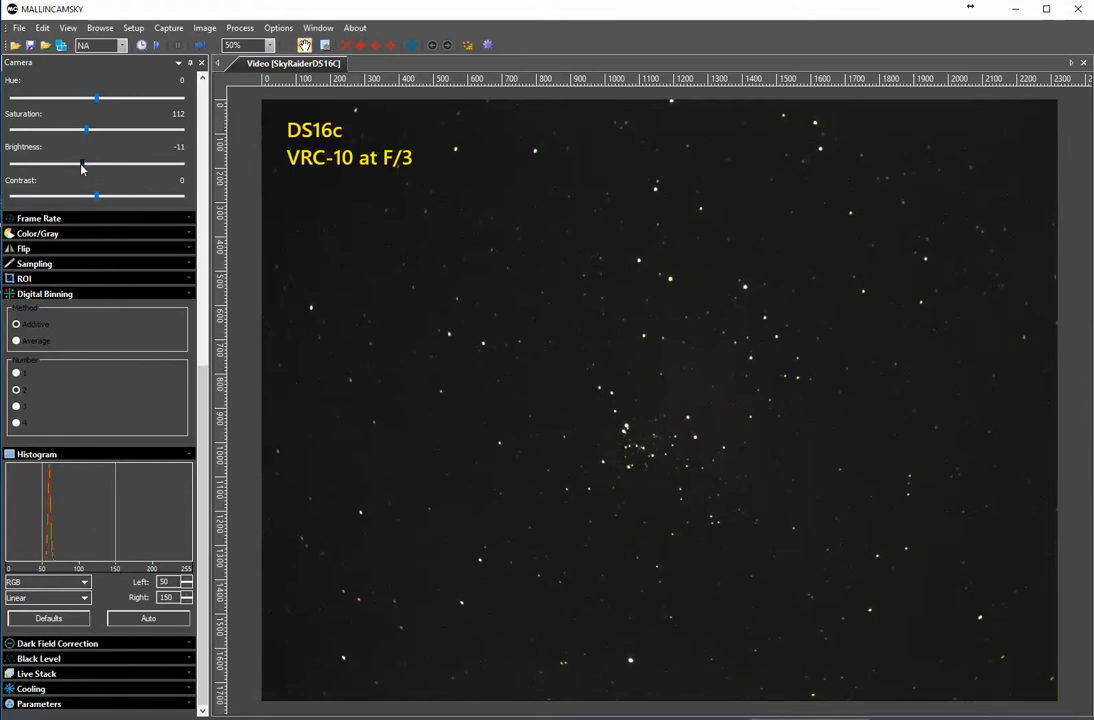
pyautogui.moveTo(82, 168)
pyautogui.moveTo(82, 168); pyautogui.dragTo(100, 172)
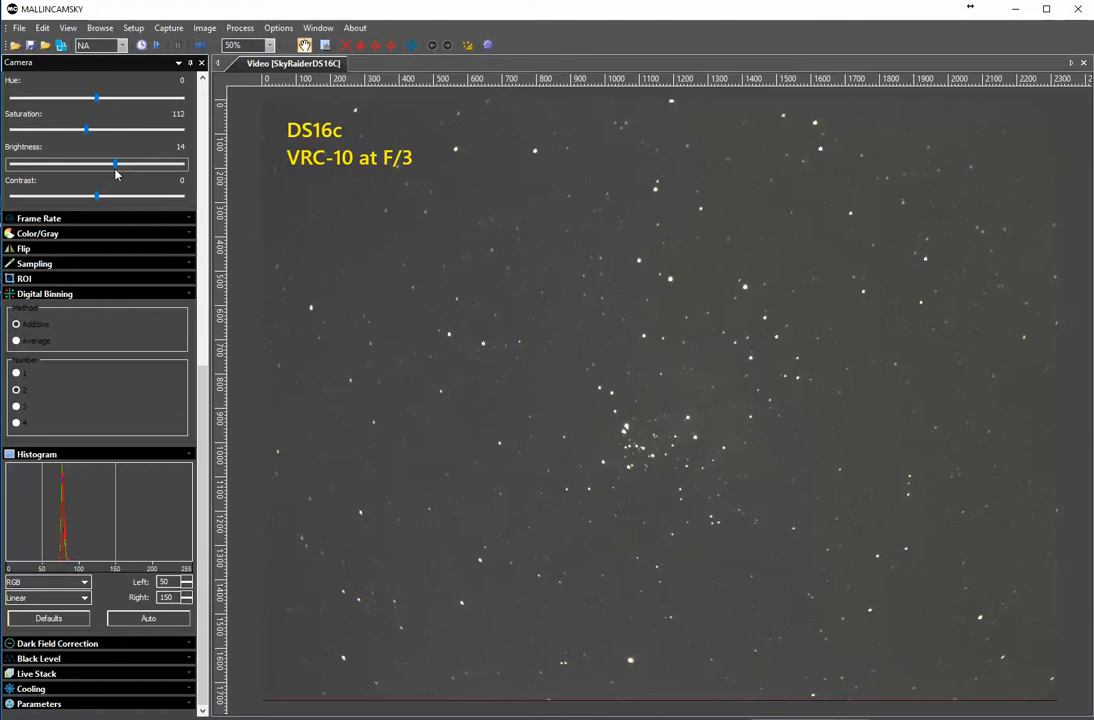
# Inspect the central star group up close and set the contrast to 40
pyautogui.scroll(1, 661, 508)
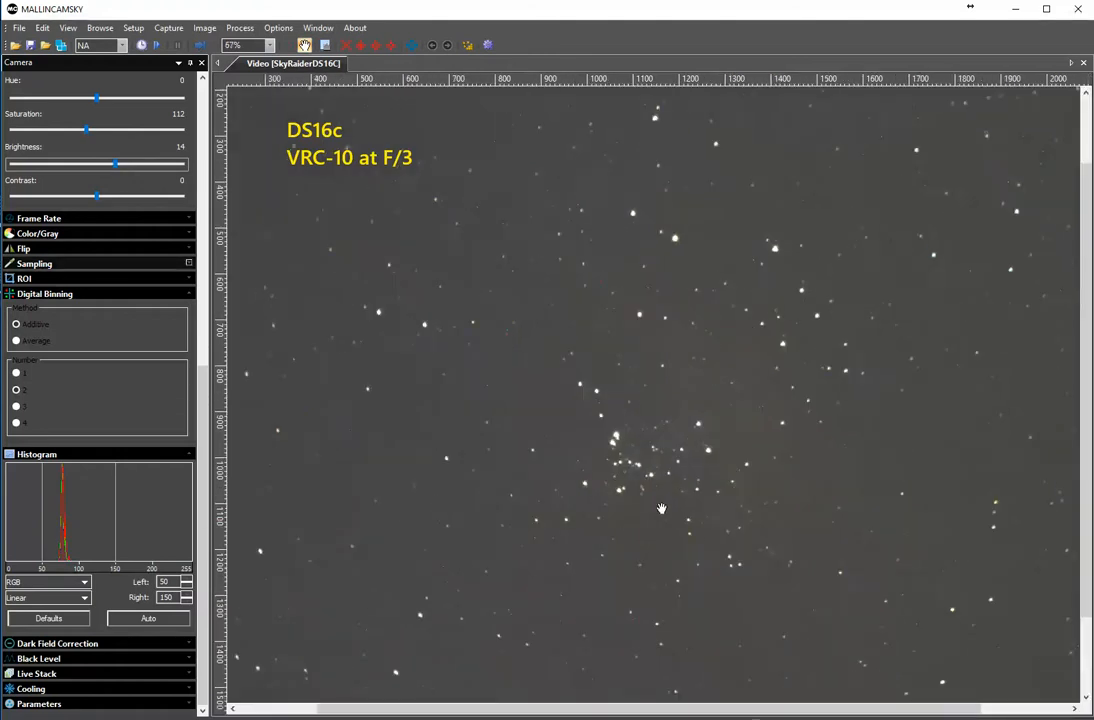
pyautogui.scroll(4, 661, 508)
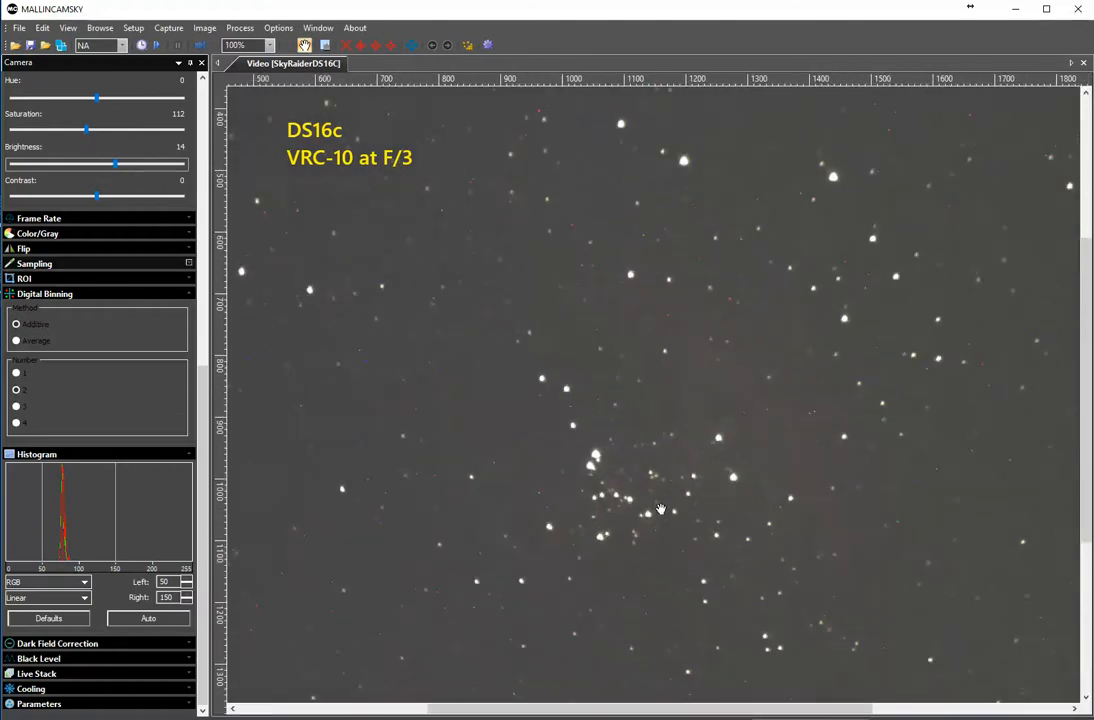
pyautogui.scroll(-3, 650, 508)
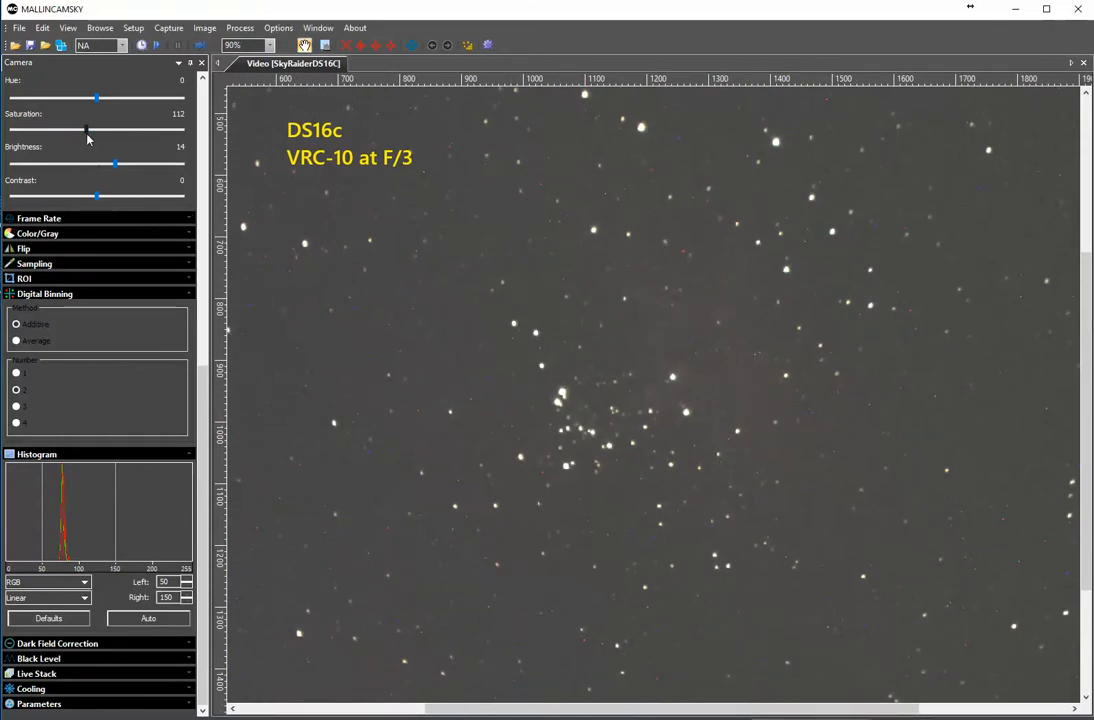
pyautogui.click(96, 197)
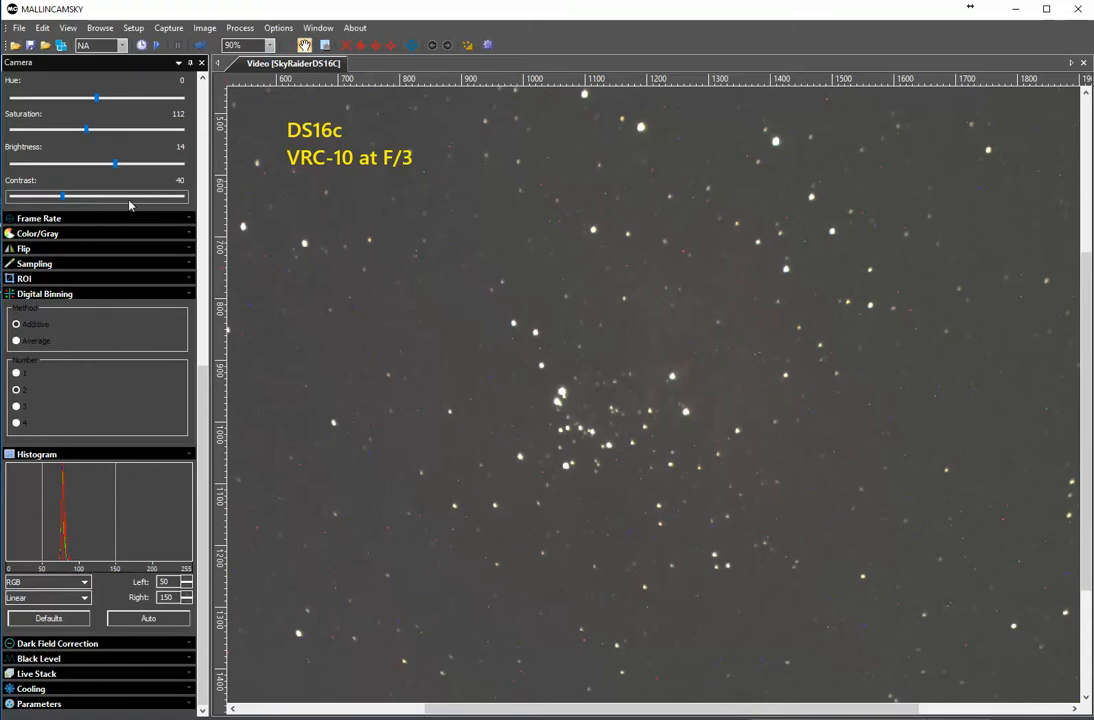
pyautogui.click(130, 198)
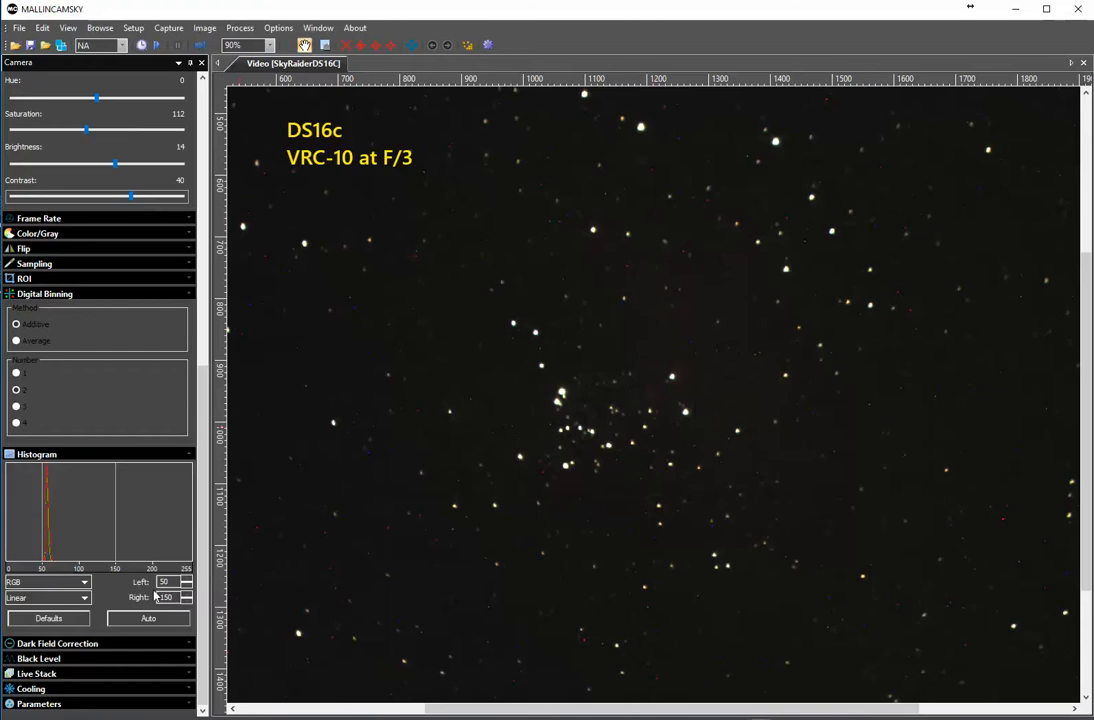
# Lower the histogram's left limit to 47
pyautogui.click(185, 587)
pyautogui.click(185, 587)
pyautogui.click(185, 587)
# Set the hue to -84 in the color adjustment settings
pyautogui.scroll(5, 80, 428)
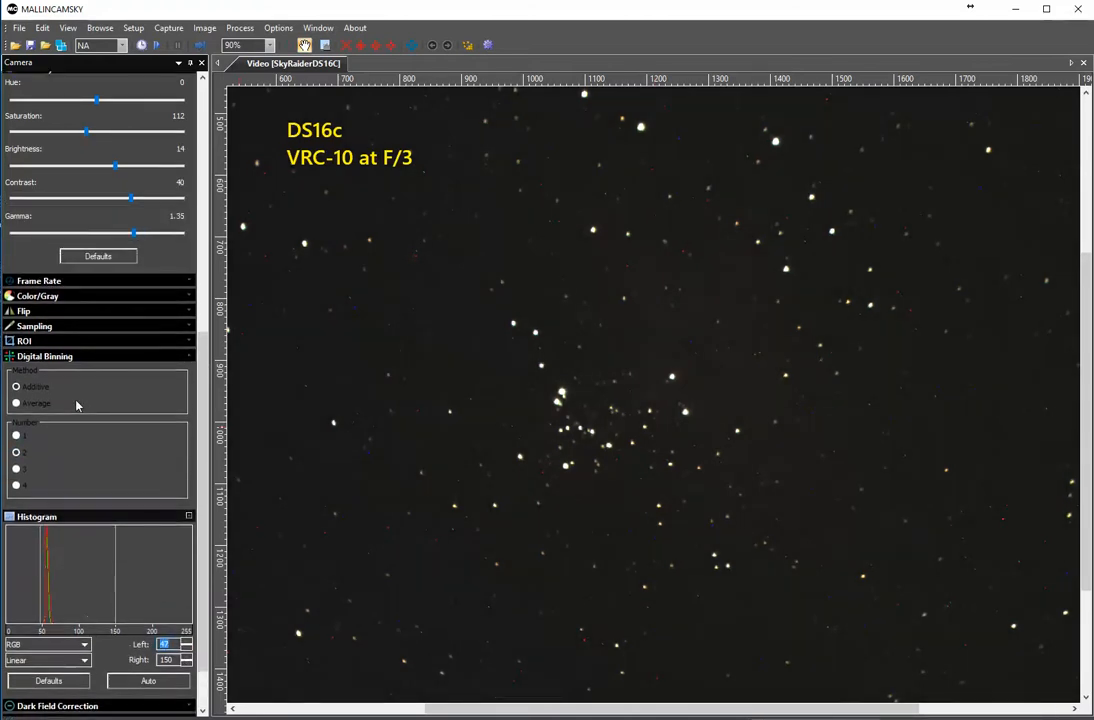
pyautogui.scroll(4, 76, 406)
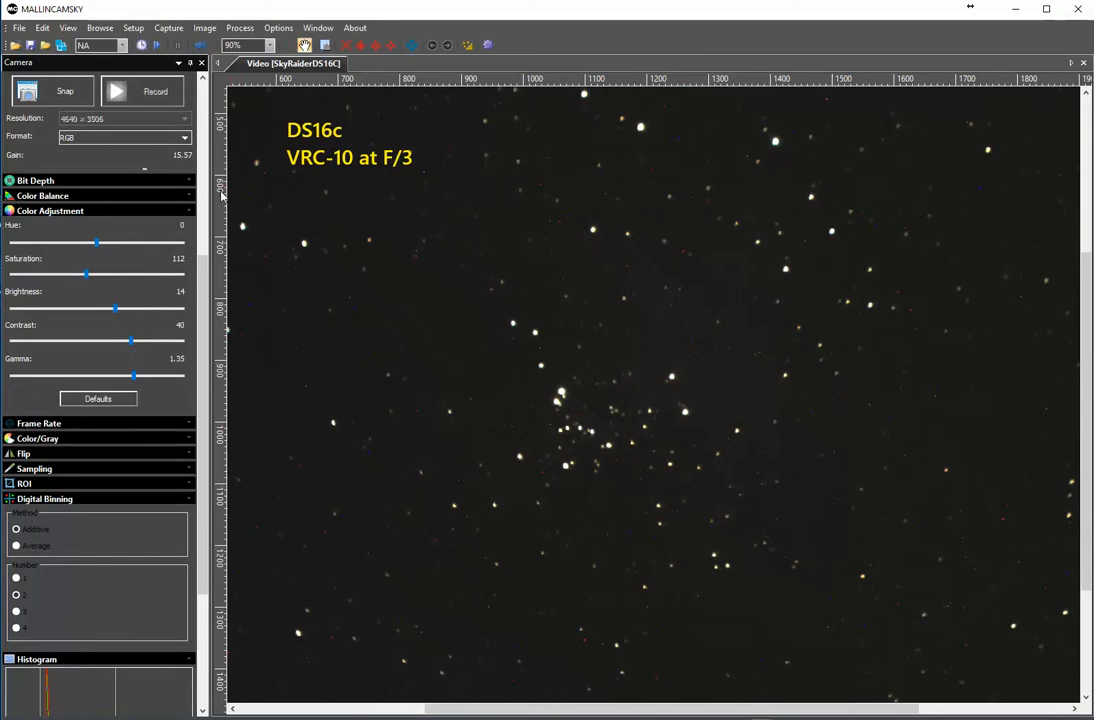
pyautogui.scroll(4, 132, 260)
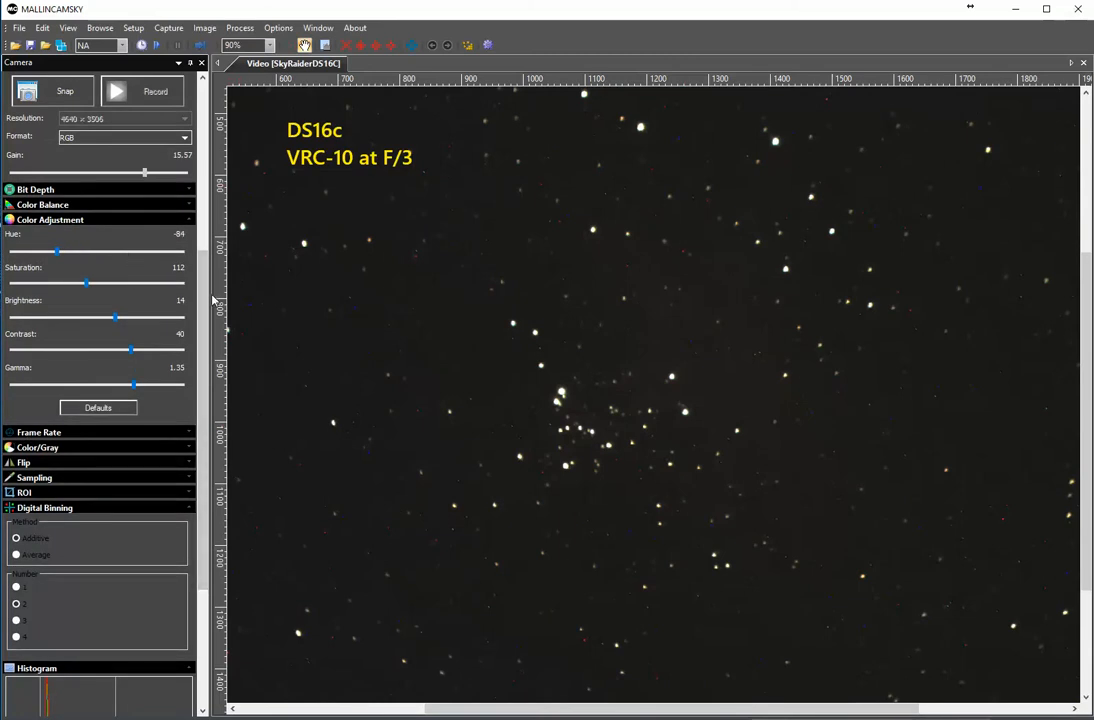
# Lengthen the trigger exposure time by a couple of seconds and restart the loop capture
pyautogui.moveTo(203, 310); pyautogui.dragTo(201, 192)
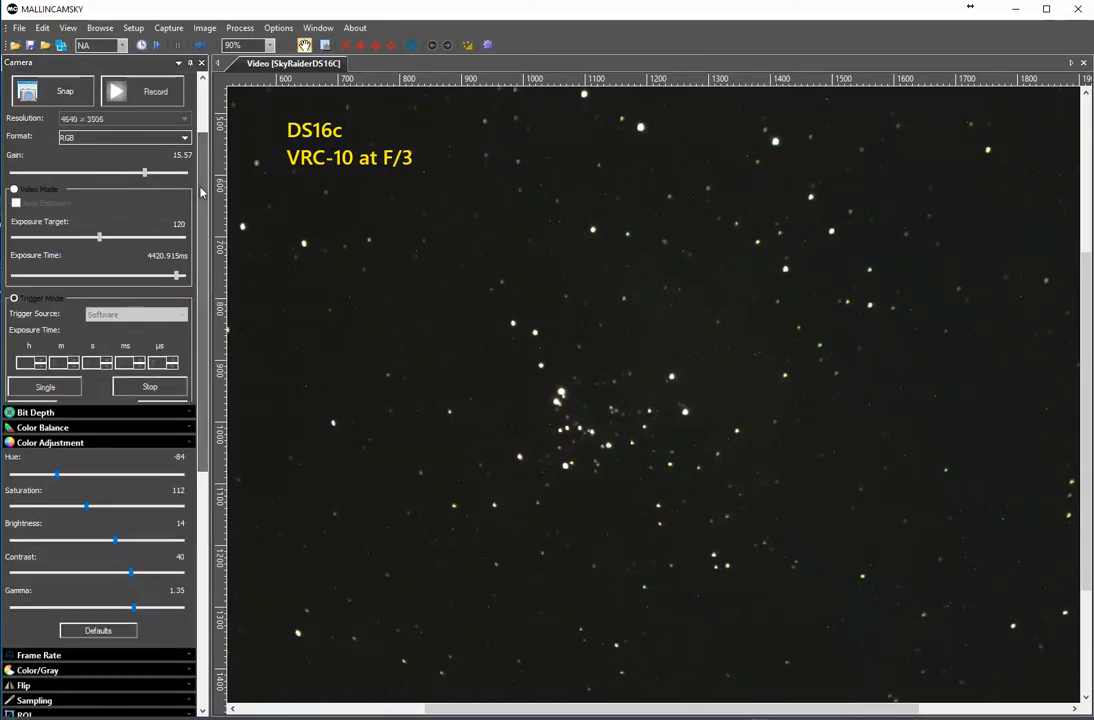
pyautogui.click(106, 360)
pyautogui.click(106, 360)
pyautogui.click(124, 387)
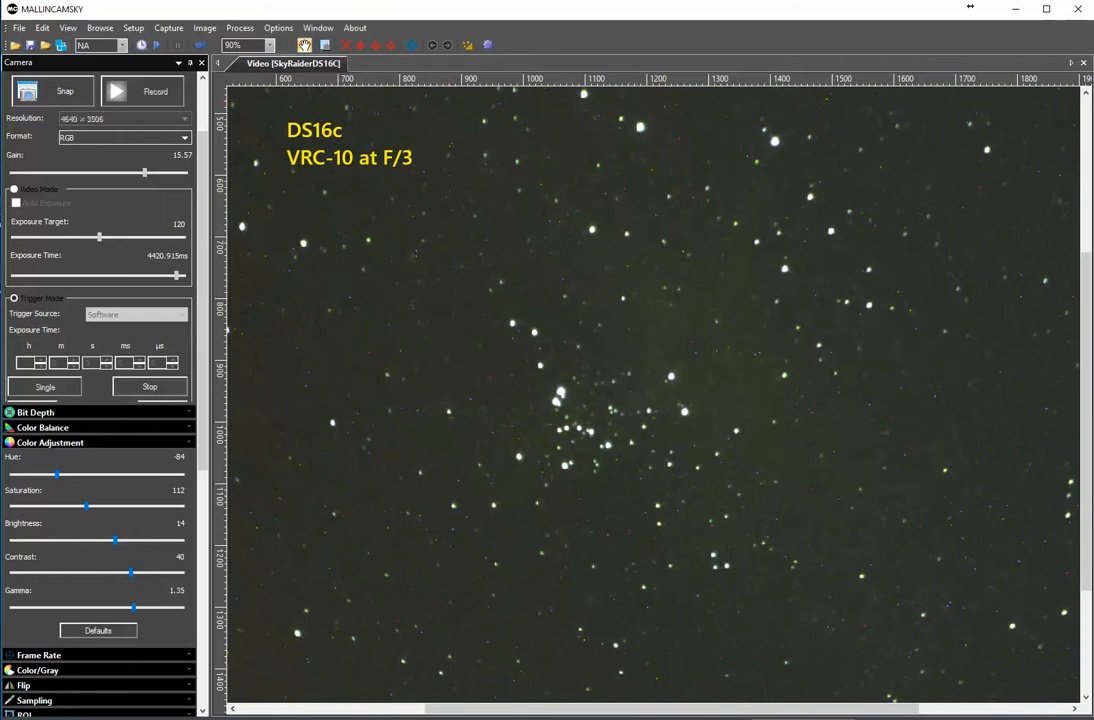
pyautogui.moveTo(733, 371)
pyautogui.mouseDown()
pyautogui.moveTo(548, 345)
pyautogui.moveTo(640, 447)
pyautogui.moveTo(790, 405)
pyautogui.mouseUp()
pyautogui.moveTo(638, 352); pyautogui.dragTo(737, 370)
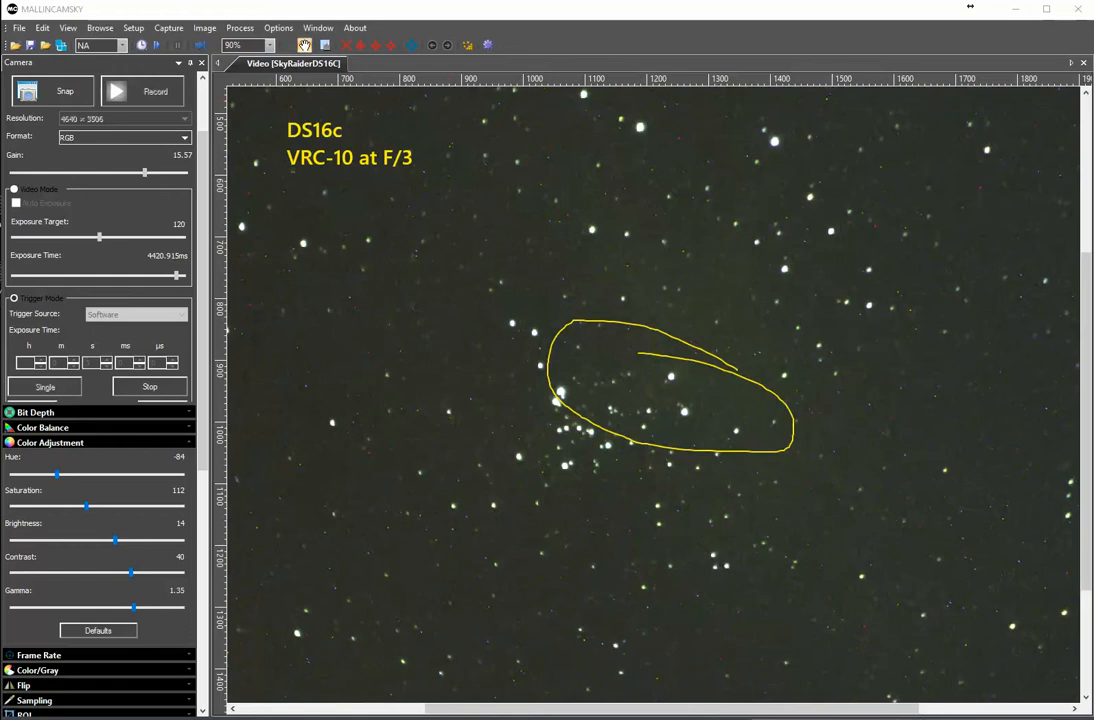
pyautogui.press('Right')
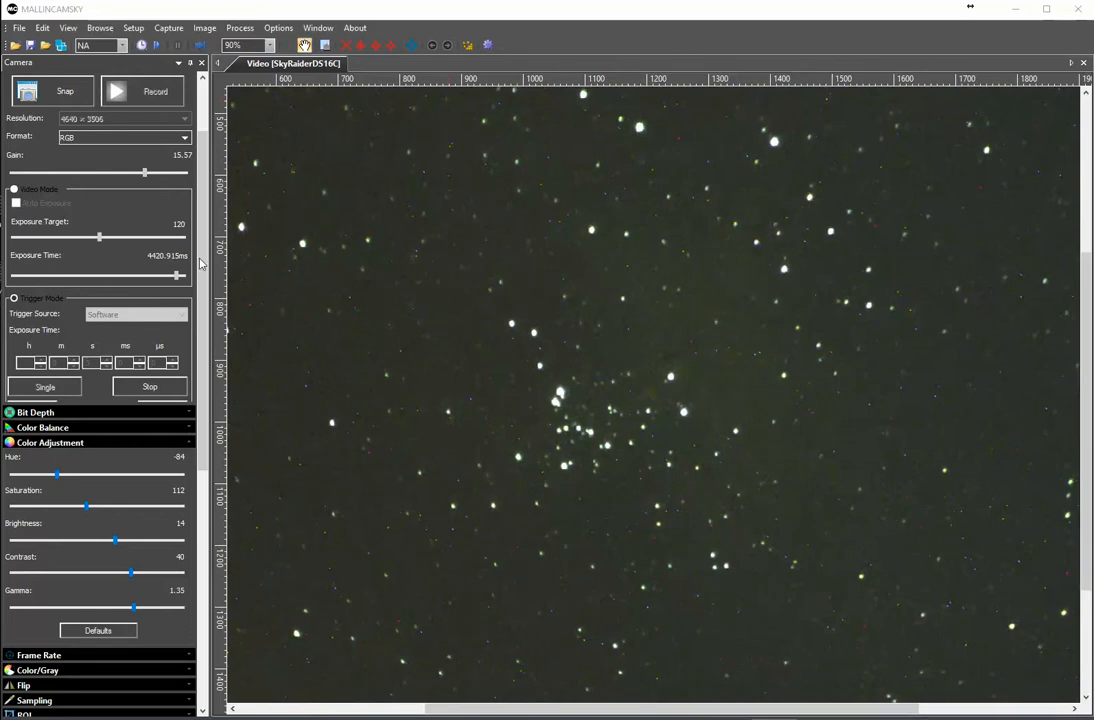
# Inspect the faint area around the star group at high magnification and raise the saturation to 144
pyautogui.scroll(-4, 596, 341)
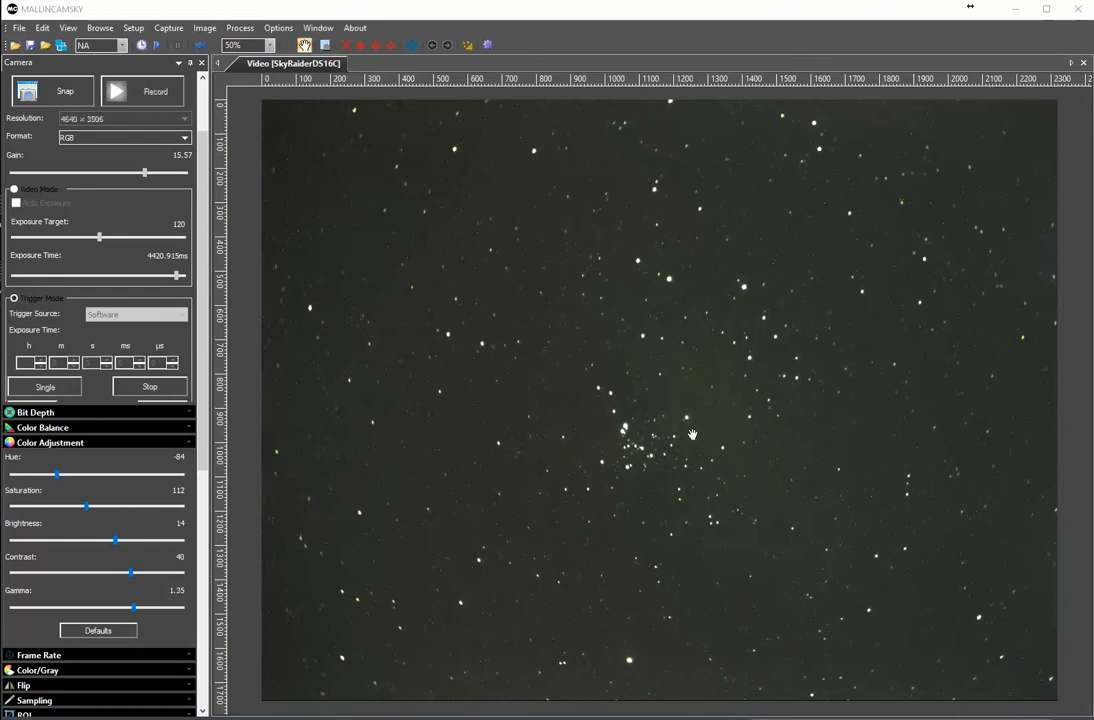
pyautogui.scroll(4, 692, 435)
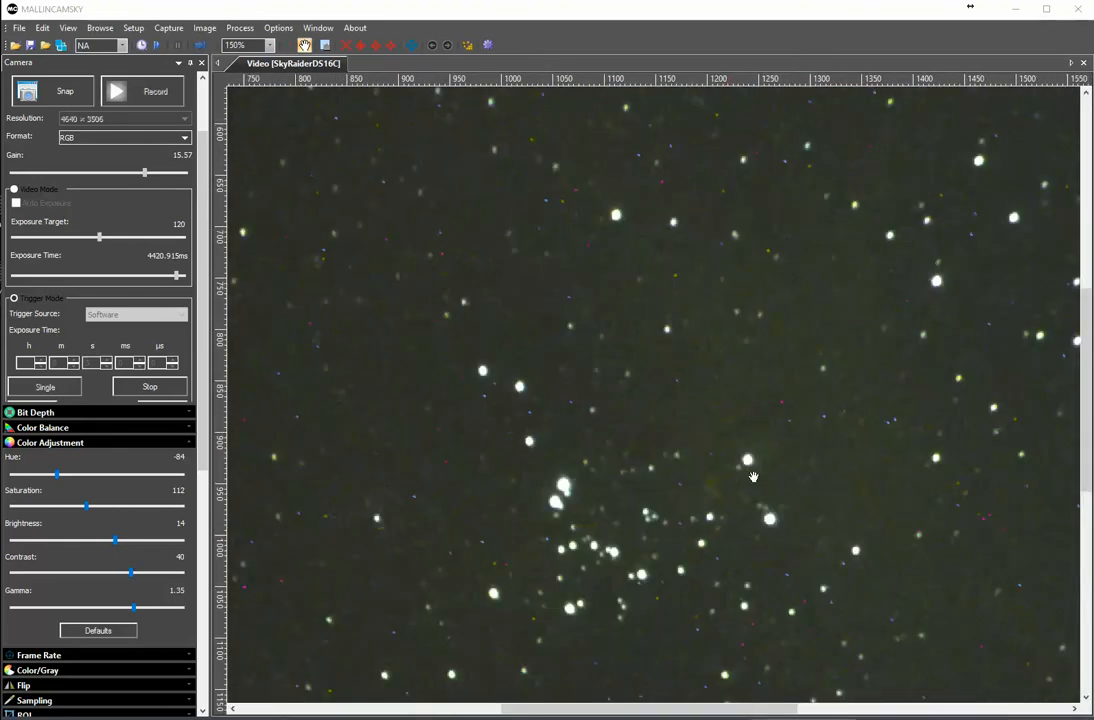
pyautogui.scroll(3, 753, 477)
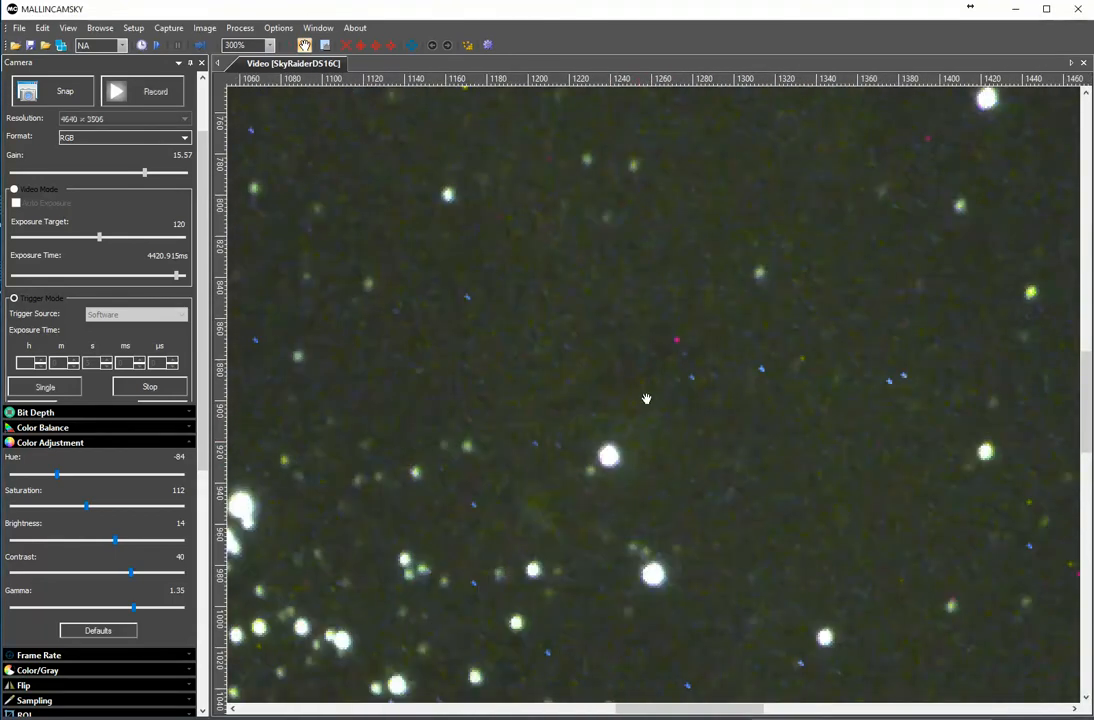
pyautogui.scroll(-5, 644, 400)
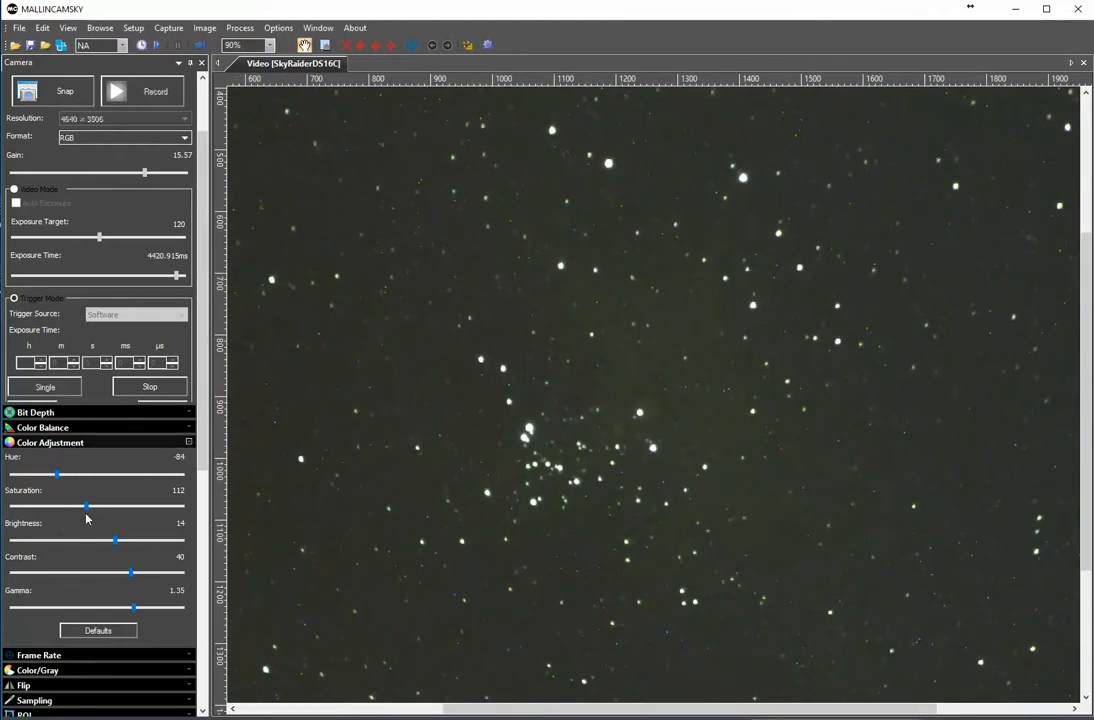
pyautogui.moveTo(87, 506); pyautogui.dragTo(108, 509)
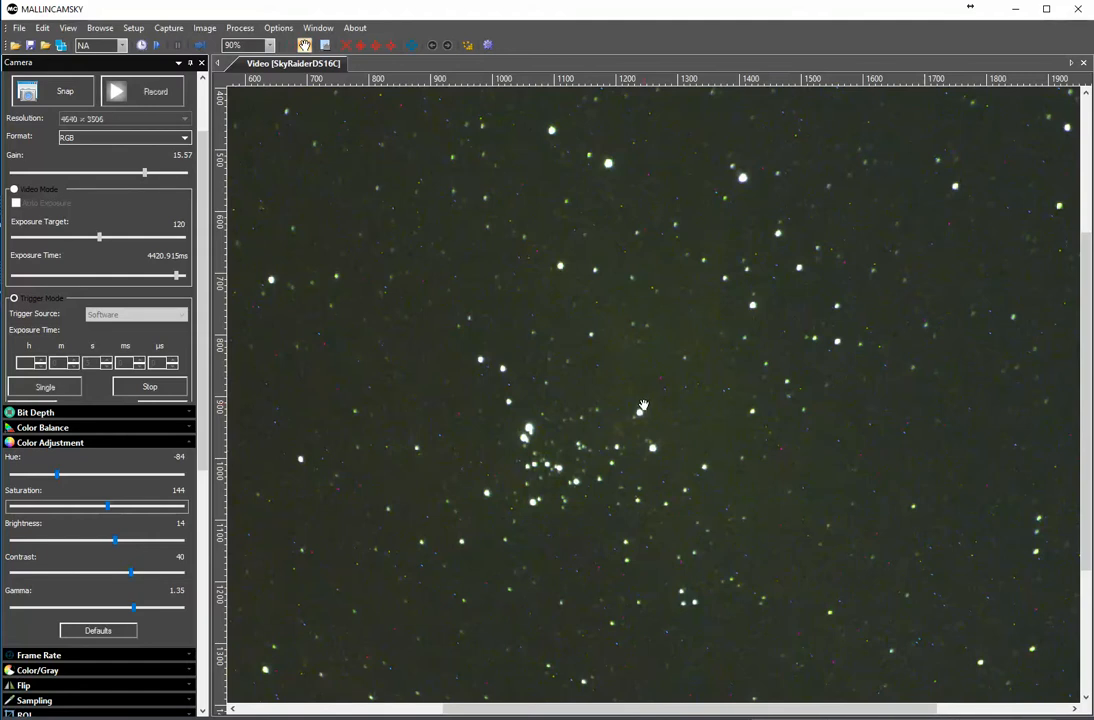
# Shorten the trigger exposure time to 3 seconds for the bright globular cluster and restart the loop capture
pyautogui.scroll(-2, 700, 414)
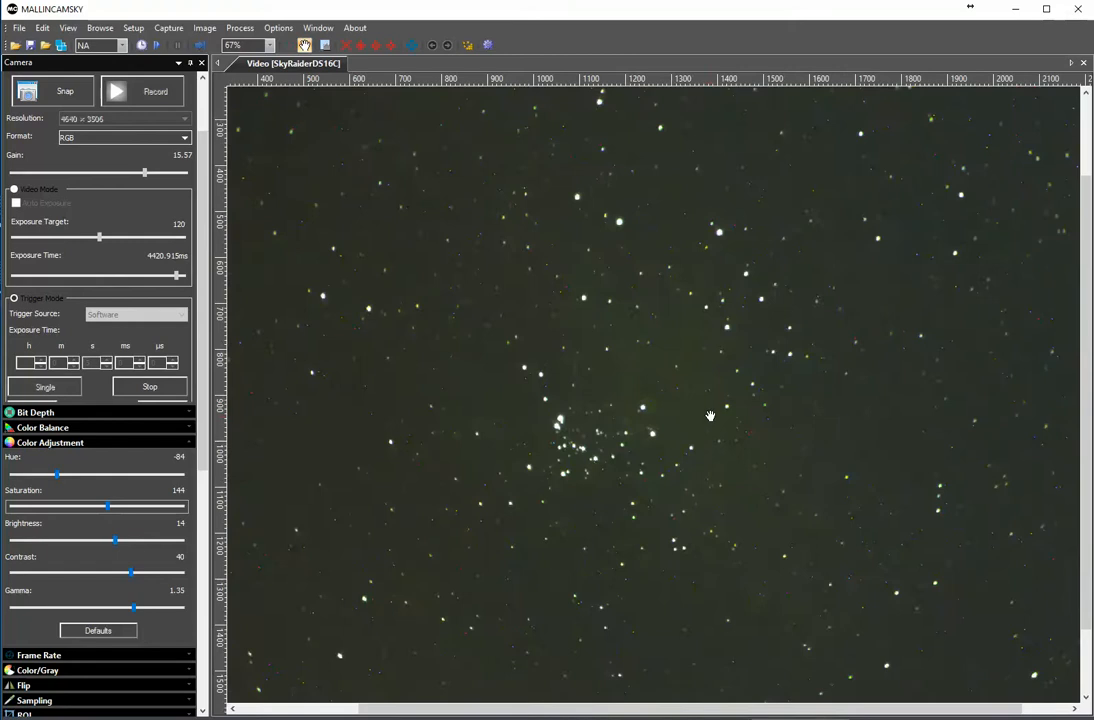
pyautogui.scroll(-1, 710, 415)
pyautogui.scroll(-1, 710, 415)
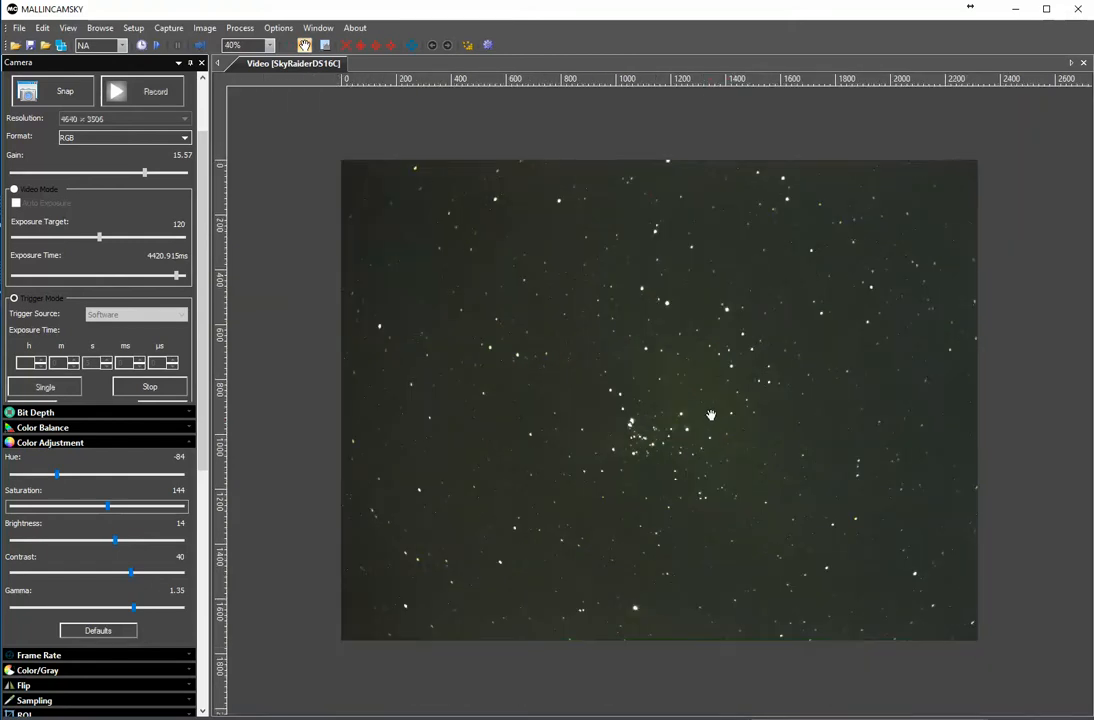
pyautogui.scroll(1, 705, 430)
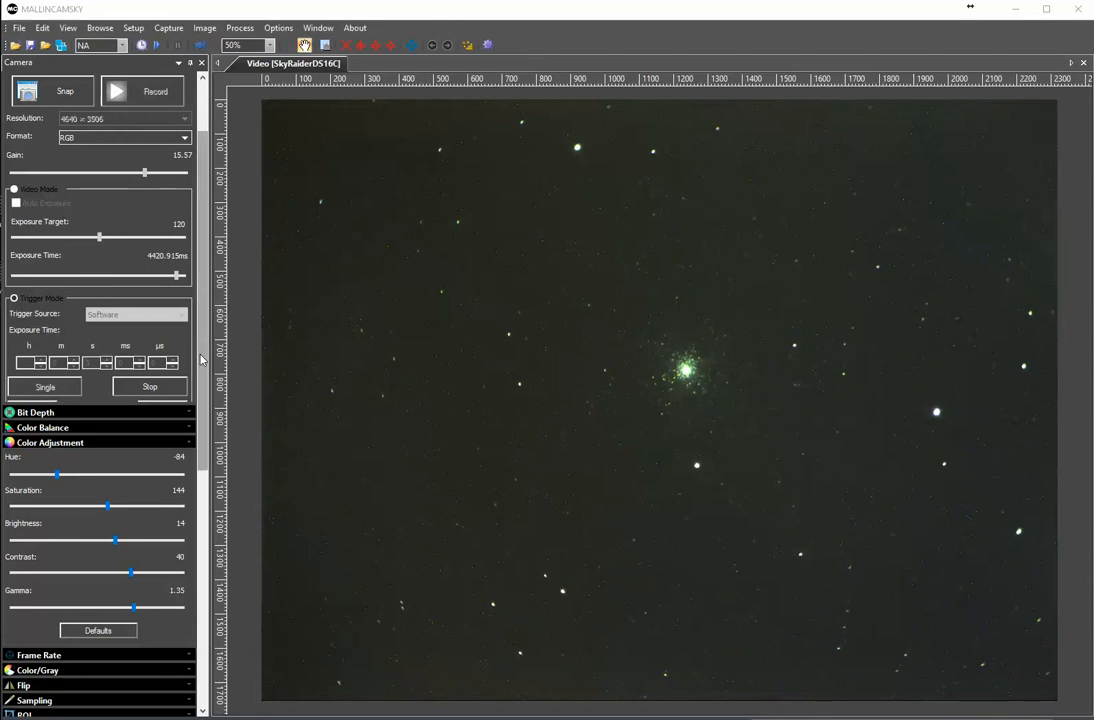
pyautogui.click(148, 387)
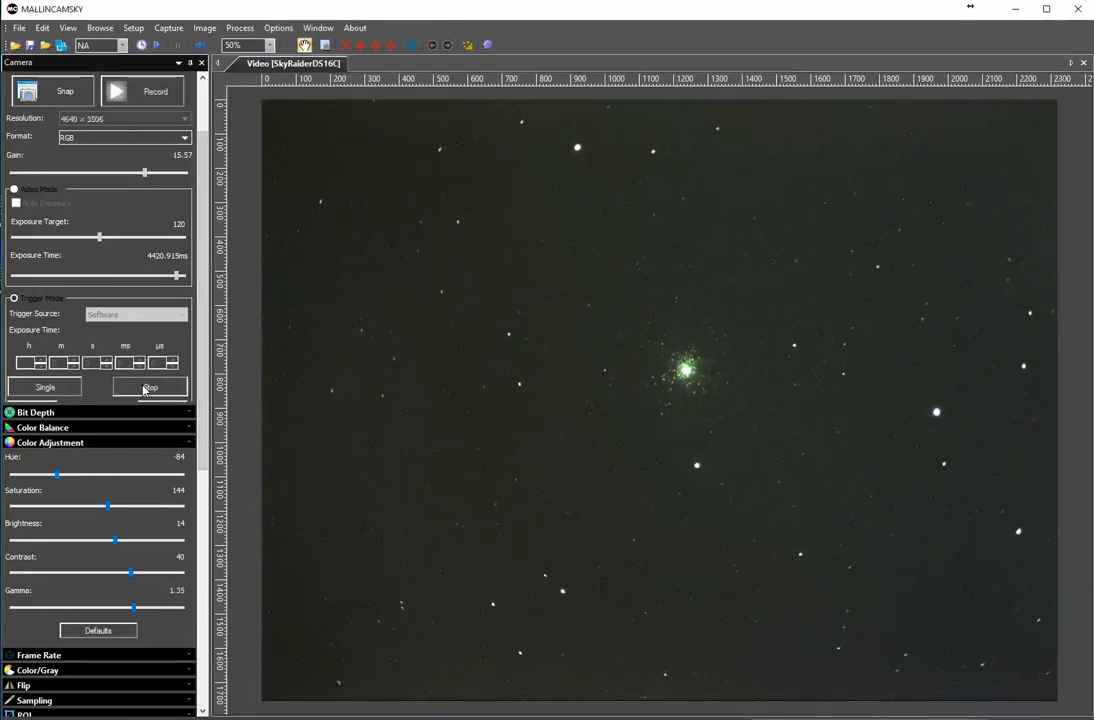
pyautogui.click(106, 367)
pyautogui.click(106, 367)
pyautogui.click(139, 390)
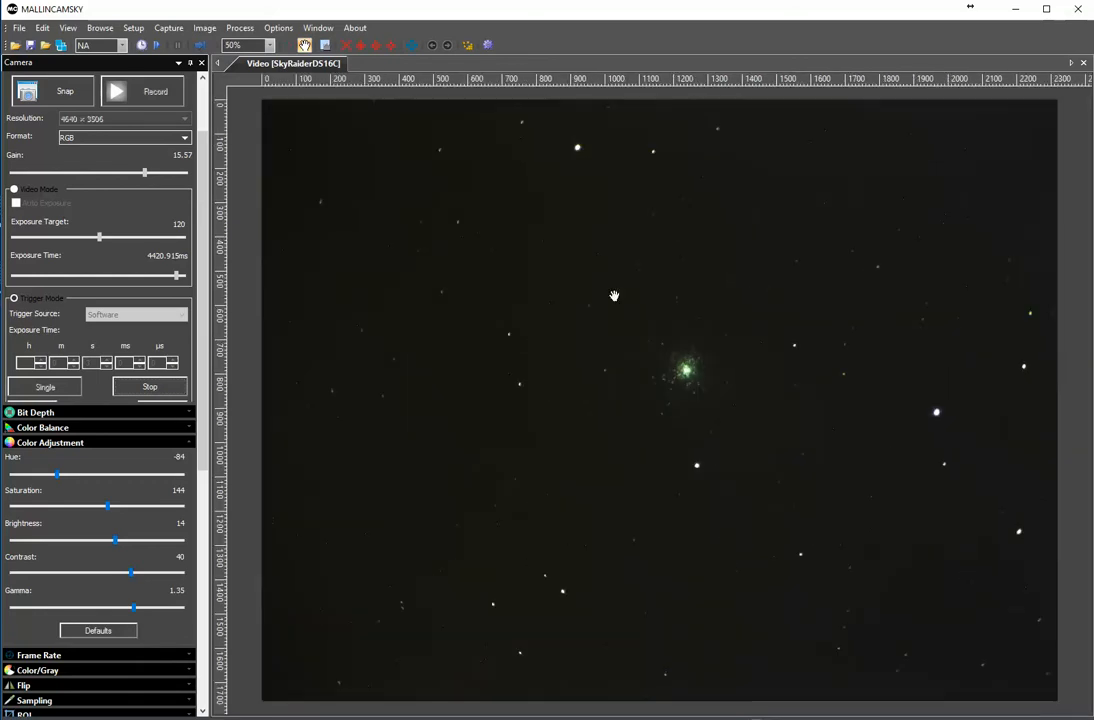
# Examine the globular cluster's core at up to 200% magnification and bring the digital binning and histogram settings into view
pyautogui.scroll(1, 614, 296)
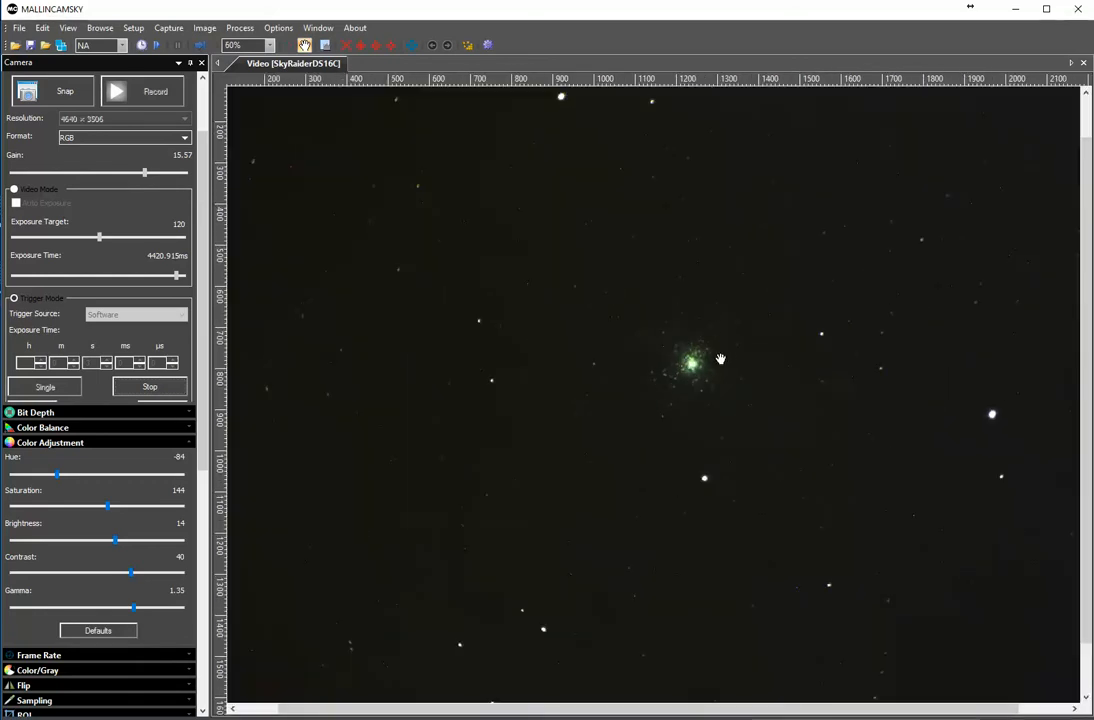
pyautogui.scroll(1, 727, 361)
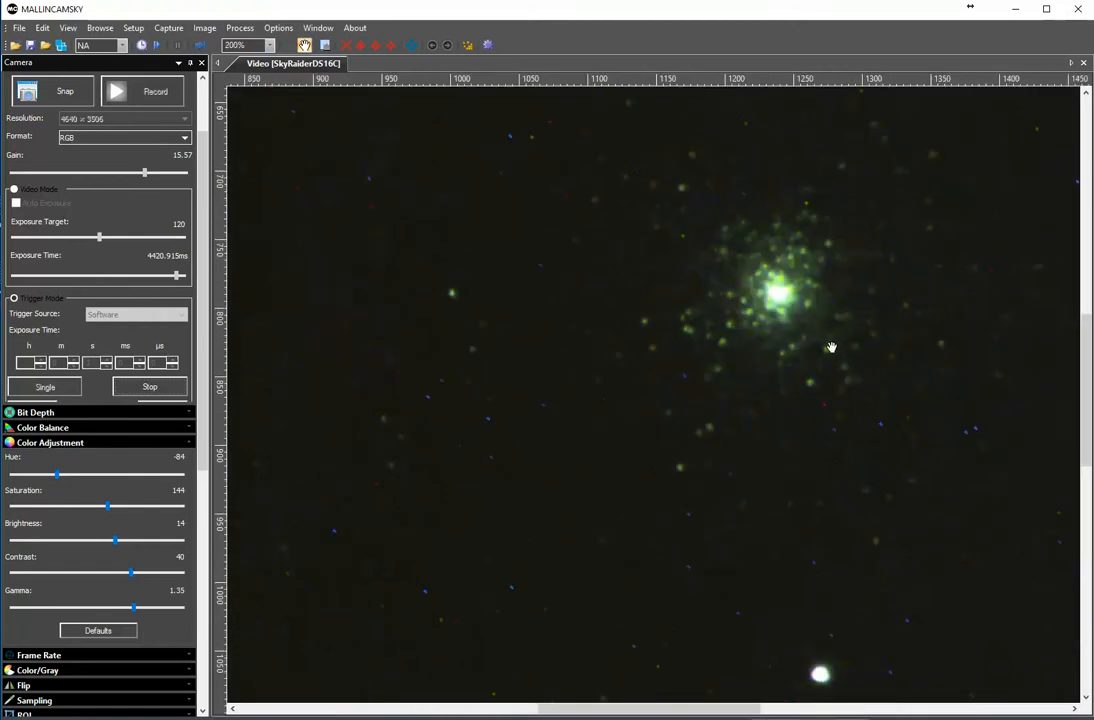
pyautogui.scroll(-1, 832, 343)
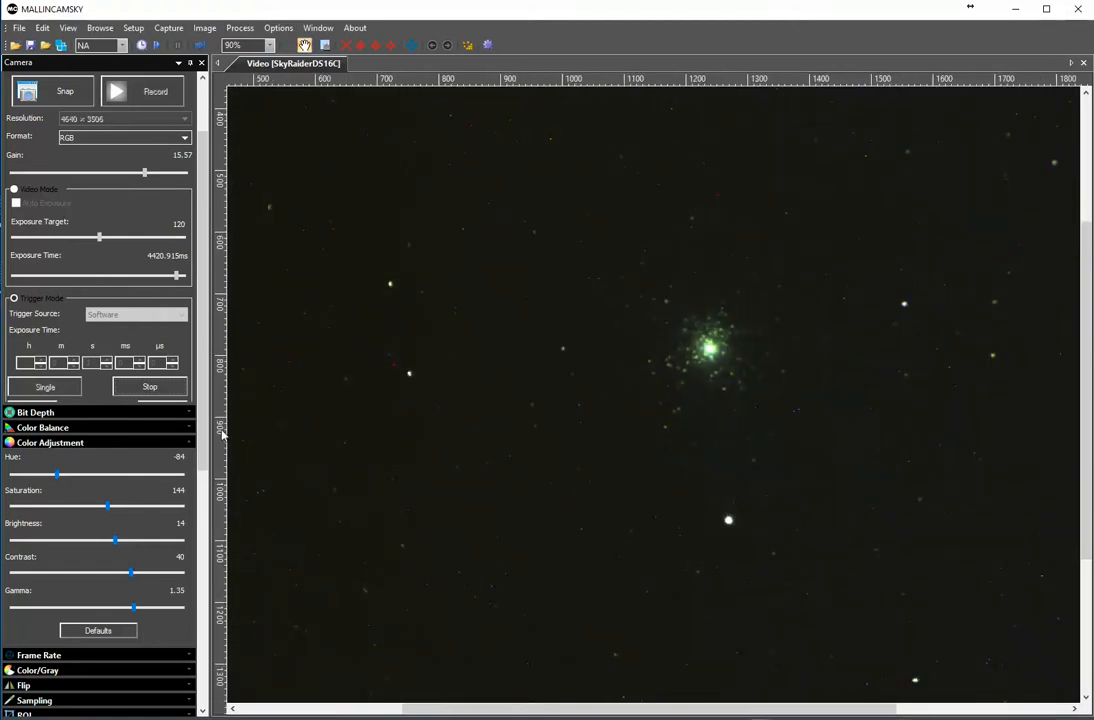
pyautogui.moveTo(206, 409); pyautogui.dragTo(213, 592)
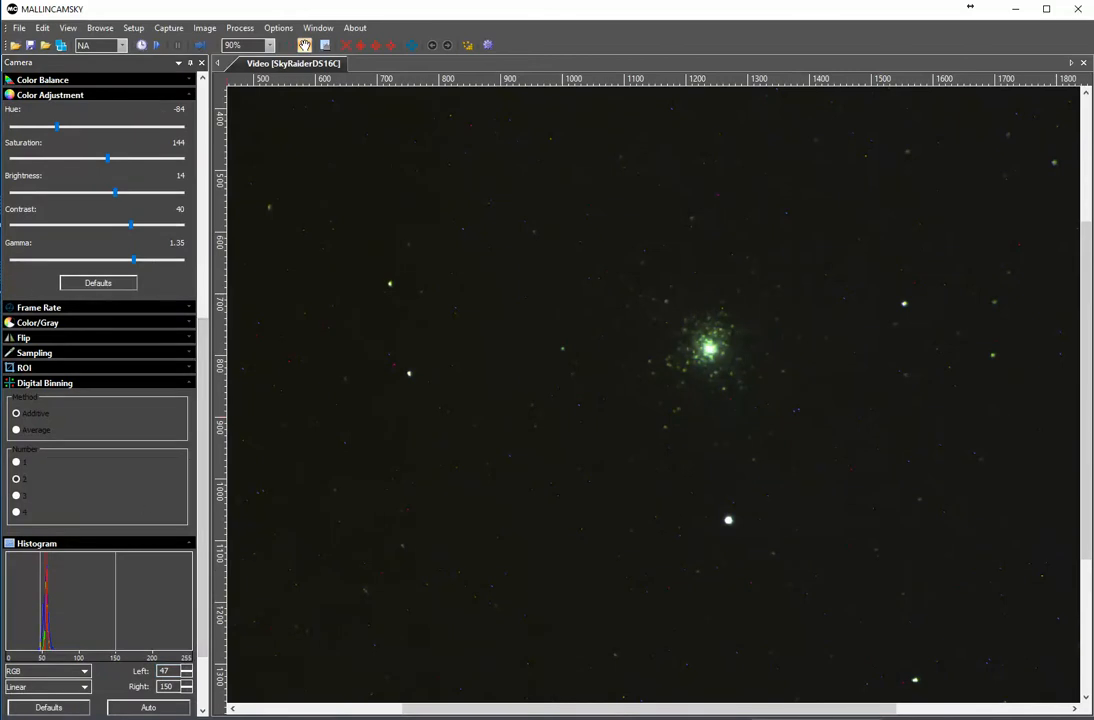
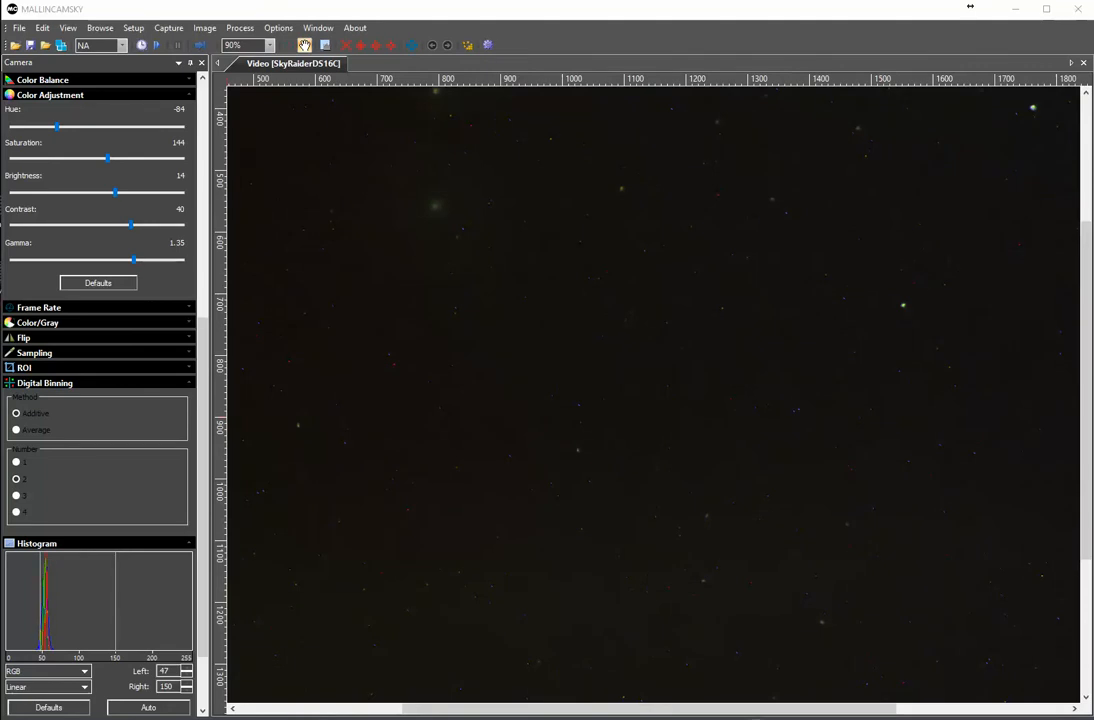
# Overlay the double-circle crosshair on the full frame to centre the two faint fuzzy objects, and hide it again
pyautogui.scroll(-2, 542, 359)
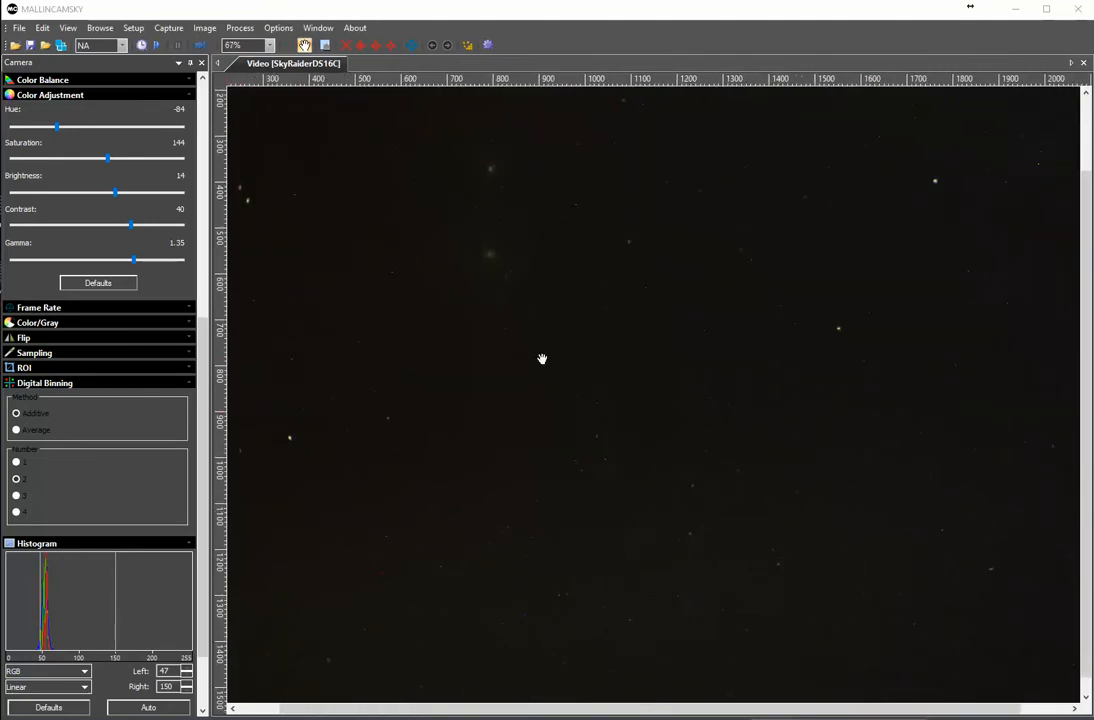
pyautogui.scroll(-1, 542, 358)
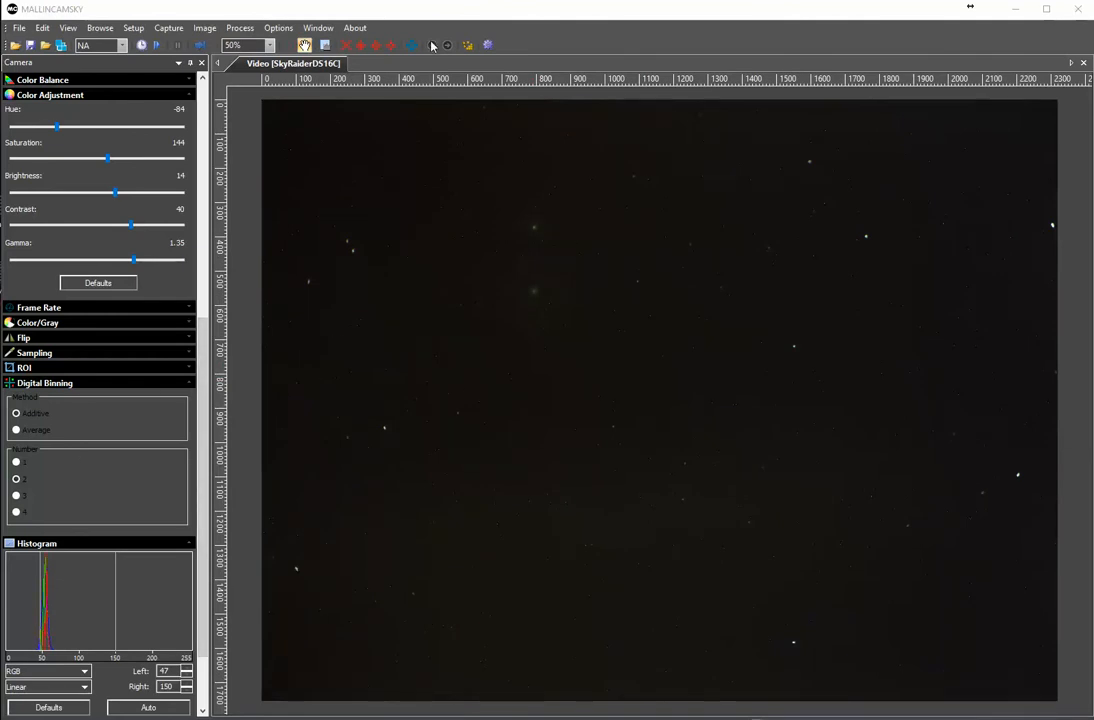
pyautogui.click(377, 47)
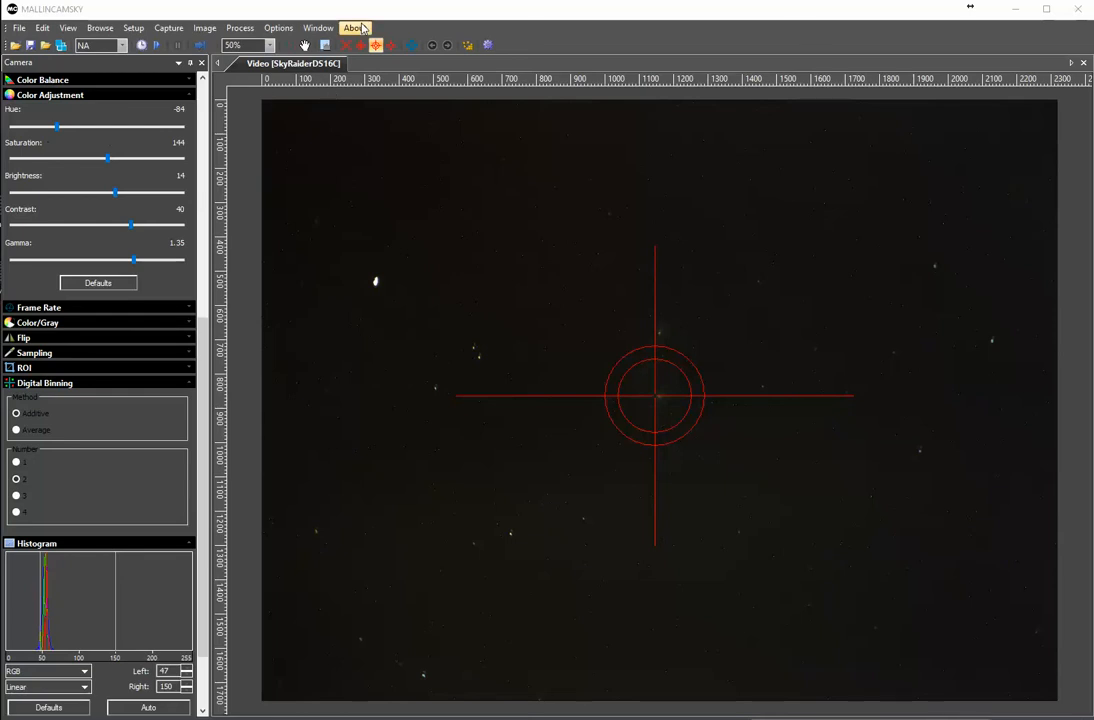
pyautogui.click(380, 49)
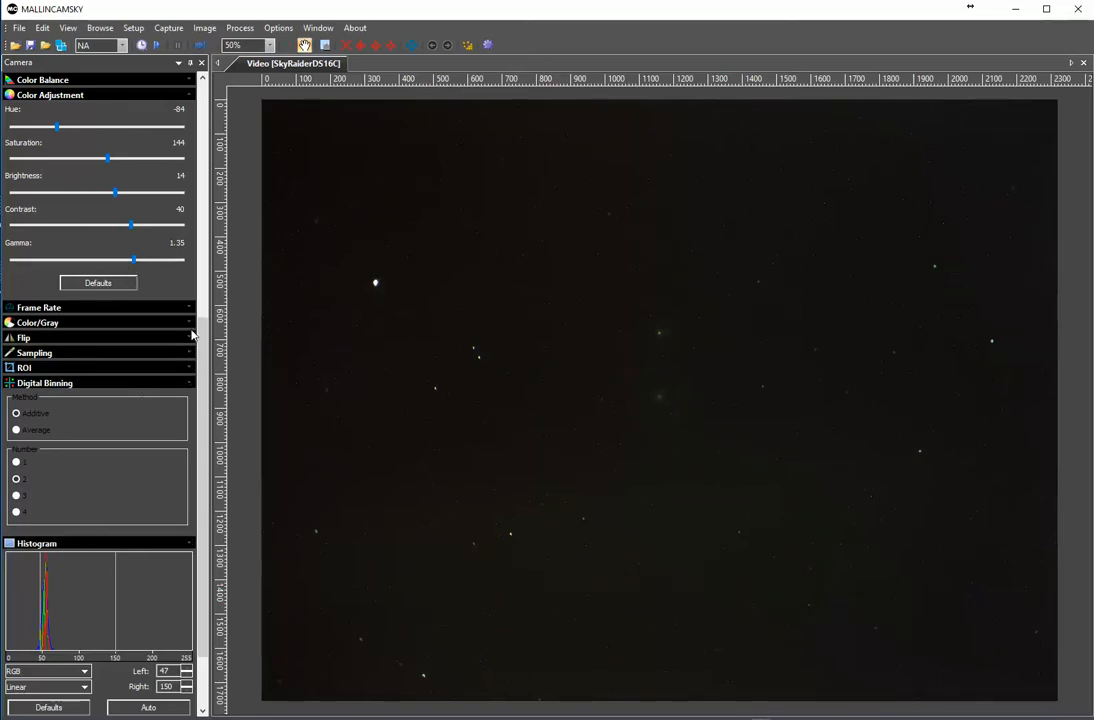
# Stop the loop capture, set the trigger sequence count to 7, and restart the loop
pyautogui.moveTo(202, 345); pyautogui.dragTo(208, 432)
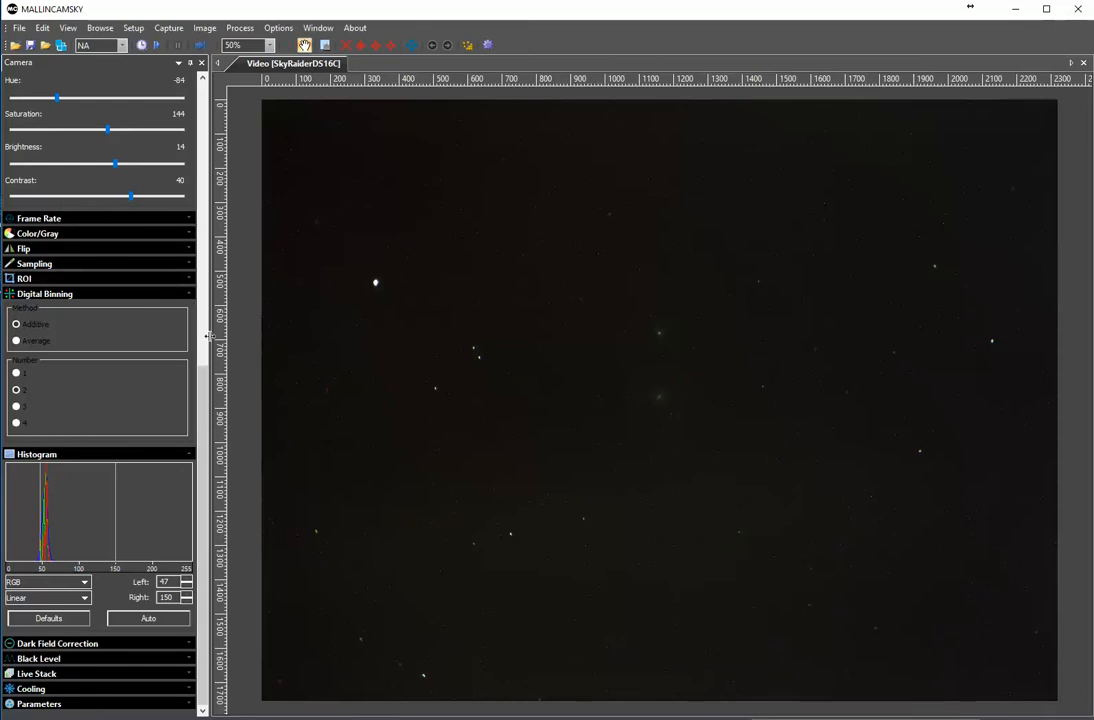
pyautogui.scroll(5, 185, 318)
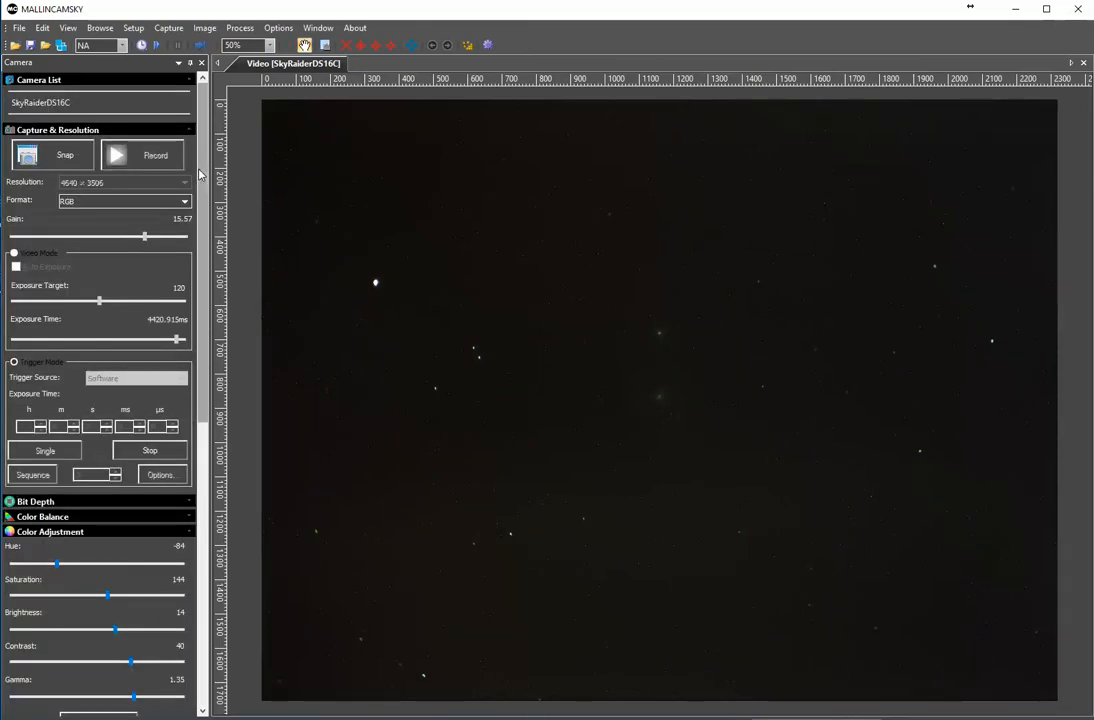
pyautogui.click(155, 455)
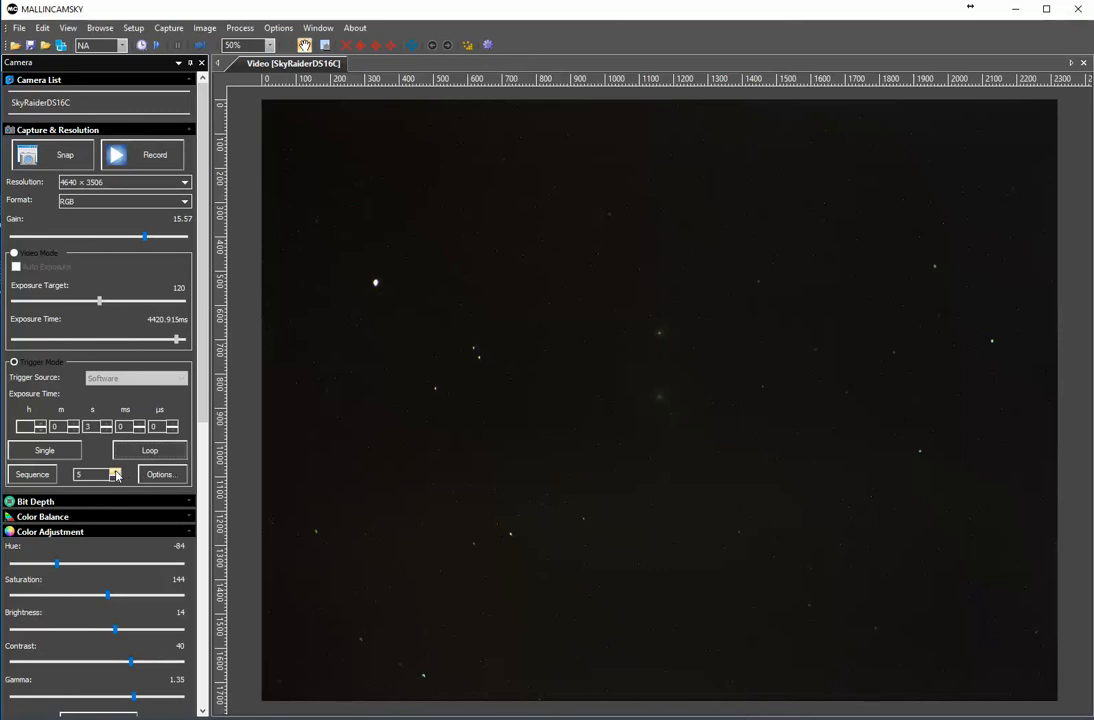
pyautogui.click(116, 472)
pyautogui.click(116, 472)
pyautogui.click(165, 452)
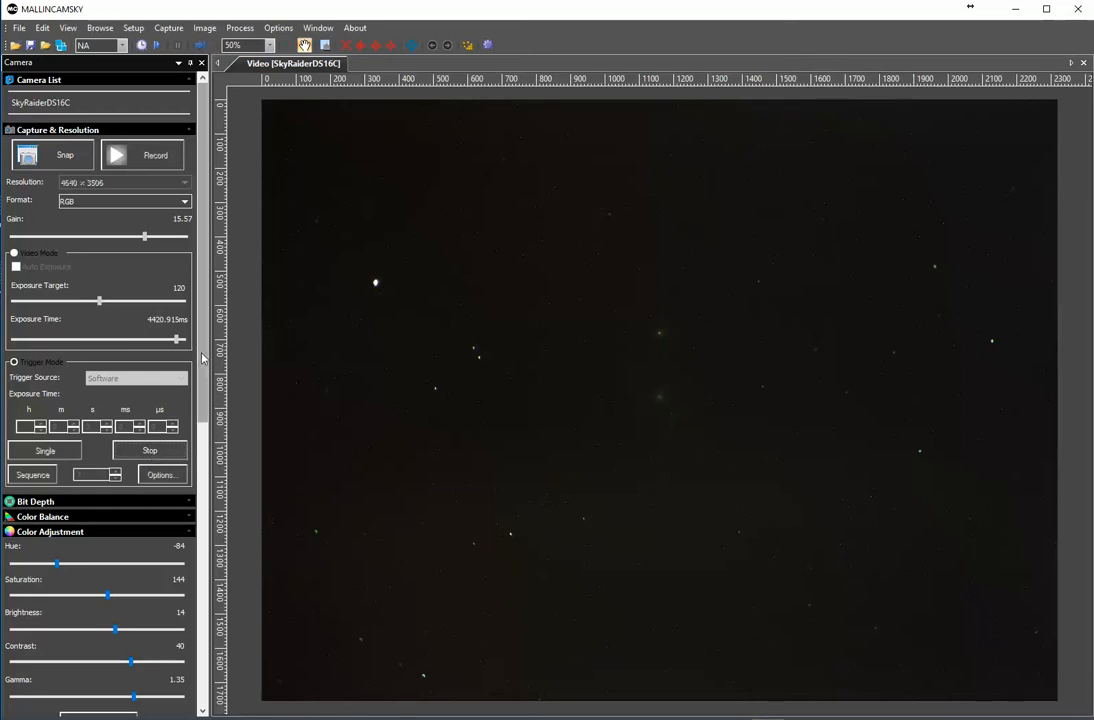
# Lengthen the trigger exposure time by several seconds and restart the loop capture
pyautogui.scroll(-8, 177, 413)
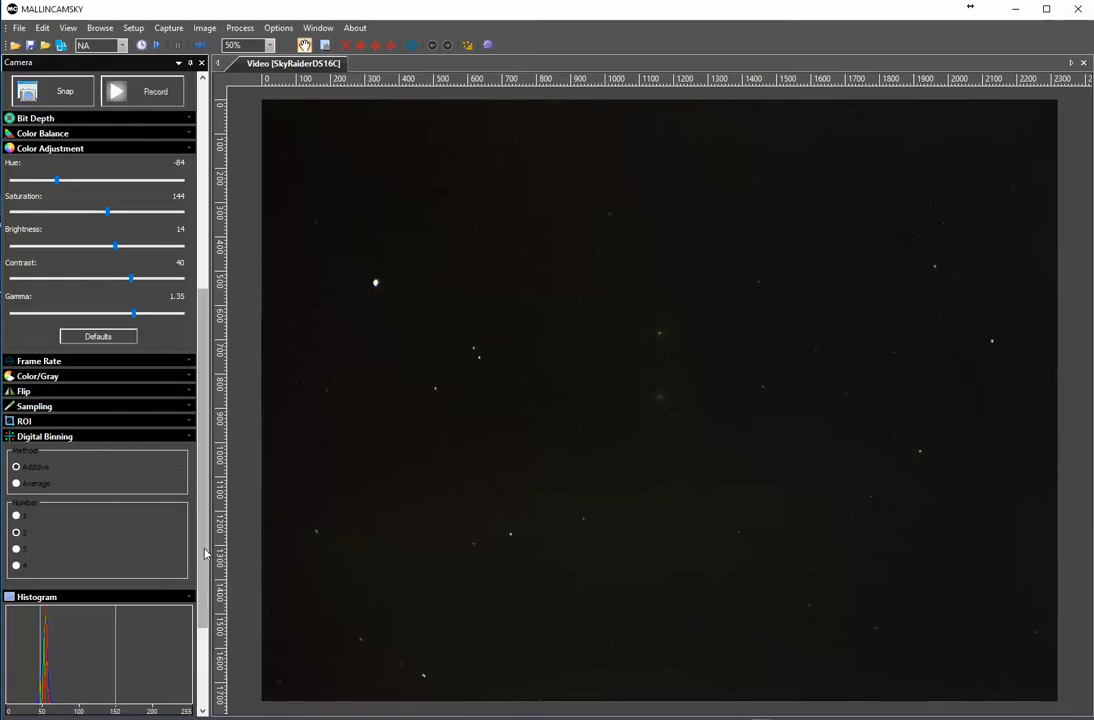
pyautogui.moveTo(204, 554); pyautogui.dragTo(198, 355)
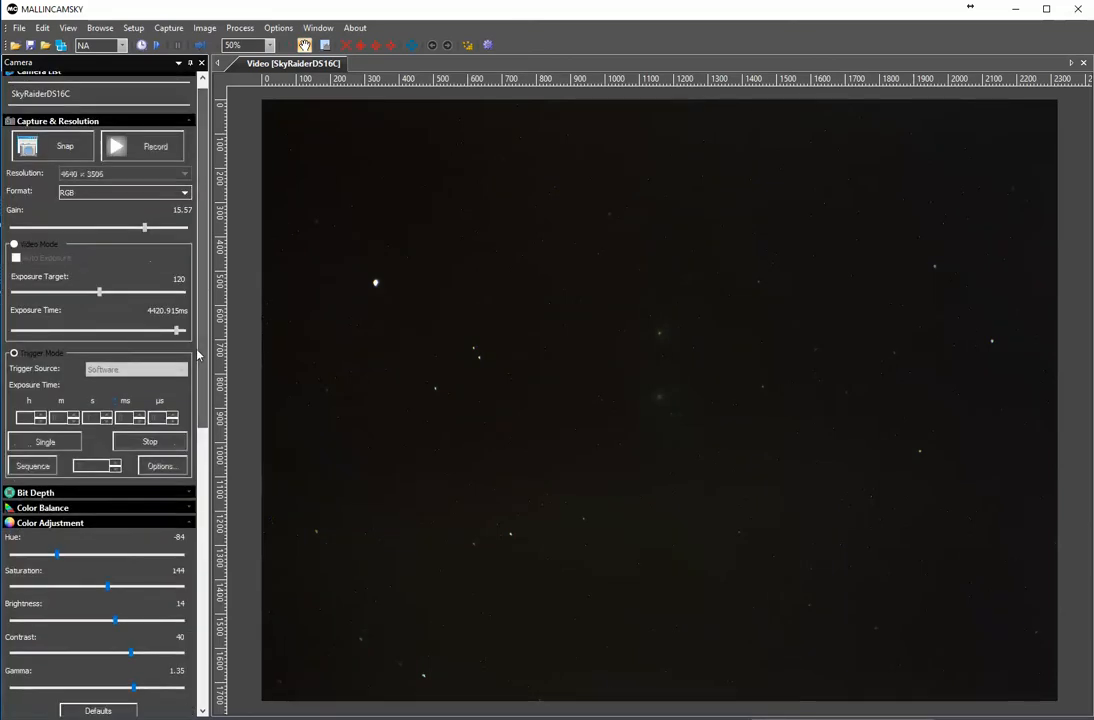
pyautogui.click(133, 442)
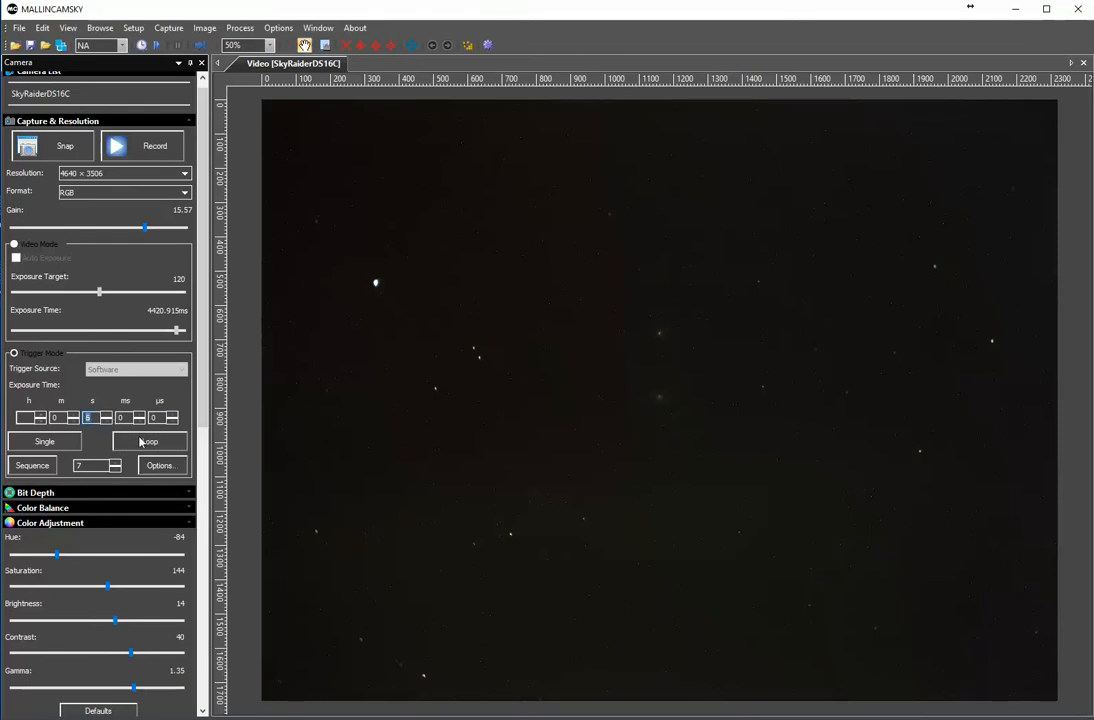
pyautogui.click(149, 441)
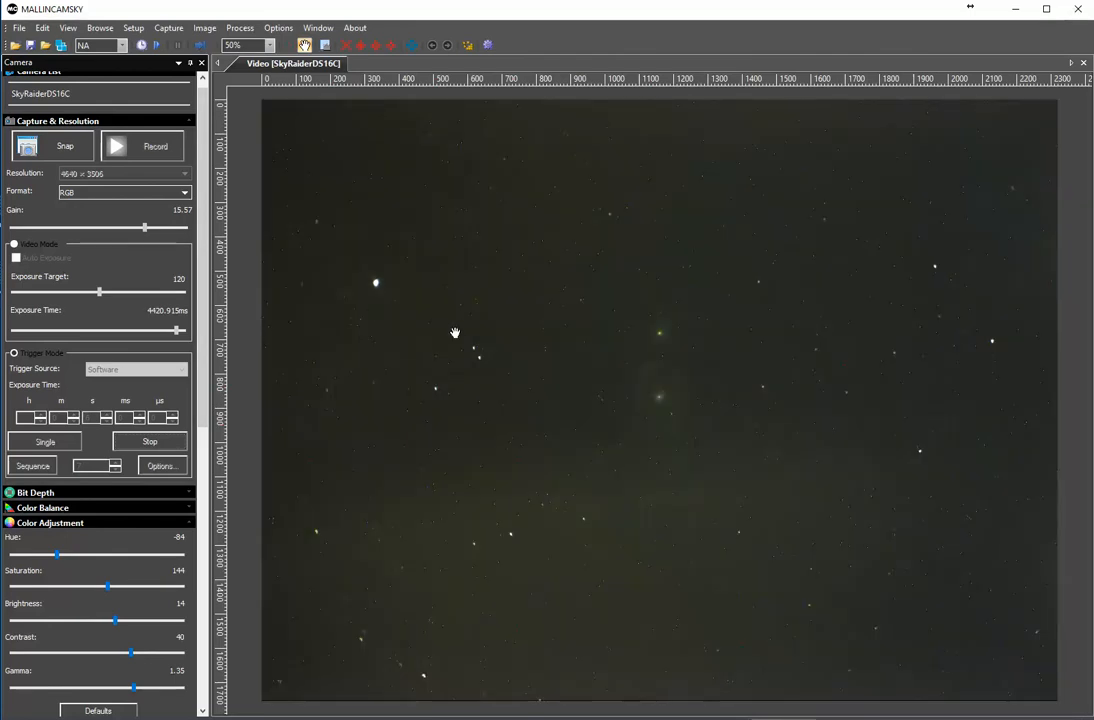
# Inspect the faint pair up close and adjust the color balance to red -8 and green -6
pyautogui.scroll(1, 592, 404)
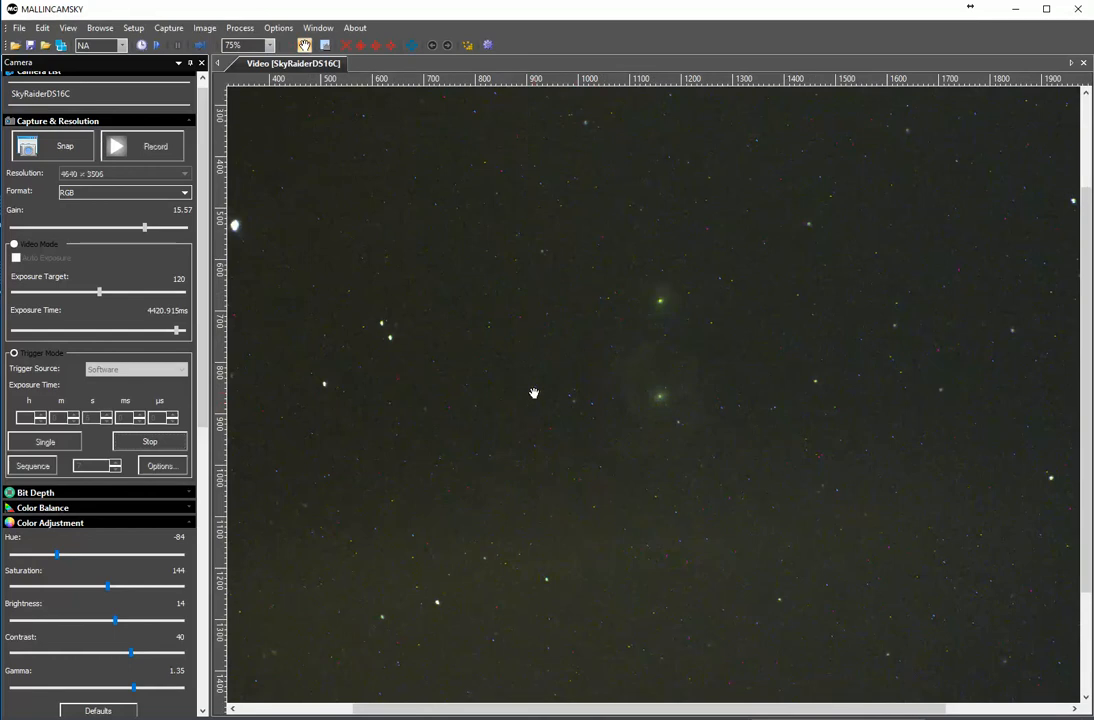
pyautogui.moveTo(532, 391); pyautogui.dragTo(532, 447)
pyautogui.scroll(1, 489, 437)
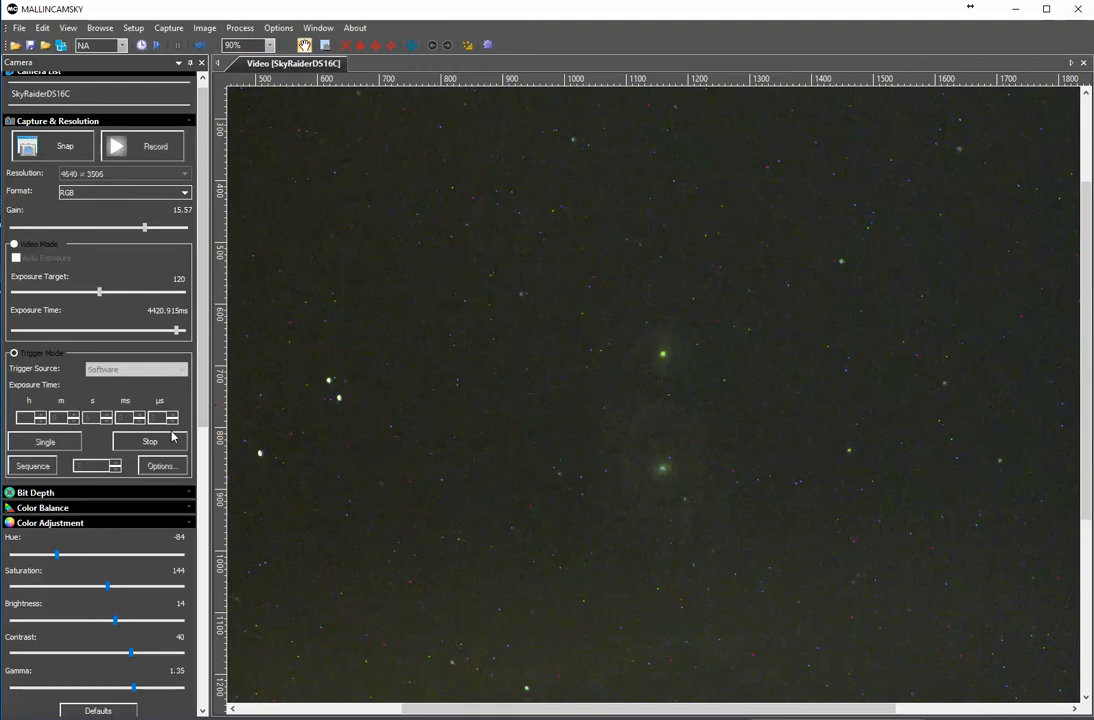
pyautogui.click(7, 513)
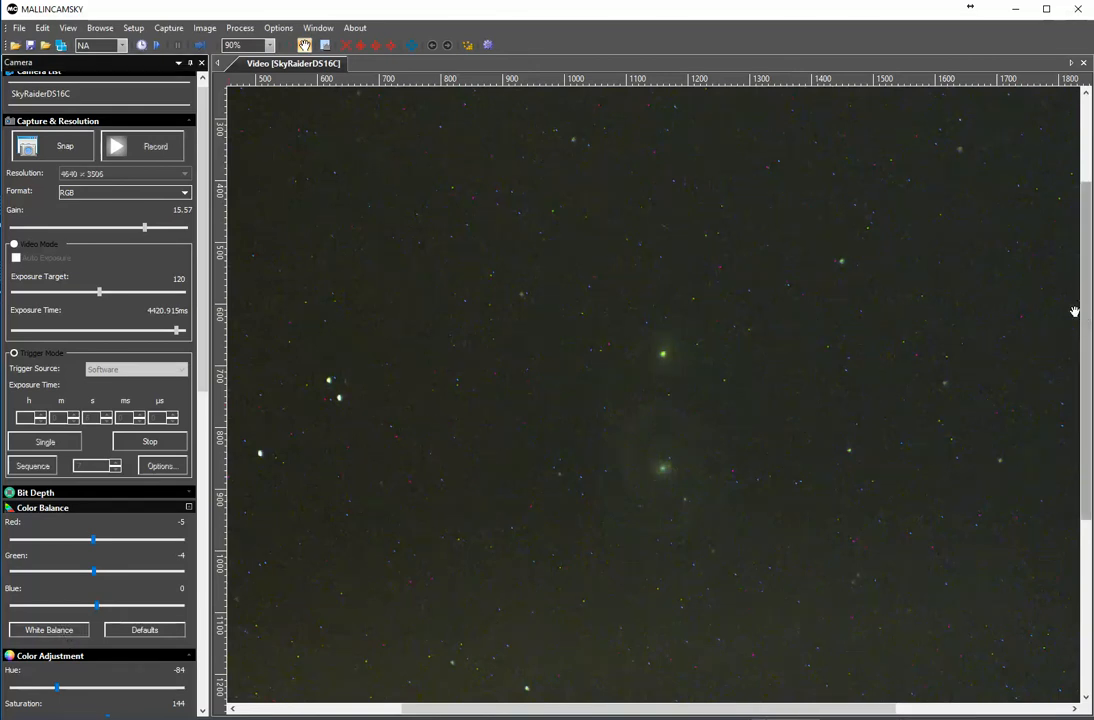
pyautogui.scroll(-5, 527, 363)
pyautogui.scroll(1, 527, 363)
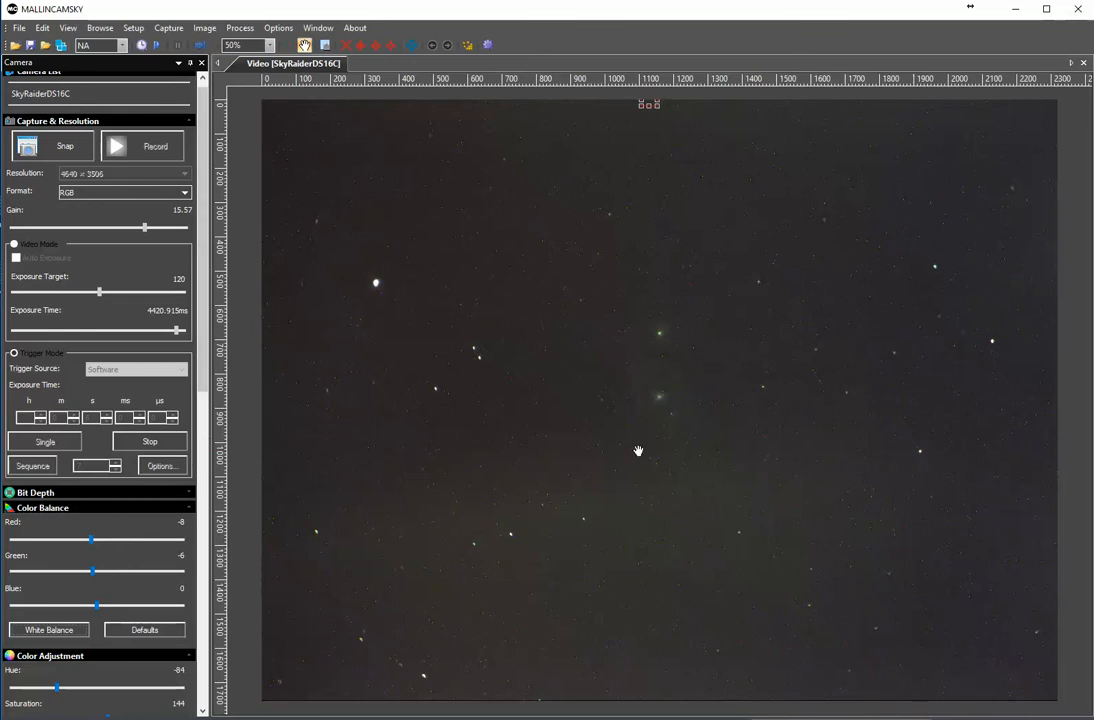
# Examine the two faint fuzzy objects at up to 100% magnification and review the whole frame
pyautogui.scroll(3, 638, 451)
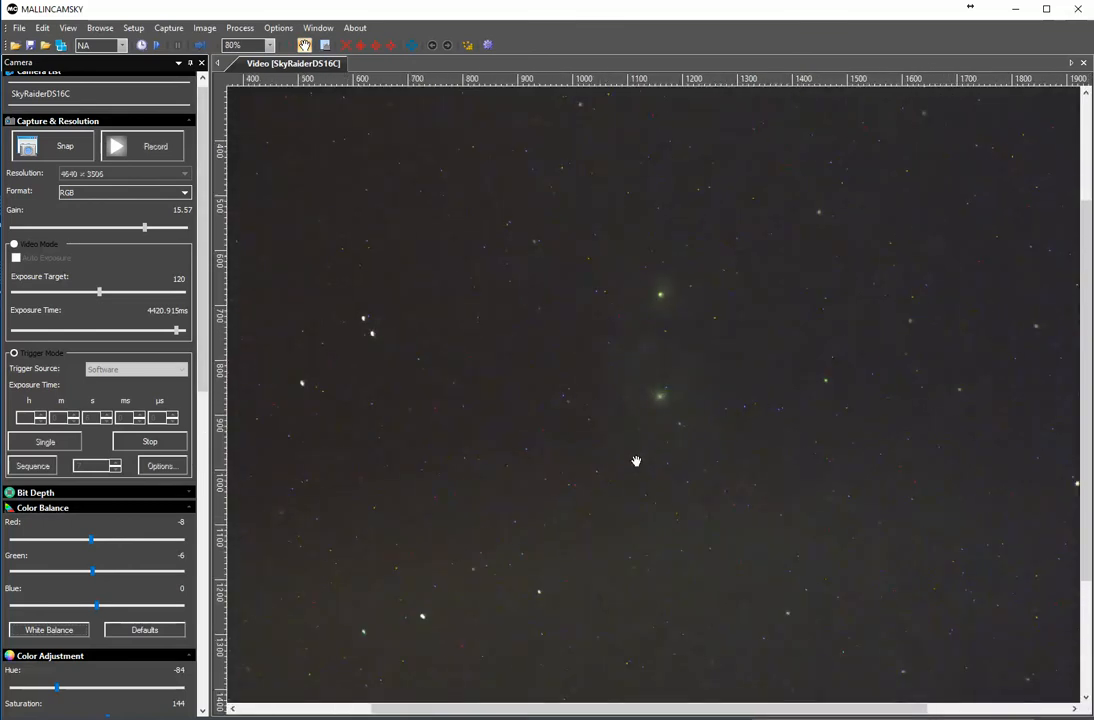
pyautogui.scroll(1, 636, 461)
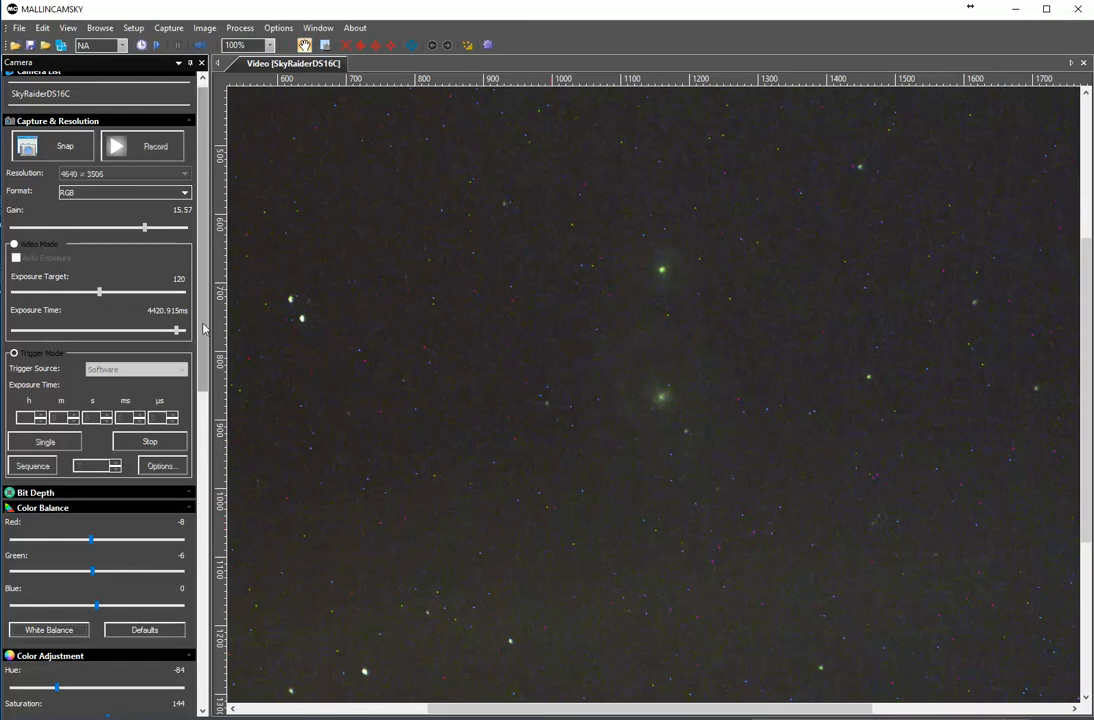
pyautogui.scroll(1, 204, 328)
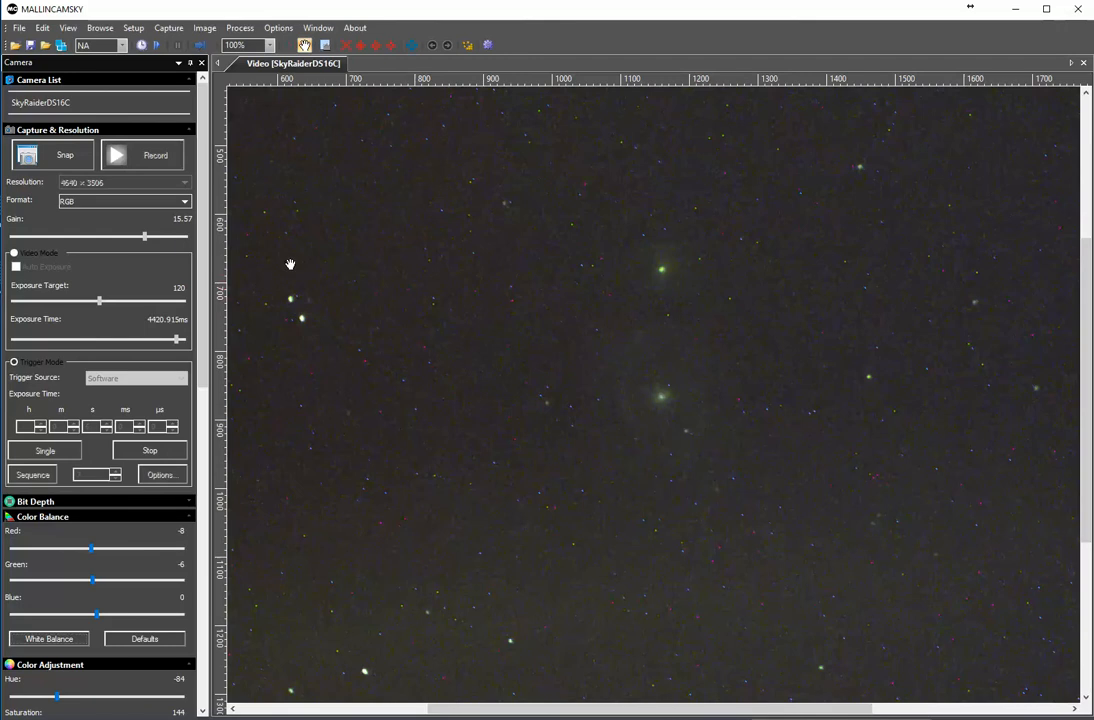
pyautogui.scroll(-2, 291, 264)
pyautogui.scroll(-2, 291, 264)
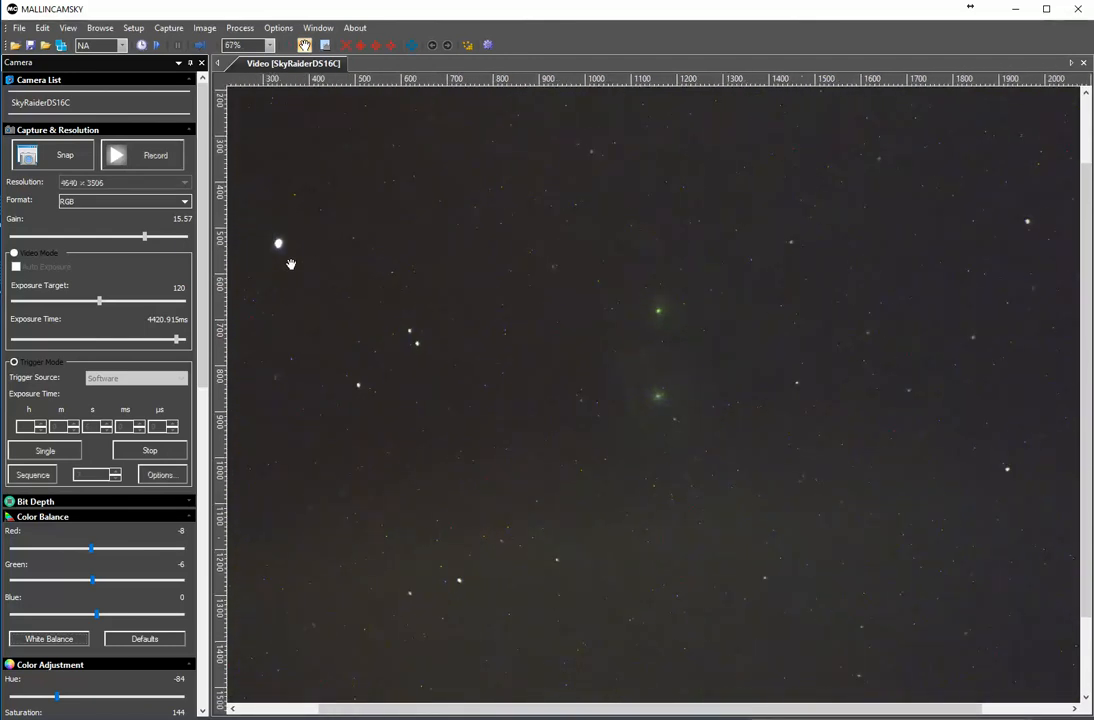
pyautogui.scroll(-1, 291, 264)
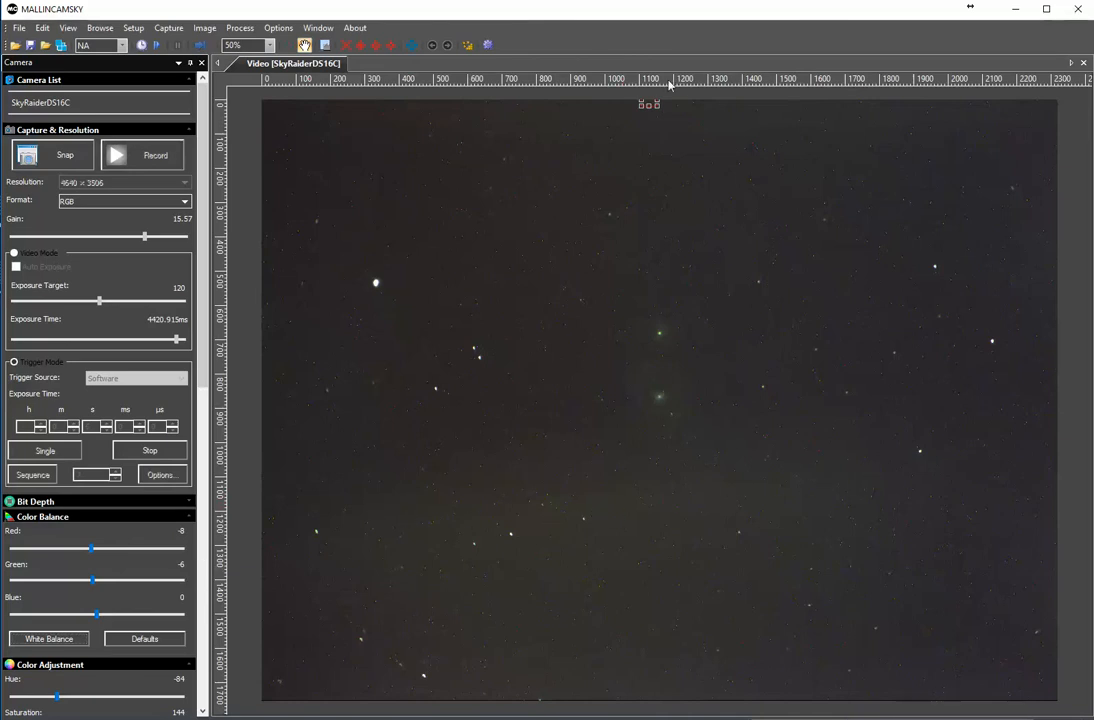
# Move and resize the white balance region so it closely encloses the two faint fuzzy objects near the frame's centre
pyautogui.moveTo(655, 104); pyautogui.dragTo(771, 347)
pyautogui.moveTo(667, 189); pyautogui.dragTo(630, 361)
pyautogui.moveTo(660, 536); pyautogui.dragTo(667, 436)
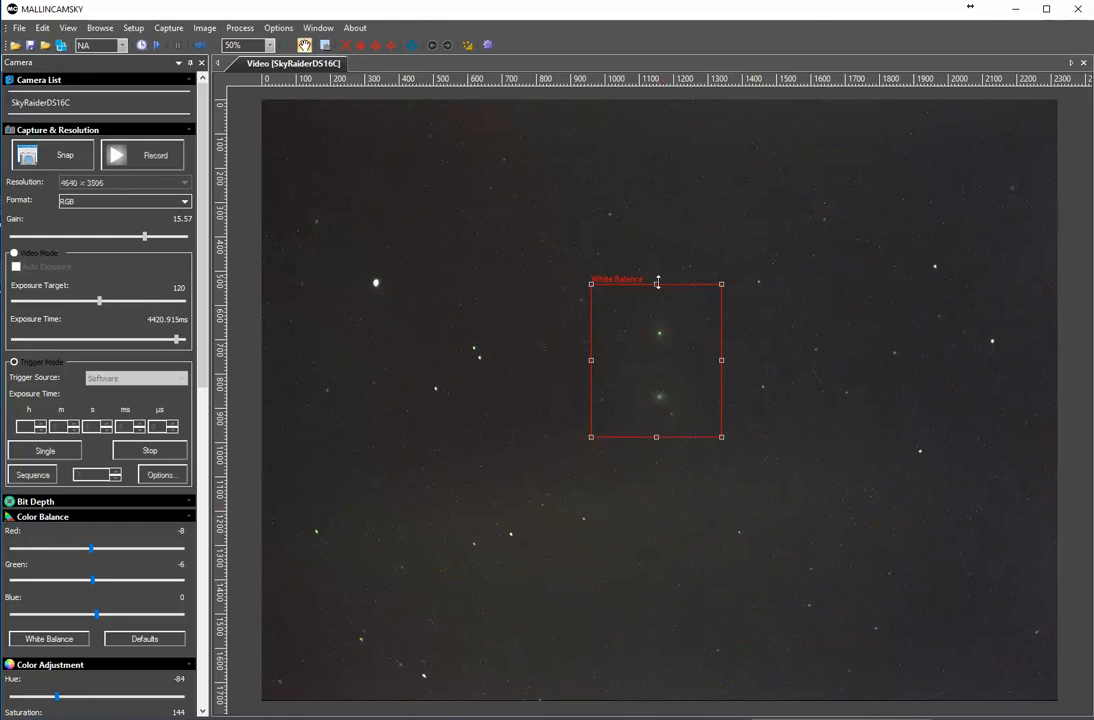
pyautogui.moveTo(657, 285); pyautogui.dragTo(656, 306)
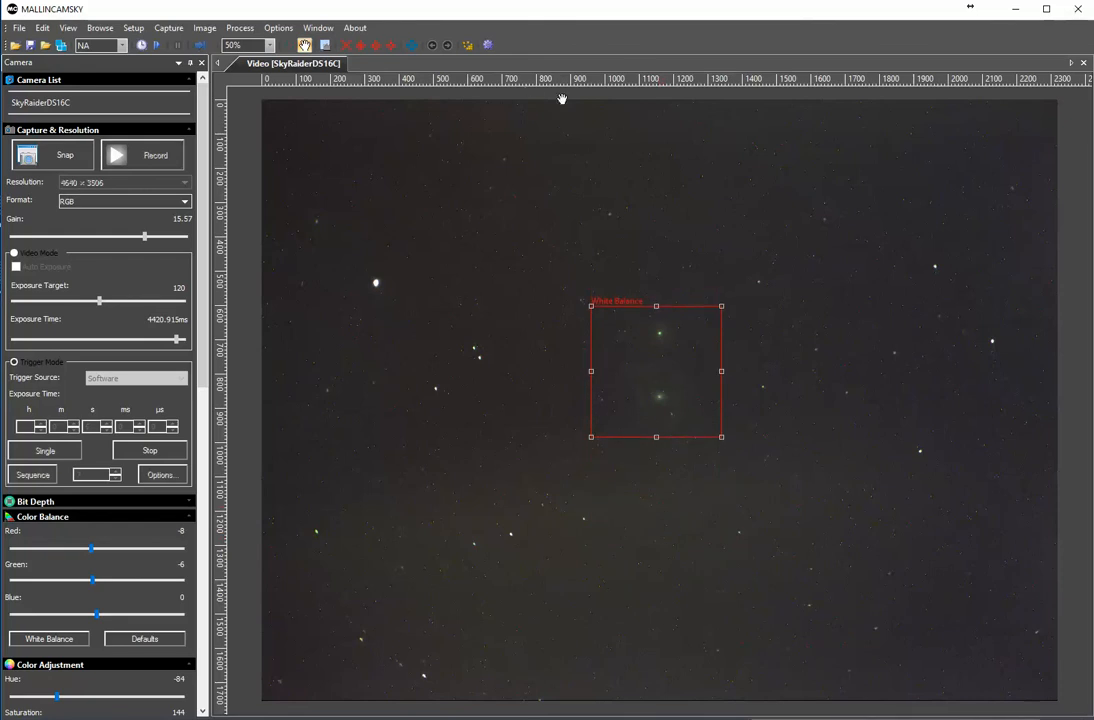
# Apply white balance from the region around the faint pair and collapse the color balance settings
pyautogui.click(72, 636)
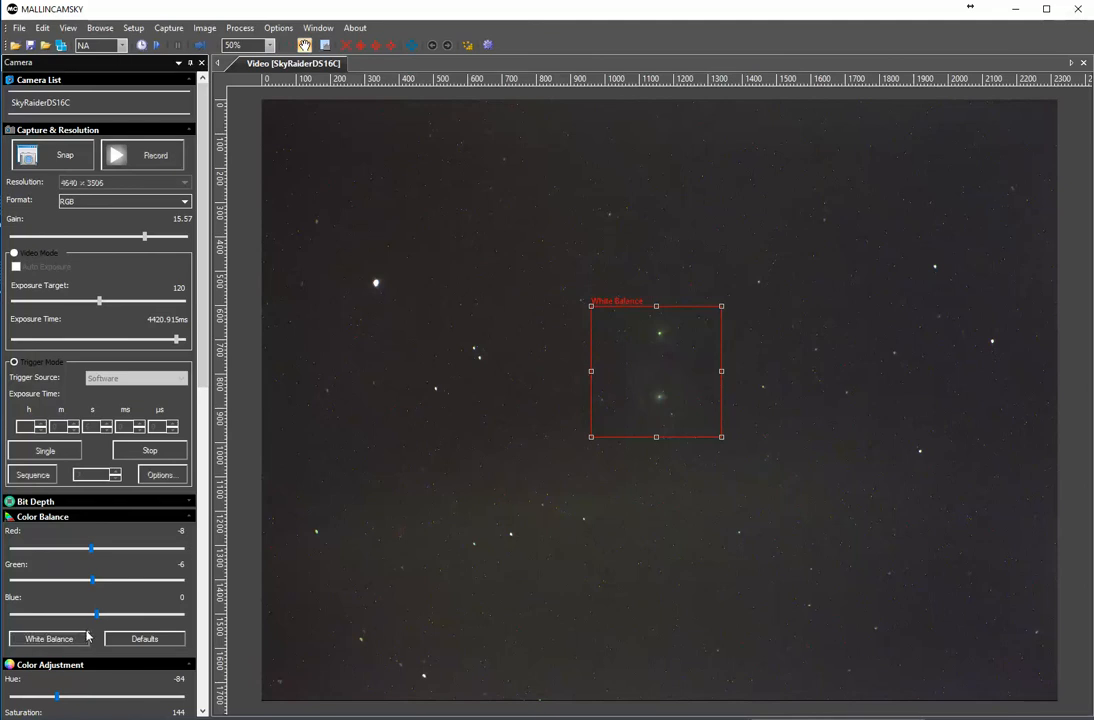
pyautogui.click(87, 636)
pyautogui.click(10, 520)
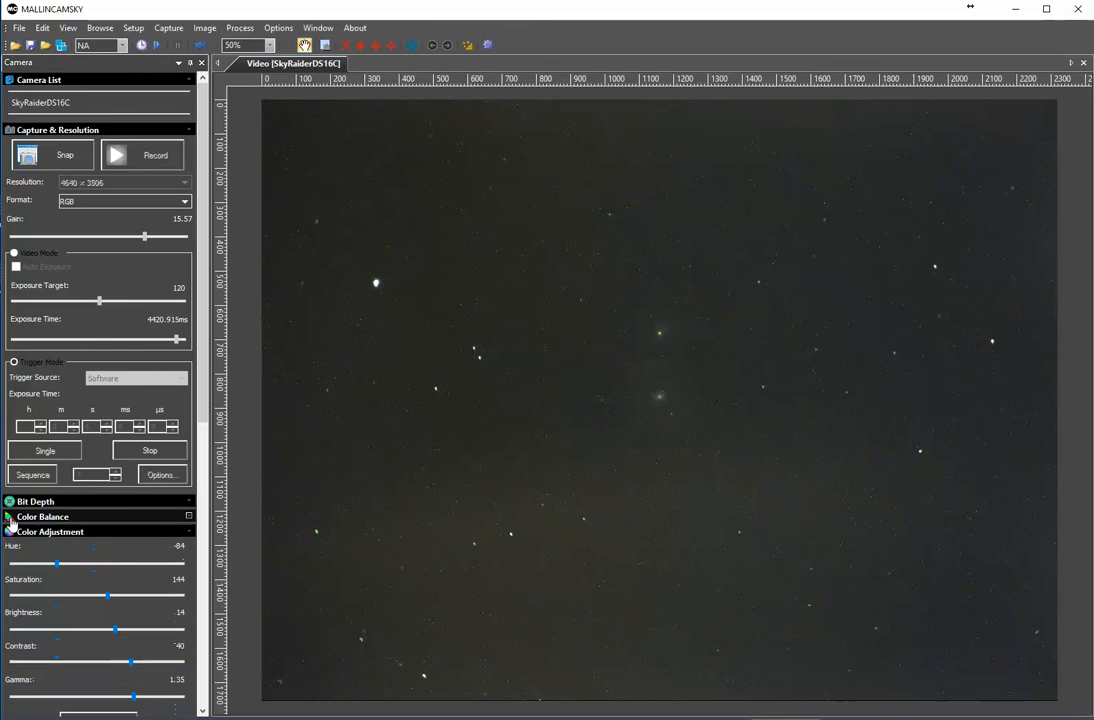